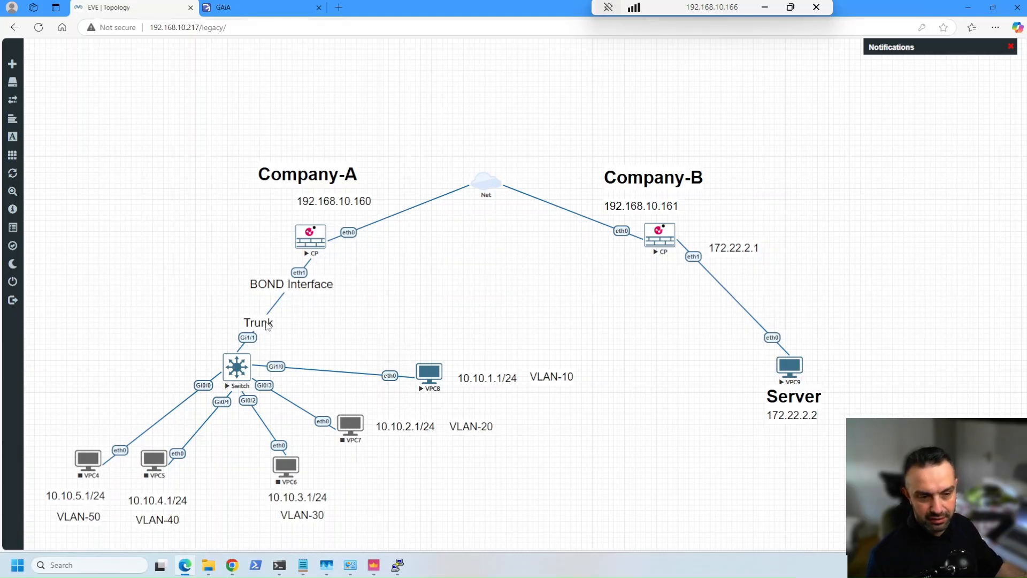
Step: Switch to the Gaia portal, open the network interfaces page and take over the configuration lock
{"action": "left_click", "coordinate": [236, 9]}
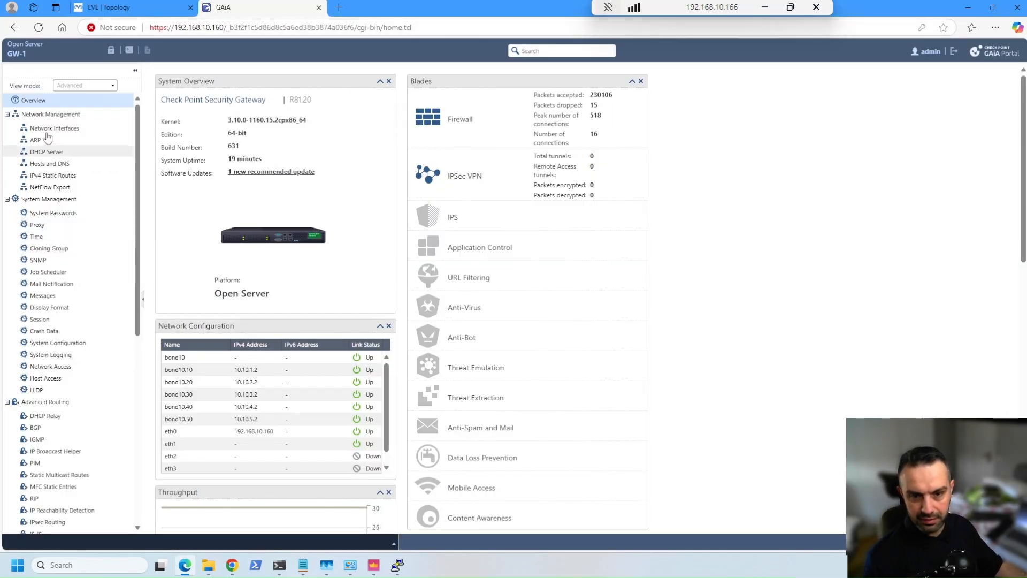
{"action": "left_click", "coordinate": [64, 130]}
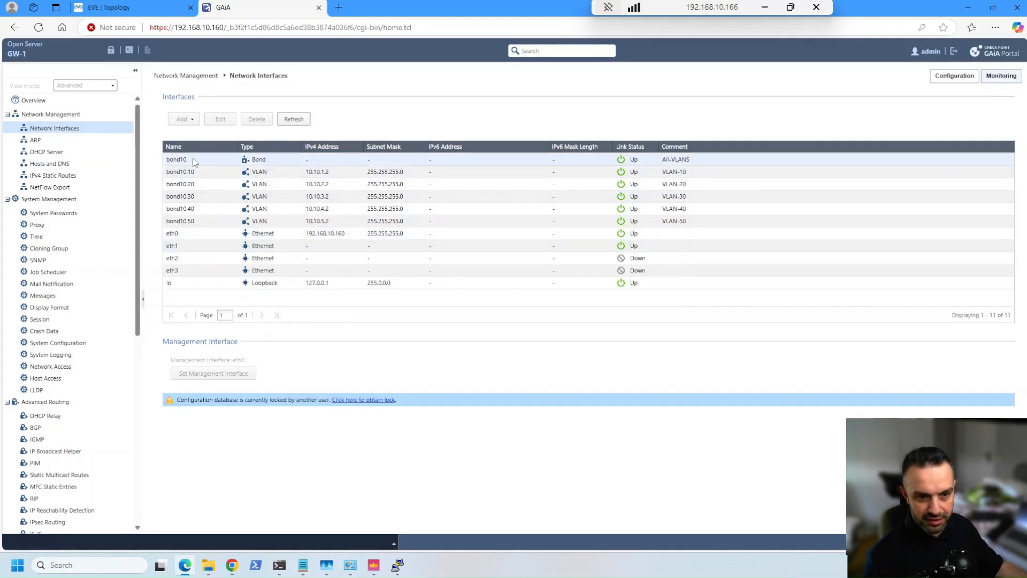
{"action": "left_click", "coordinate": [111, 49]}
{"action": "left_click", "coordinate": [488, 317]}
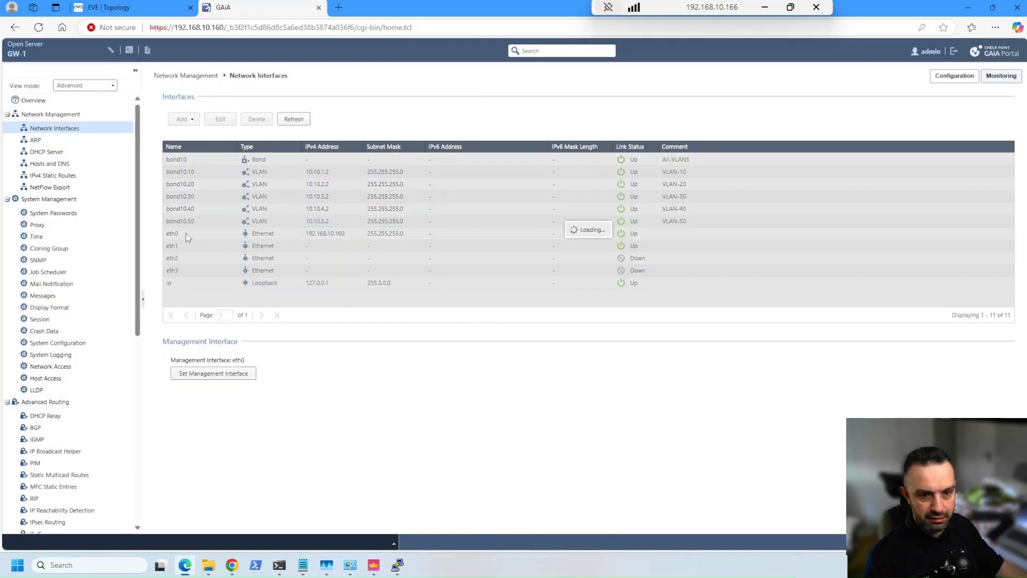
Step: Inspect the bond settings of bond10, including its member interfaces and operation mode, without changing anything
{"action": "left_click", "coordinate": [185, 158]}
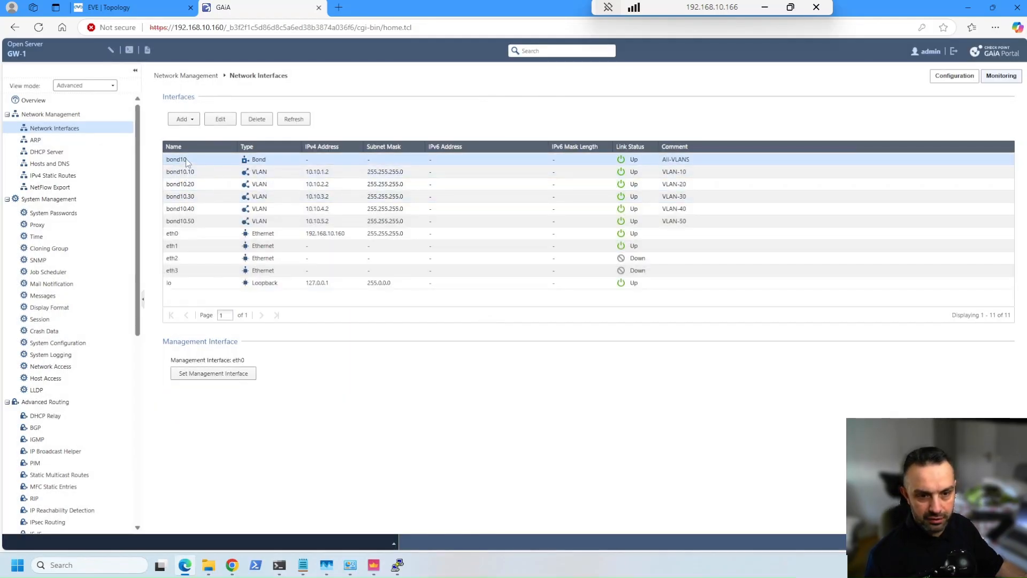
{"action": "left_click", "coordinate": [221, 120]}
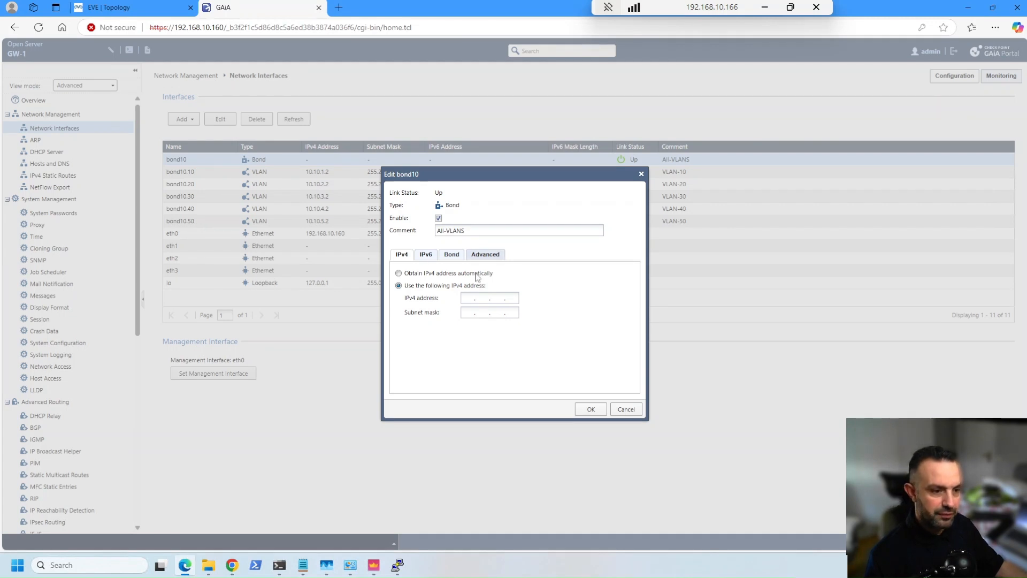
{"action": "left_click", "coordinate": [452, 255]}
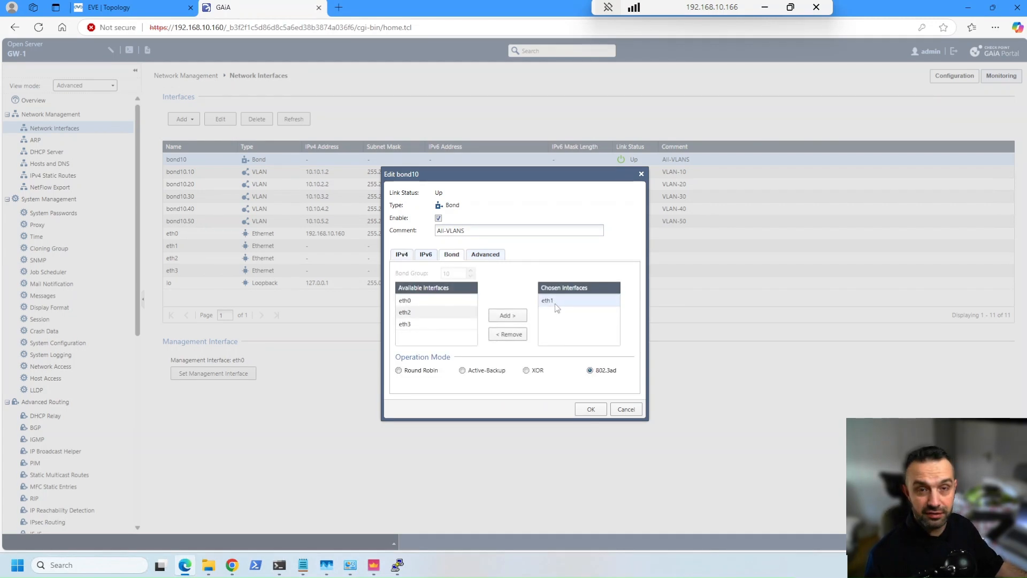
{"action": "left_click", "coordinate": [625, 409]}
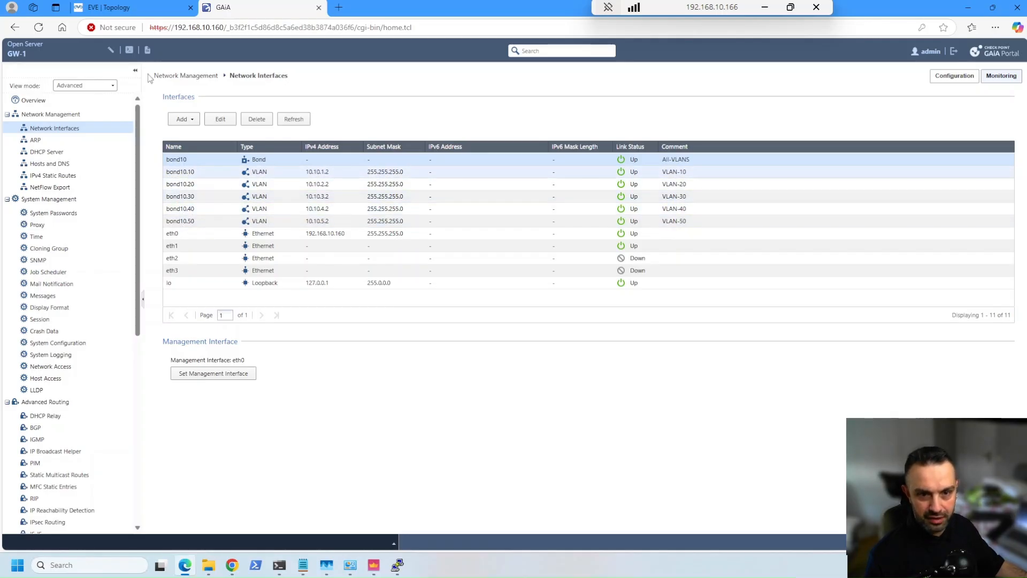
Step: Check the EVE topology, and review the gateway list and the GW-10 and GW-20 policies in SmartConsole
{"action": "left_click", "coordinate": [130, 7]}
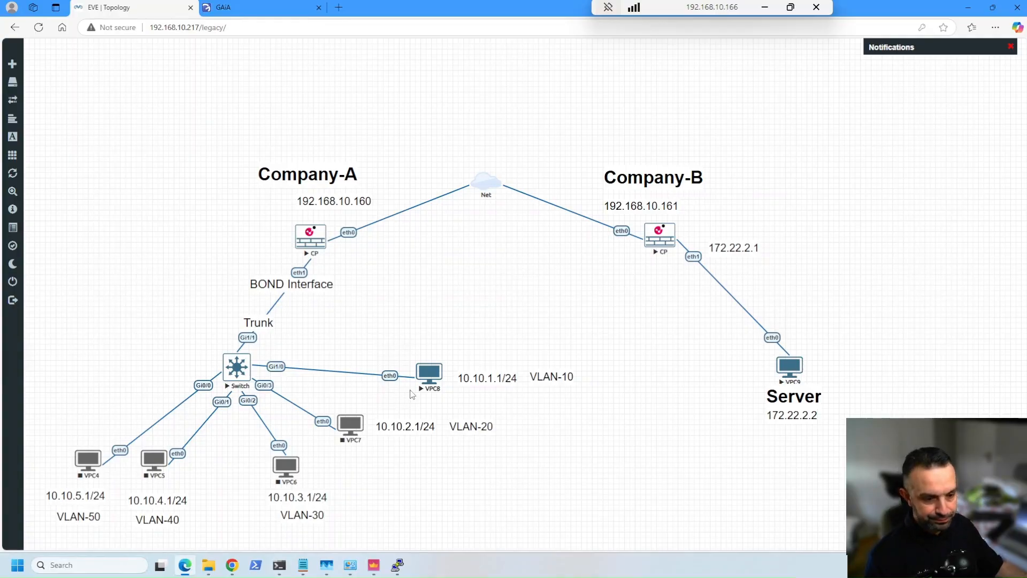
{"action": "left_click", "coordinate": [373, 565]}
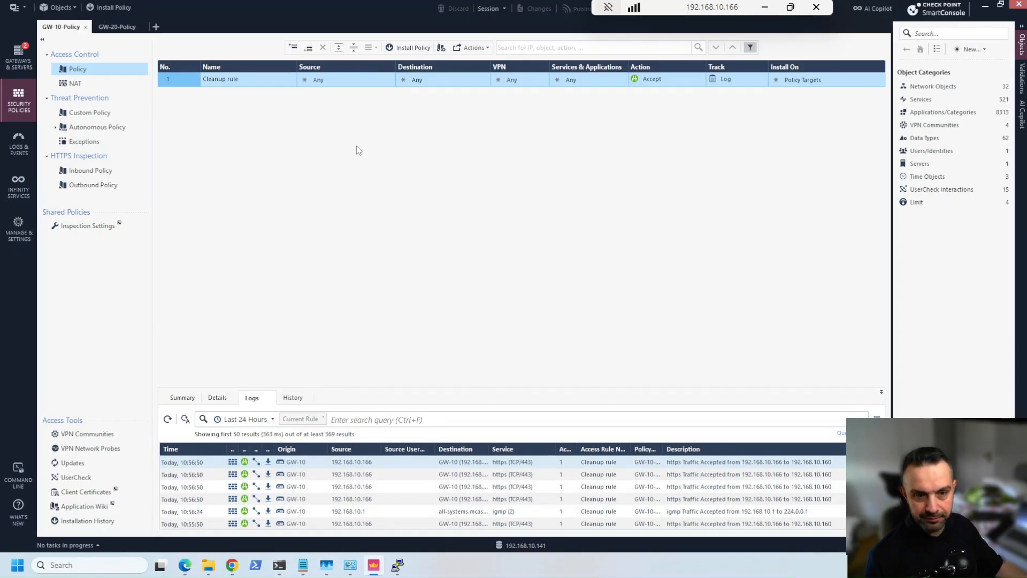
{"action": "left_click", "coordinate": [12, 49]}
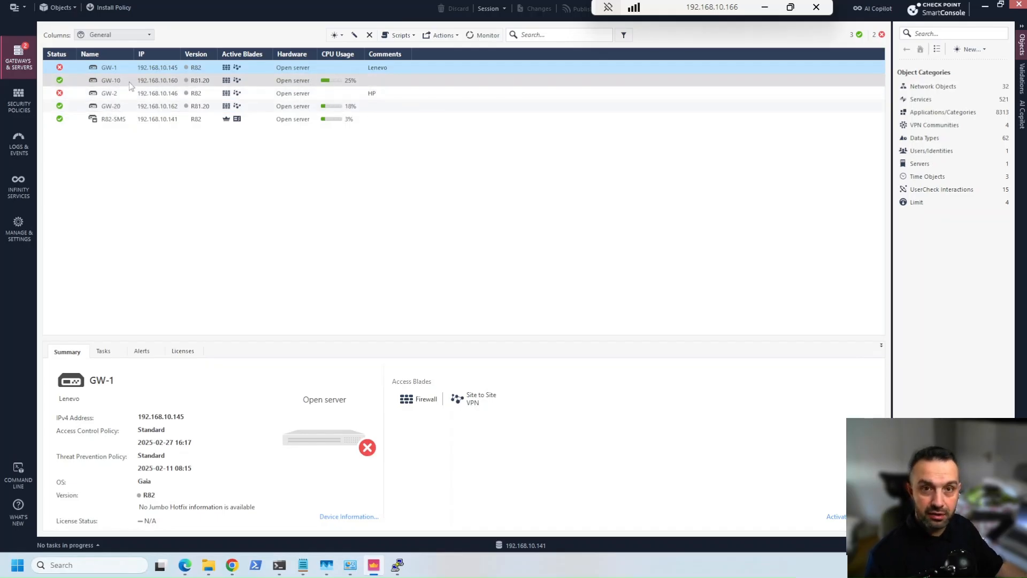
{"action": "left_click", "coordinate": [18, 107]}
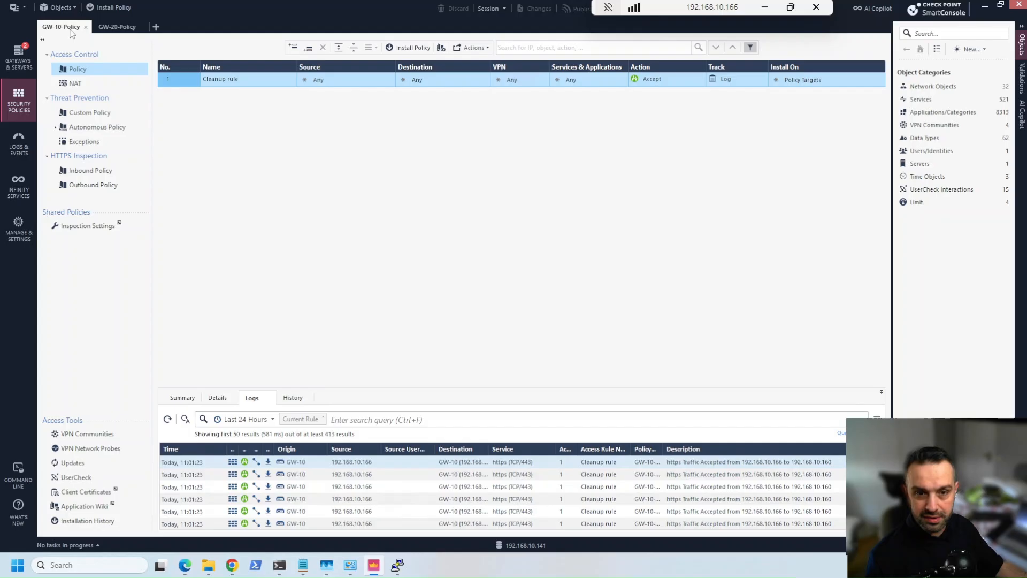
{"action": "left_click", "coordinate": [117, 30]}
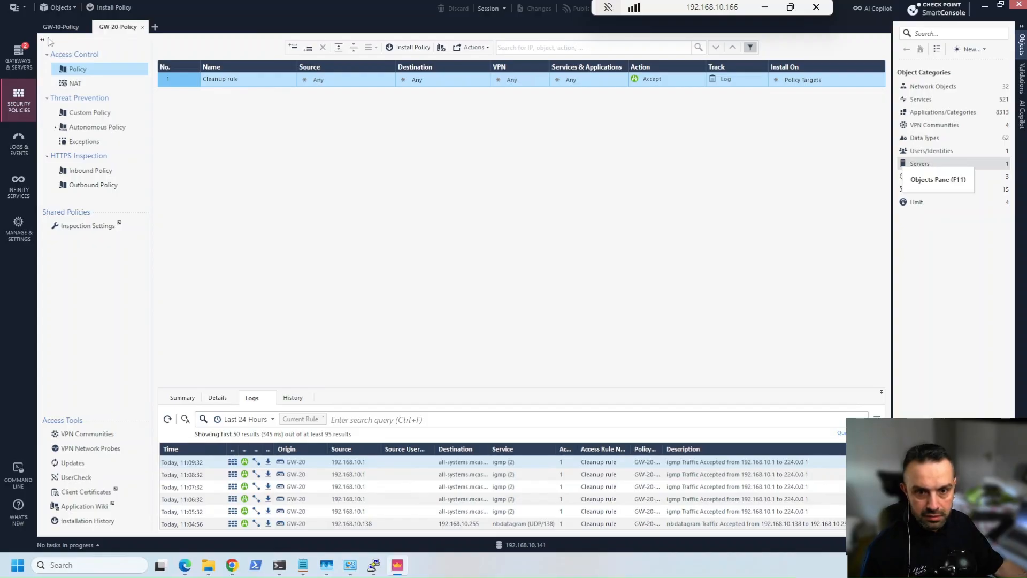
Step: Review the general properties of gateways GW-10 and GW-20, closing each without changes
{"action": "left_click", "coordinate": [24, 61]}
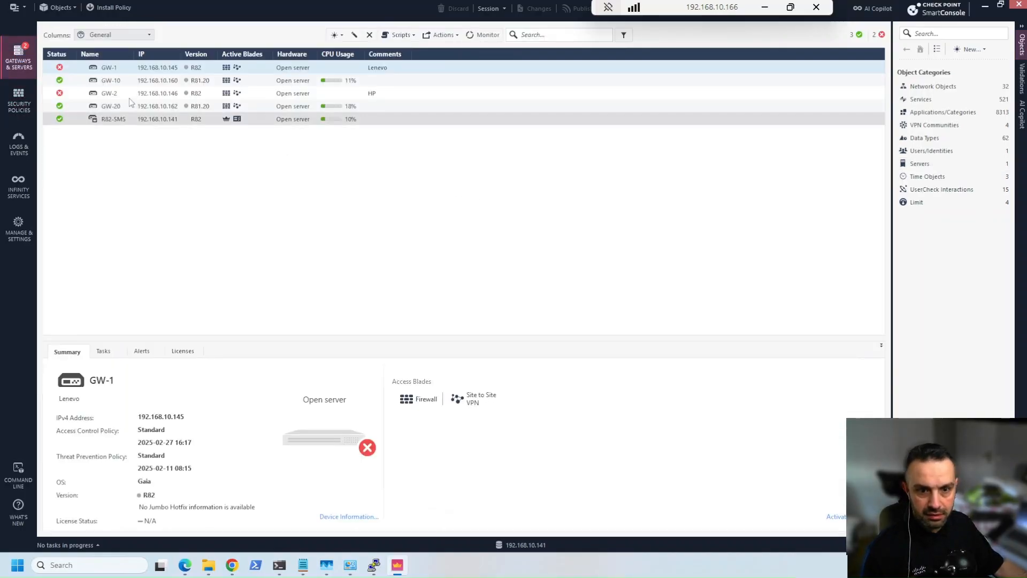
{"action": "left_click", "coordinate": [135, 82]}
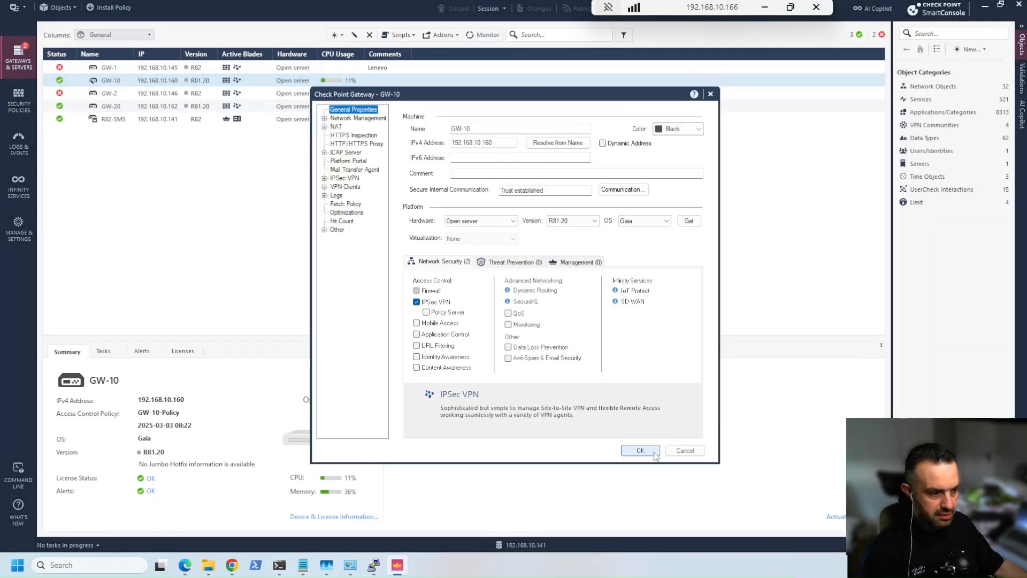
{"action": "left_click", "coordinate": [686, 452]}
{"action": "left_click", "coordinate": [122, 107]}
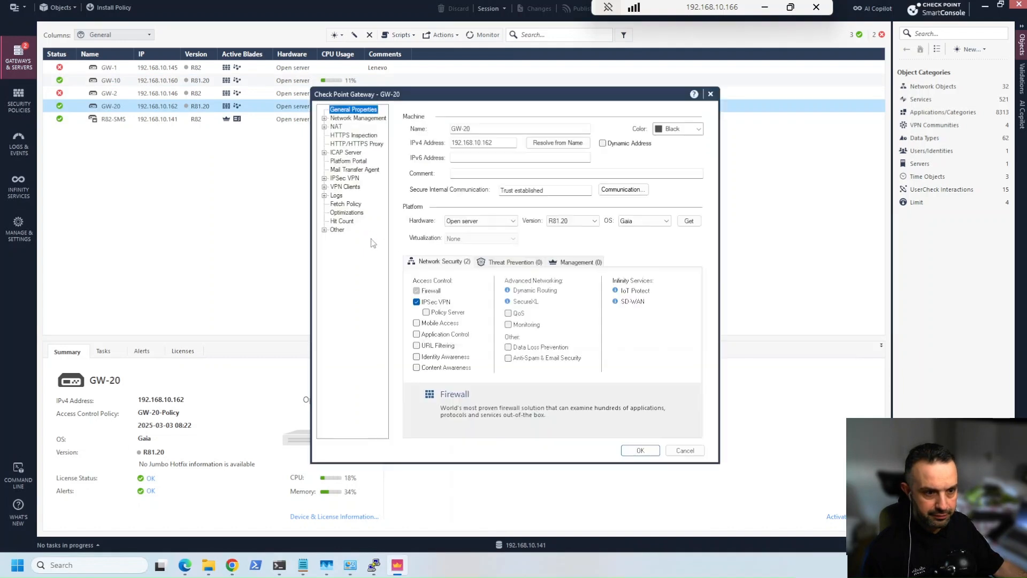
{"action": "left_click", "coordinate": [686, 452]}
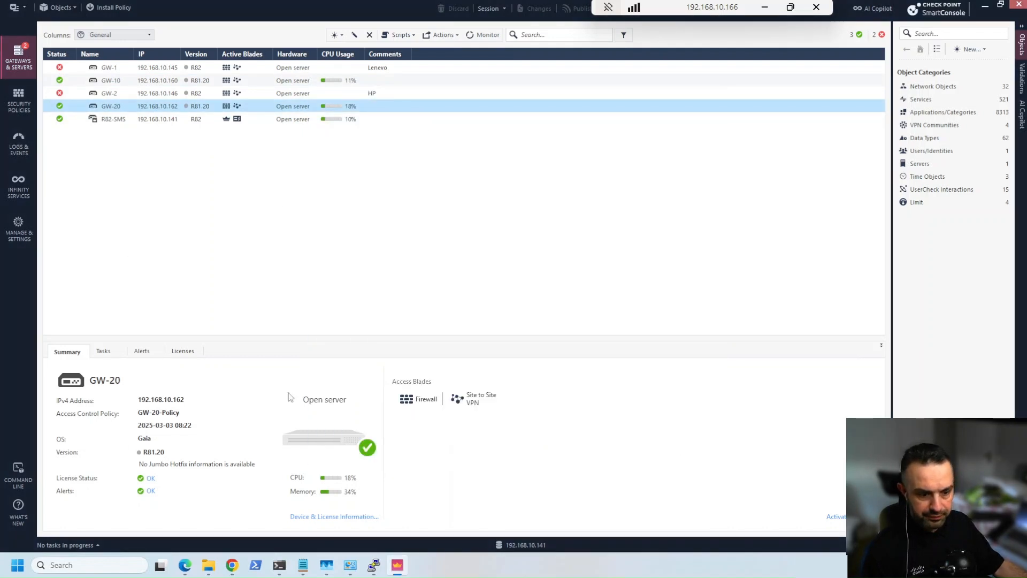
Step: Compare the lab topology in Edge with the existing network objects listed in SmartConsole
{"action": "left_click", "coordinate": [185, 564]}
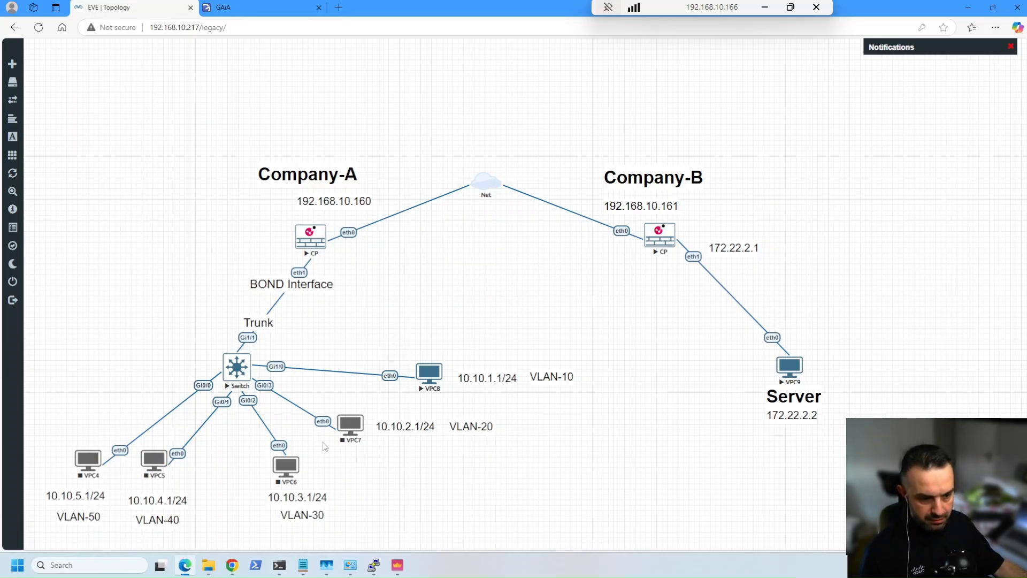
{"action": "left_click", "coordinate": [397, 565]}
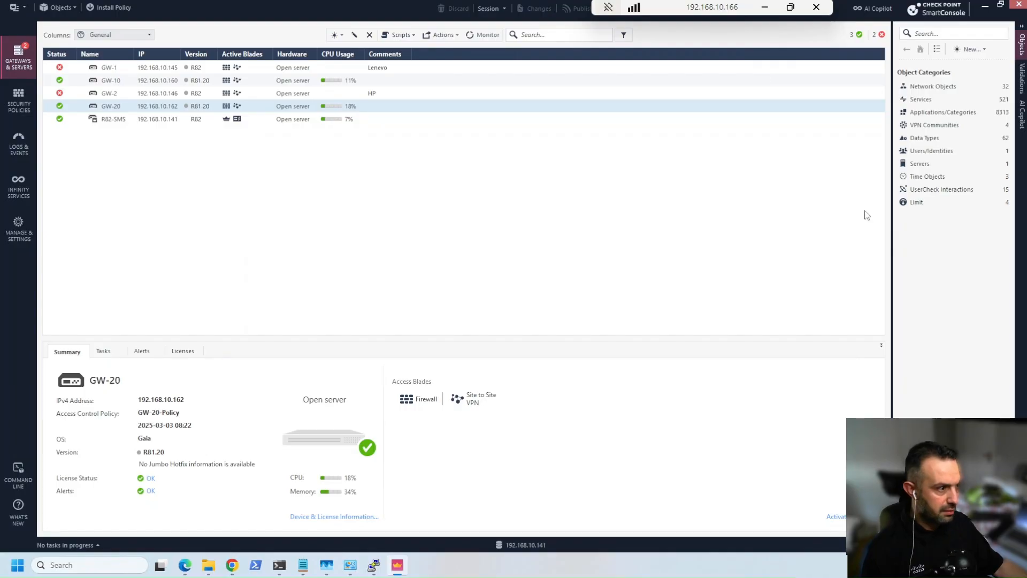
{"action": "left_click", "coordinate": [935, 86]}
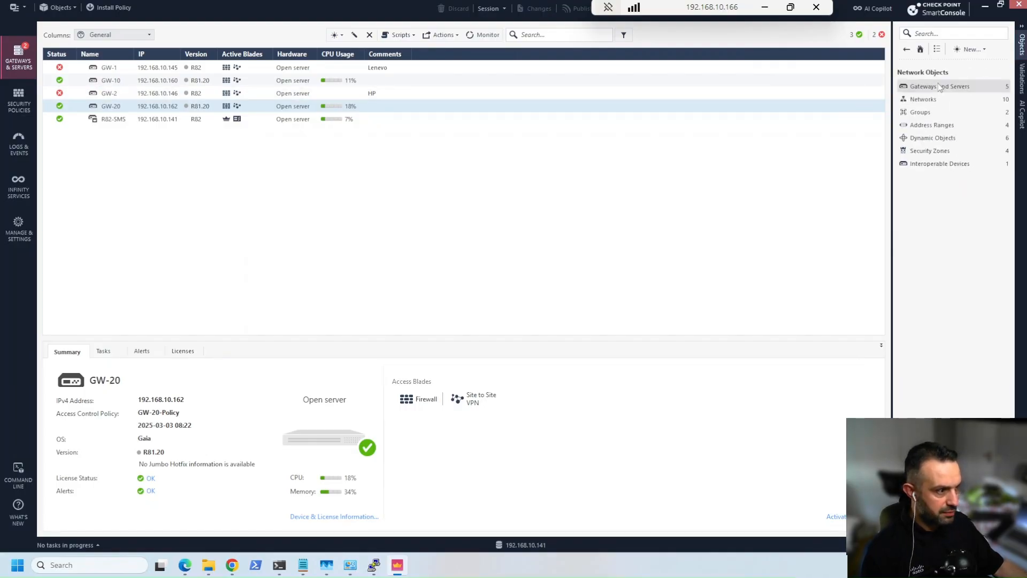
{"action": "left_click", "coordinate": [936, 99]}
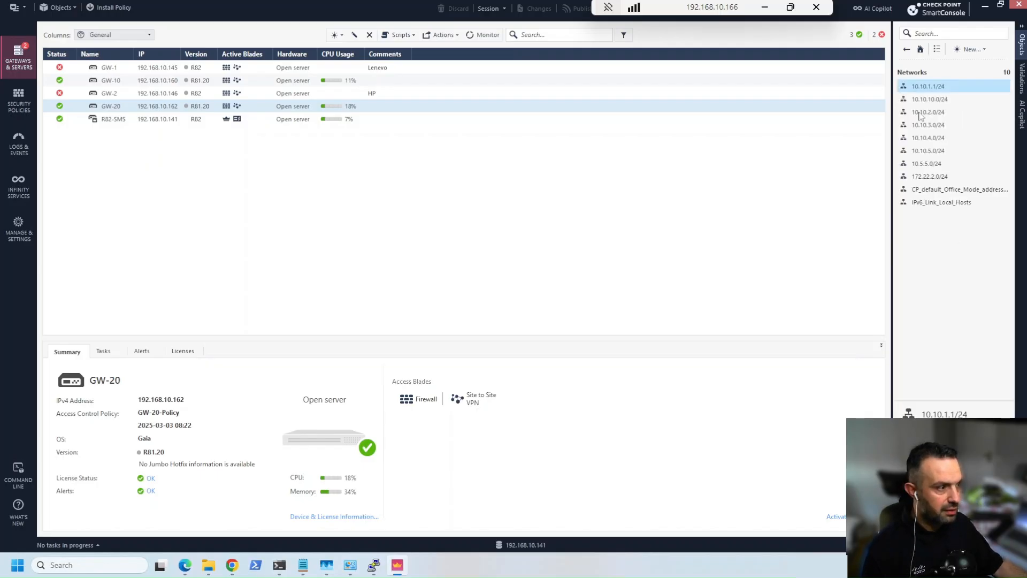
{"action": "mouse_move", "coordinate": [939, 86]}
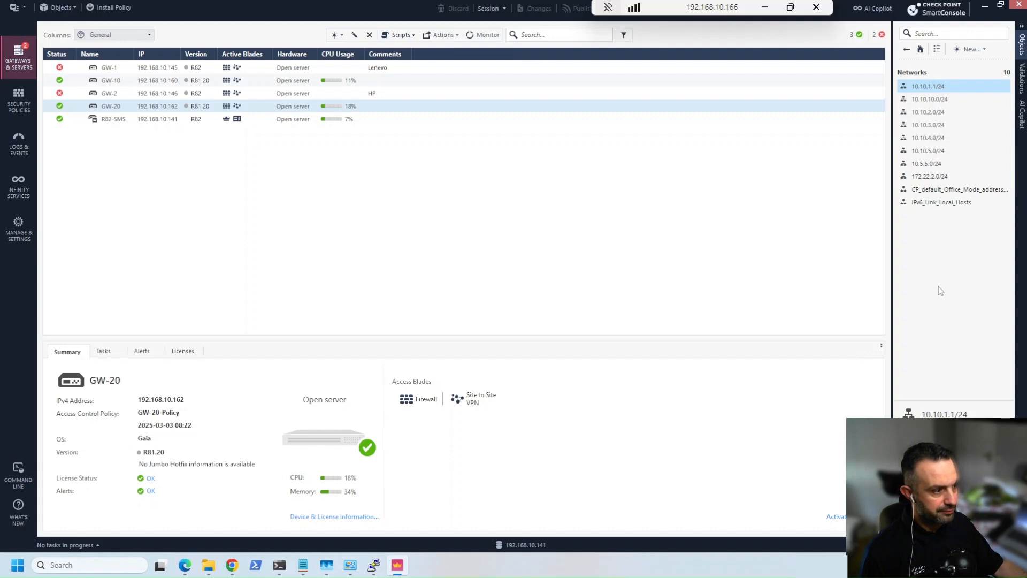
{"action": "mouse_move", "coordinate": [936, 180]}
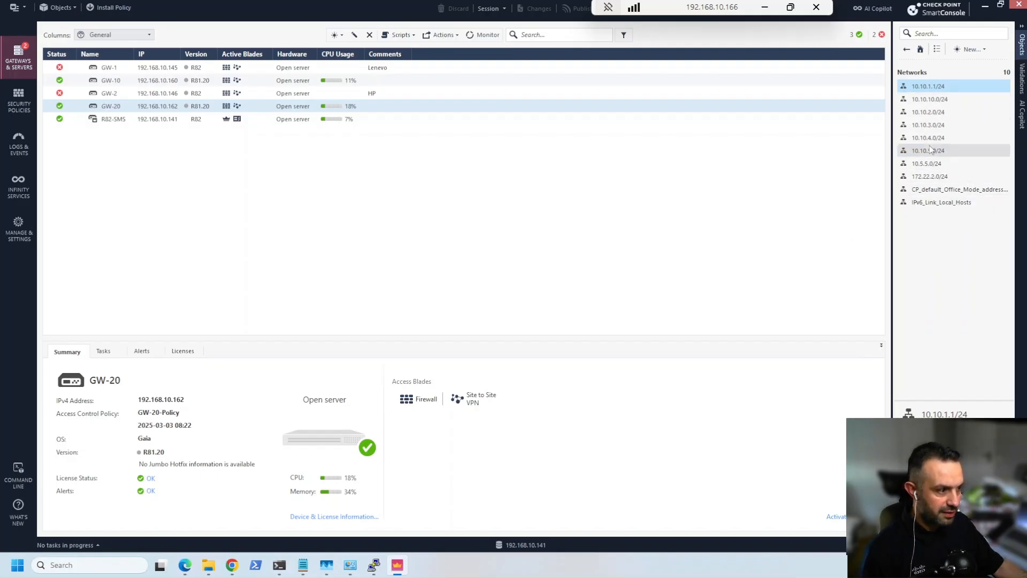
Step: Start a new network group and name it Internal_network
{"action": "left_click", "coordinate": [967, 51]}
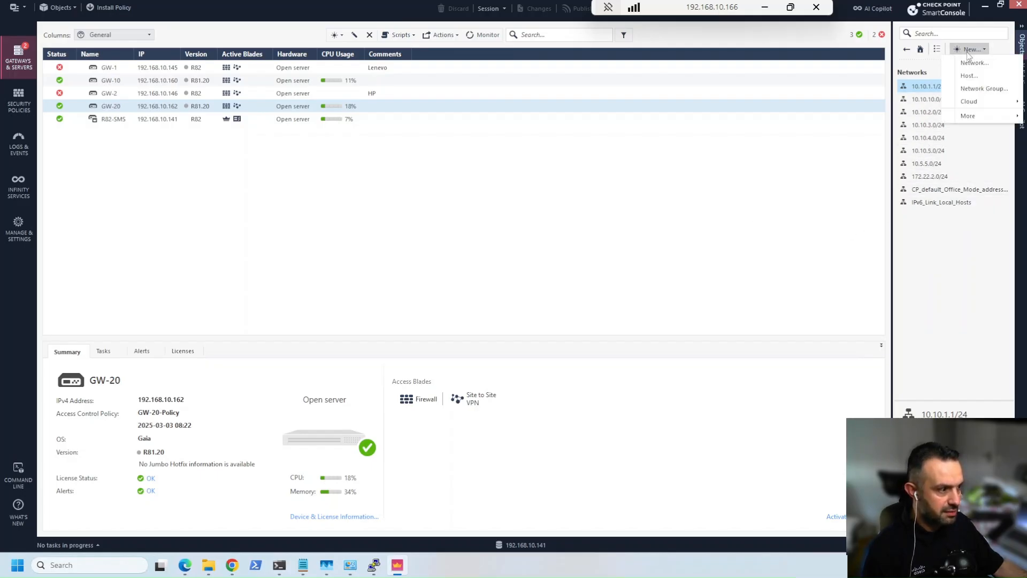
{"action": "left_click", "coordinate": [969, 88]}
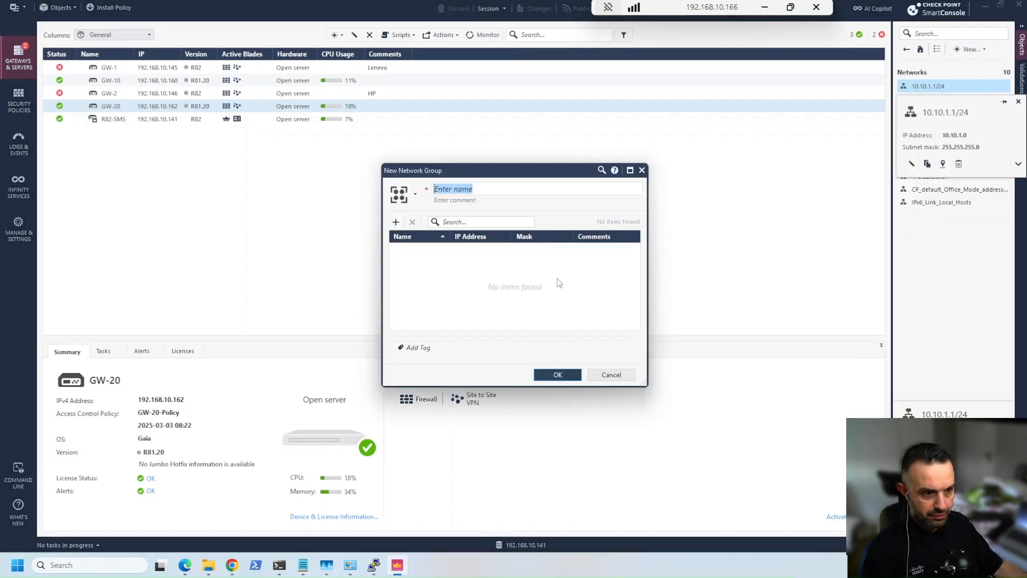
{"action": "type", "text": "In"}
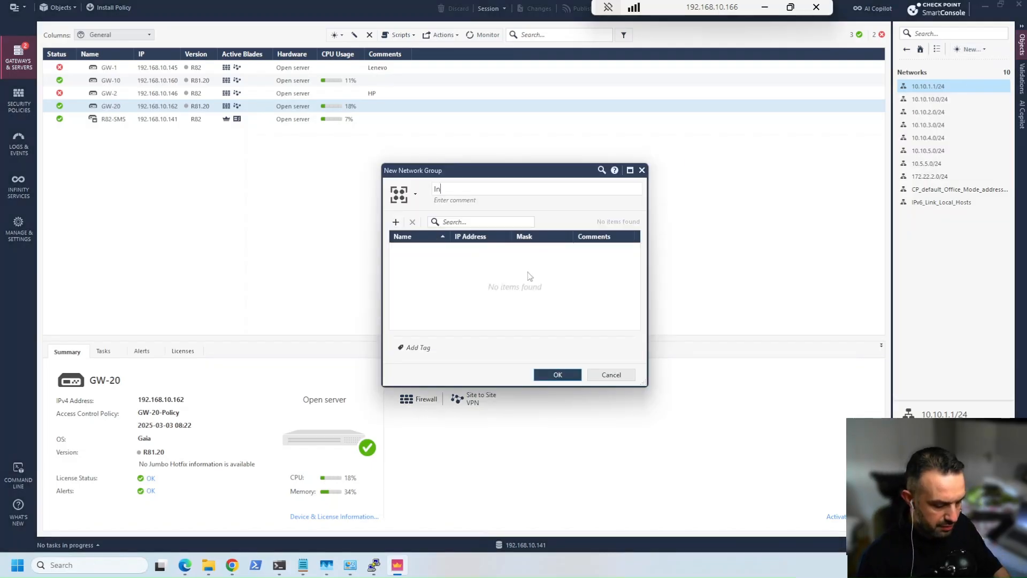
{"action": "type", "text": "ternal"}
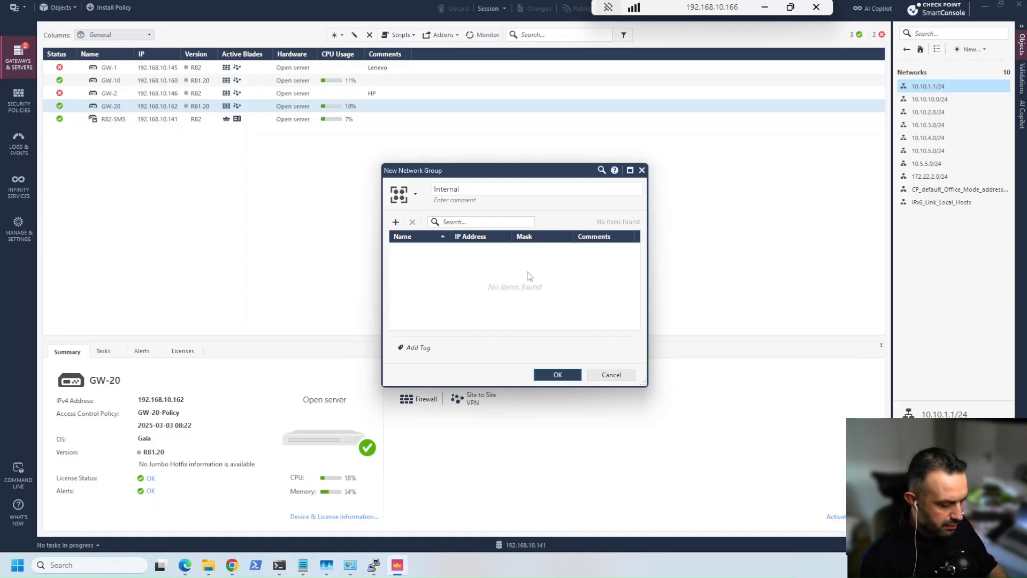
{"action": "type", "text": "_networ"}
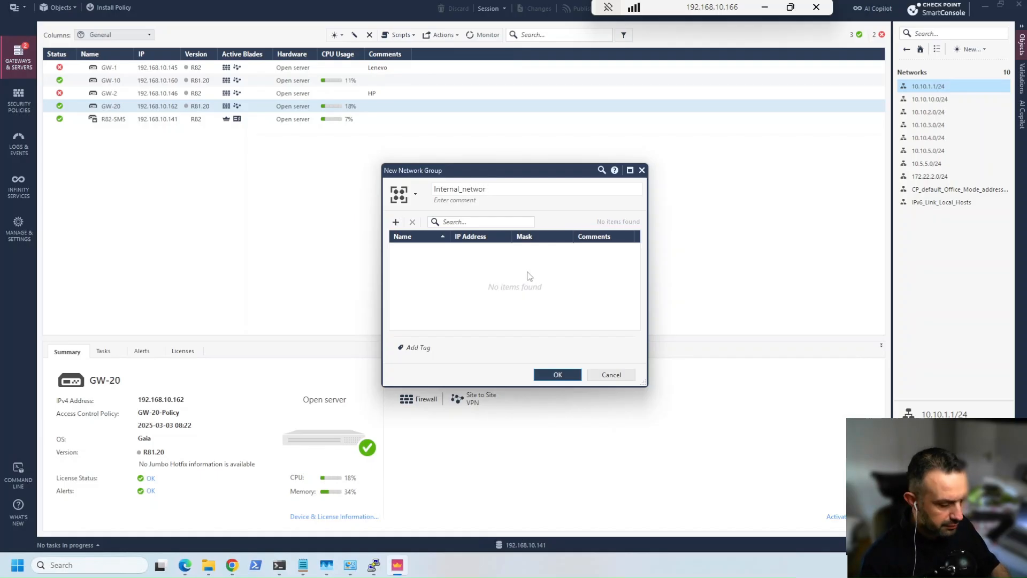
{"action": "type", "text": "k"}
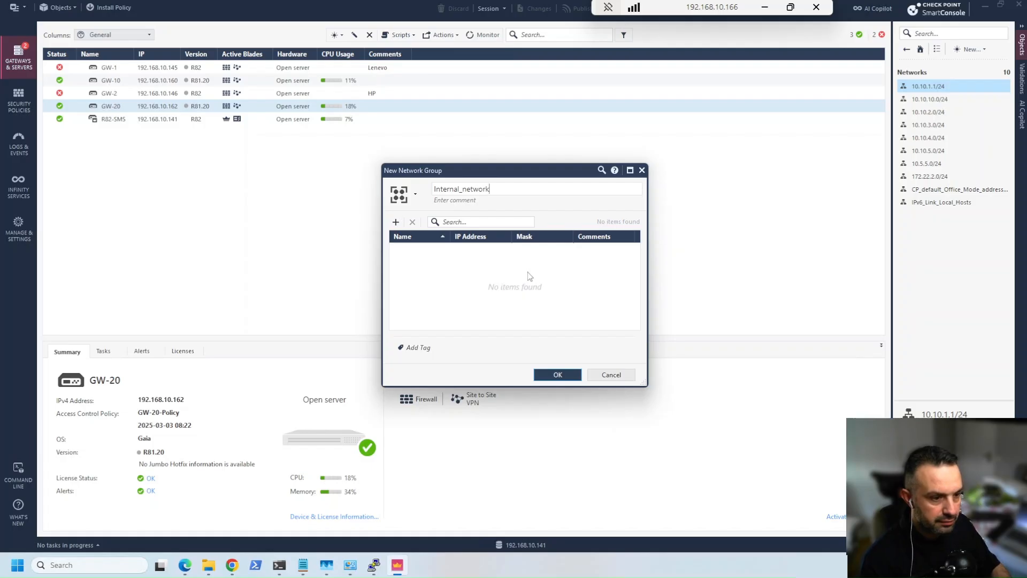
Step: Add the networks 10.10.1.1/24, 10.10.2.0/24, 10.10.3.0/24, 10.10.4.0/24 and 10.10.5.0/24 to the Internal_network group
{"action": "left_click", "coordinate": [396, 222]}
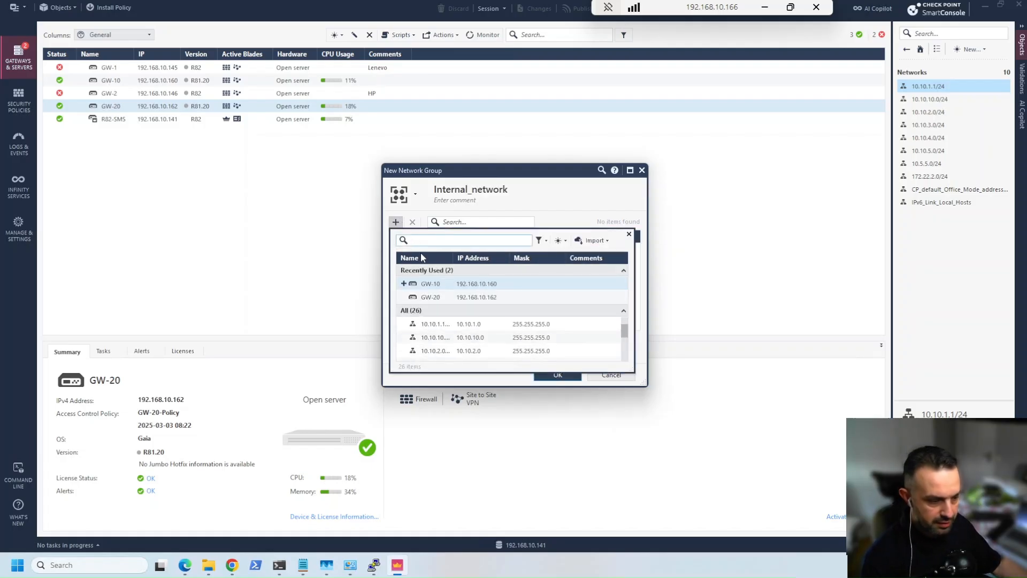
{"action": "type", "text": "10.10"}
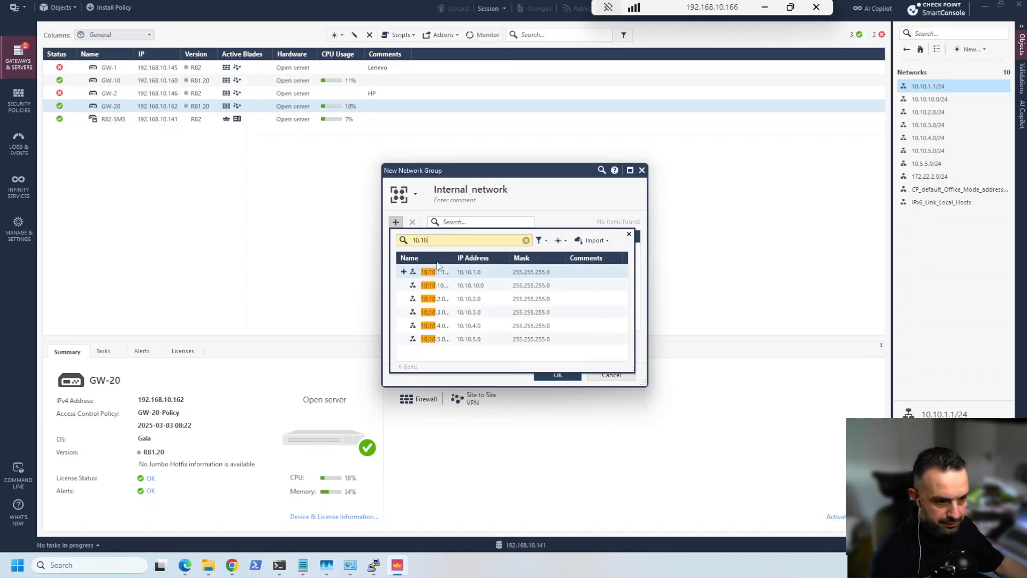
{"action": "left_click", "coordinate": [404, 272]}
{"action": "left_click", "coordinate": [404, 299]}
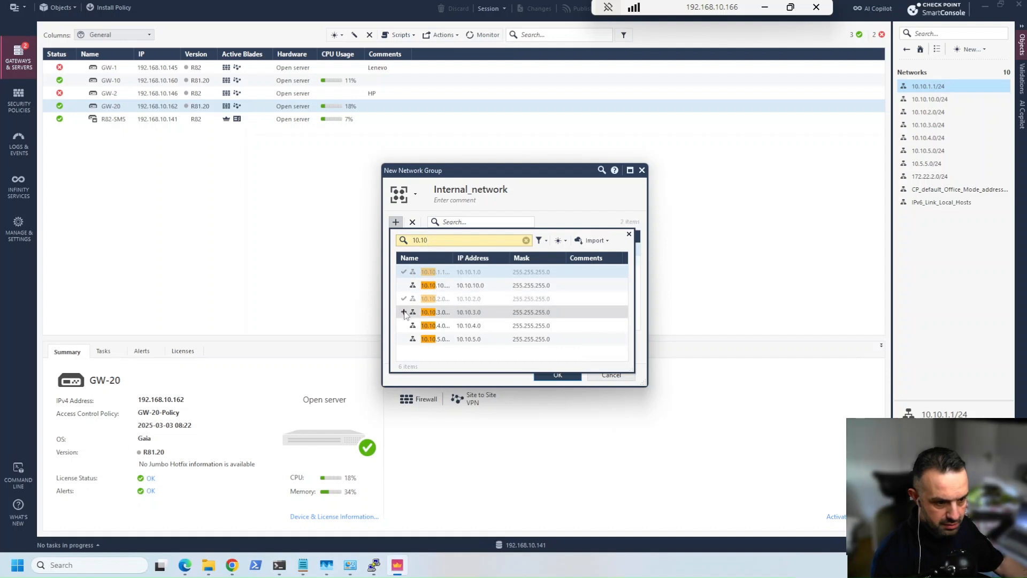
{"action": "left_click", "coordinate": [404, 312]}
{"action": "left_click", "coordinate": [404, 325]}
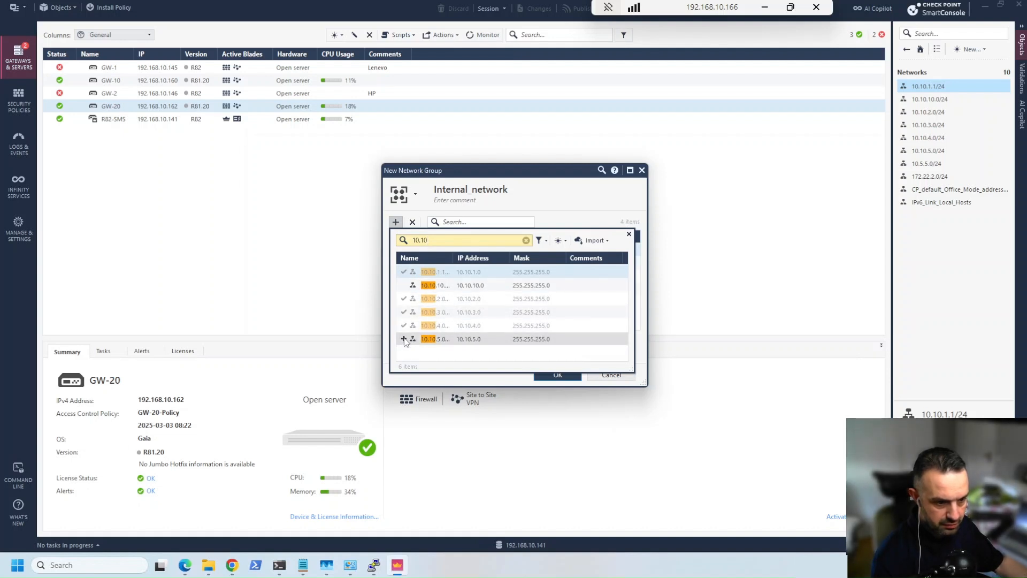
{"action": "left_click", "coordinate": [404, 339]}
Step: Add the comment "NAT VPN" to the Internal_network group and save the group
{"action": "left_click", "coordinate": [576, 202]}
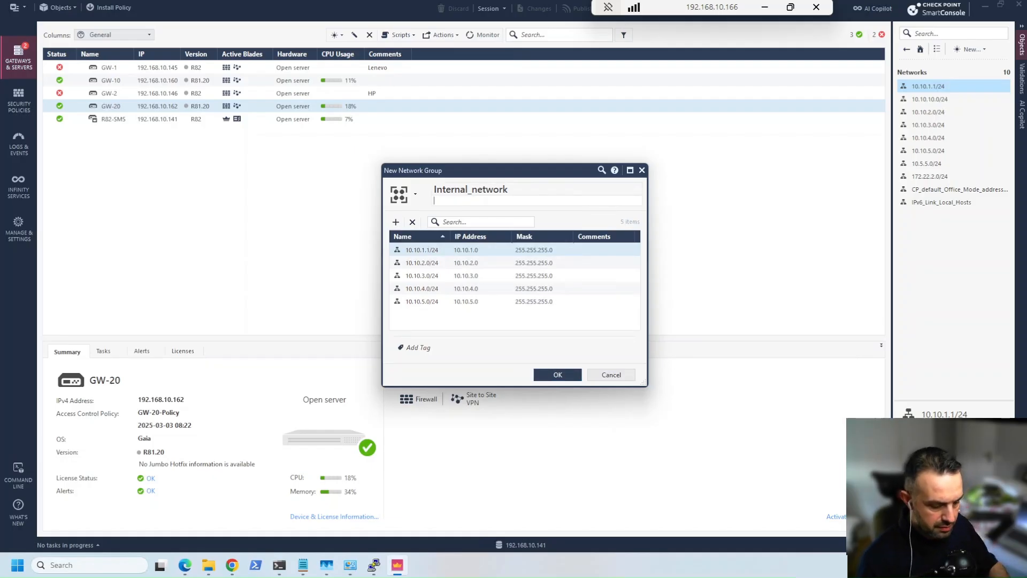
{"action": "type", "text": "NAT"}
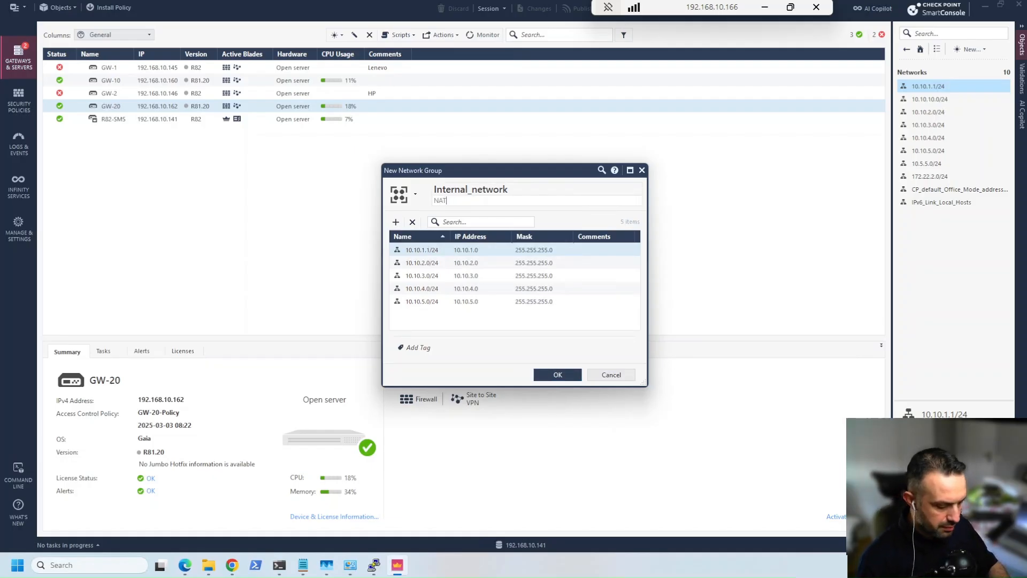
{"action": "type", "text": " VPN"}
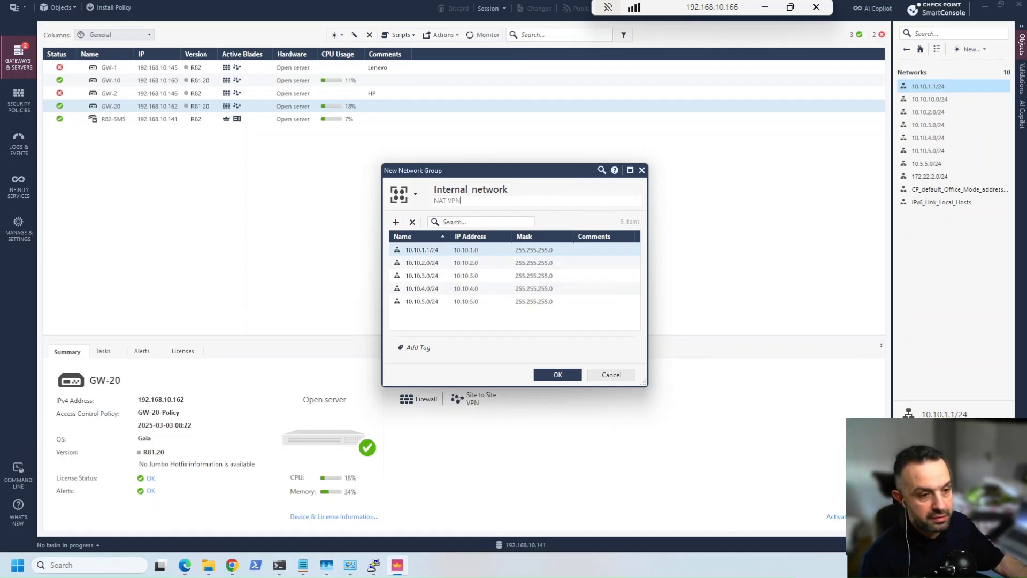
{"action": "left_click", "coordinate": [552, 374]}
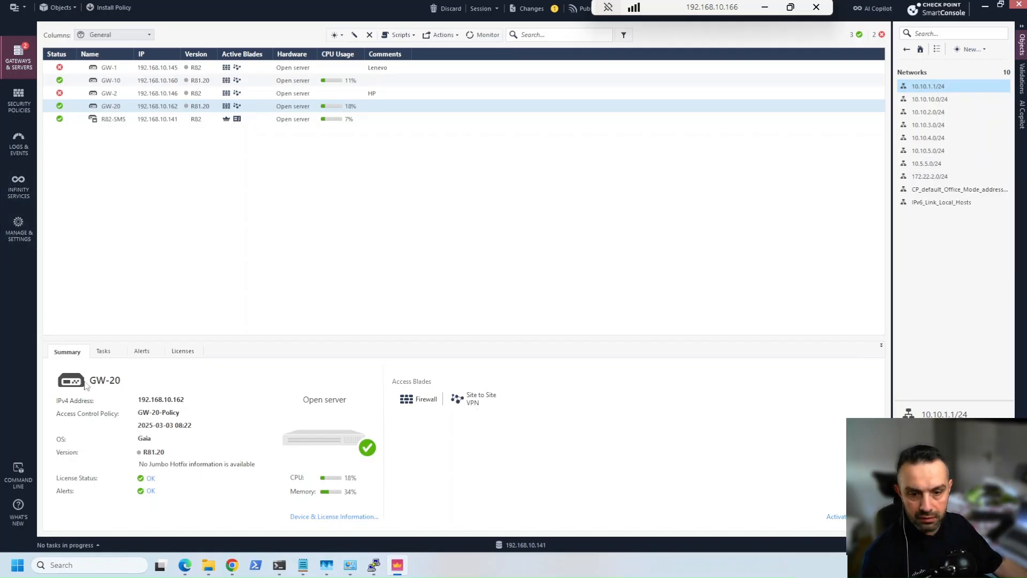
Step: Start a new star VPN community in the security policies and name it NAT_Inside_VPN
{"action": "left_click", "coordinate": [24, 105]}
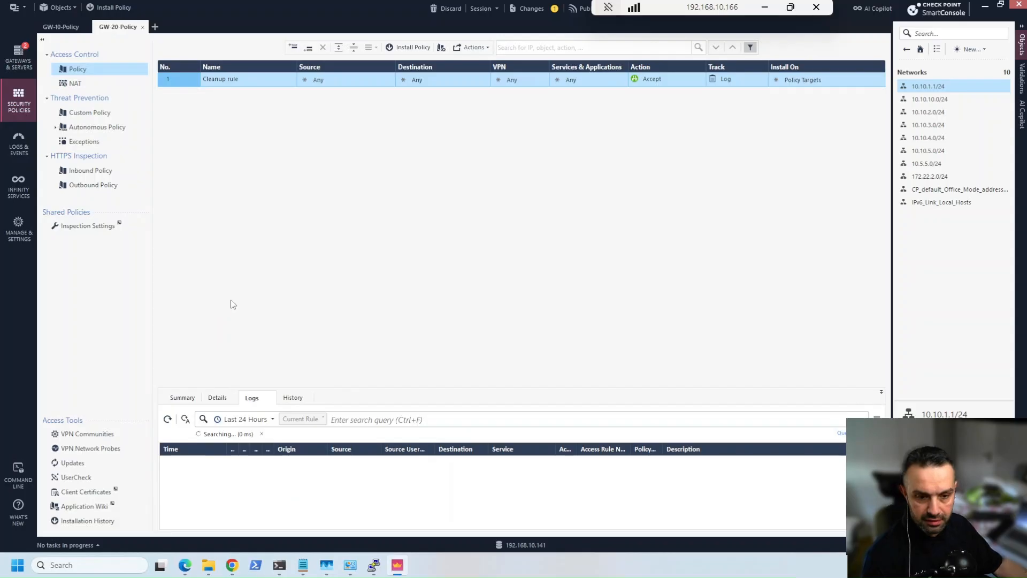
{"action": "left_click", "coordinate": [80, 434]}
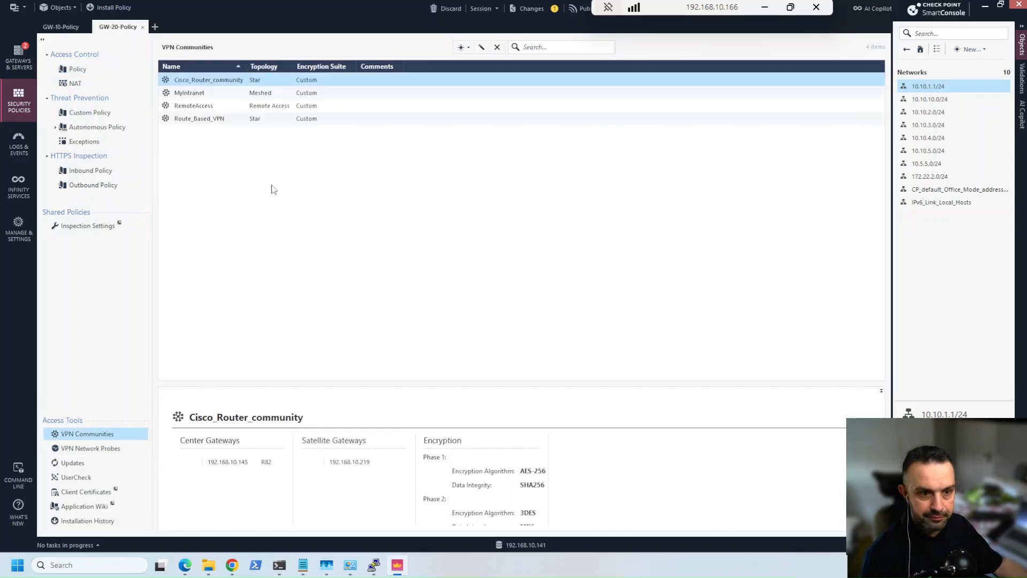
{"action": "left_click", "coordinate": [463, 48]}
{"action": "left_click", "coordinate": [487, 60]}
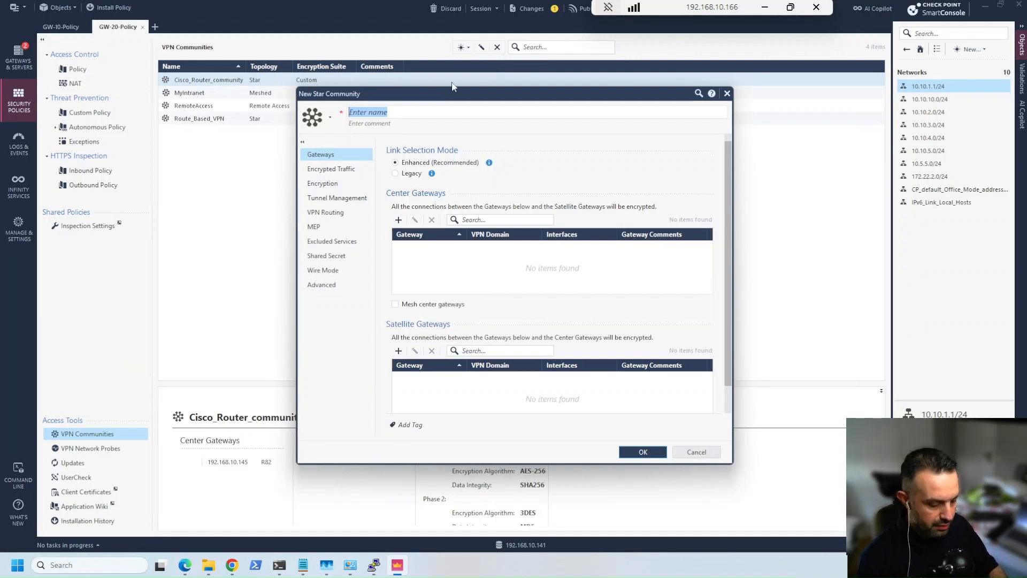
{"action": "type", "text": "NAT"}
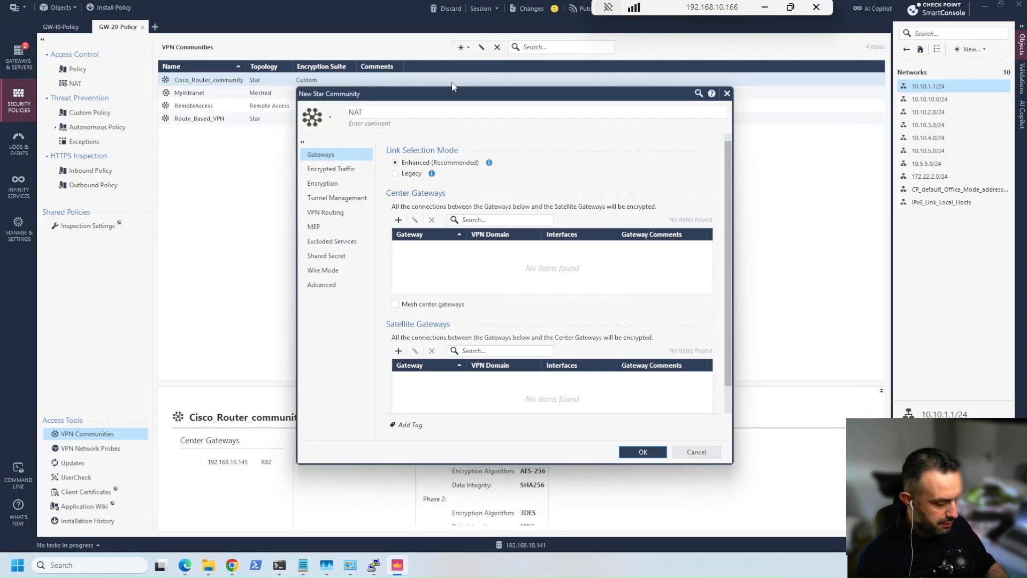
{"action": "type", "text": "_Insi"}
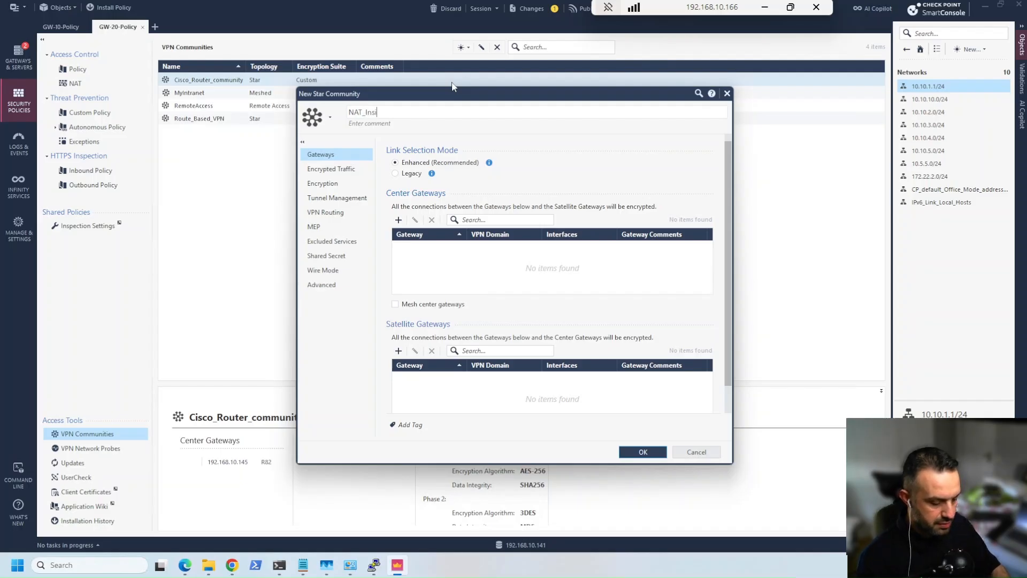
{"action": "type", "text": "de_VPN"}
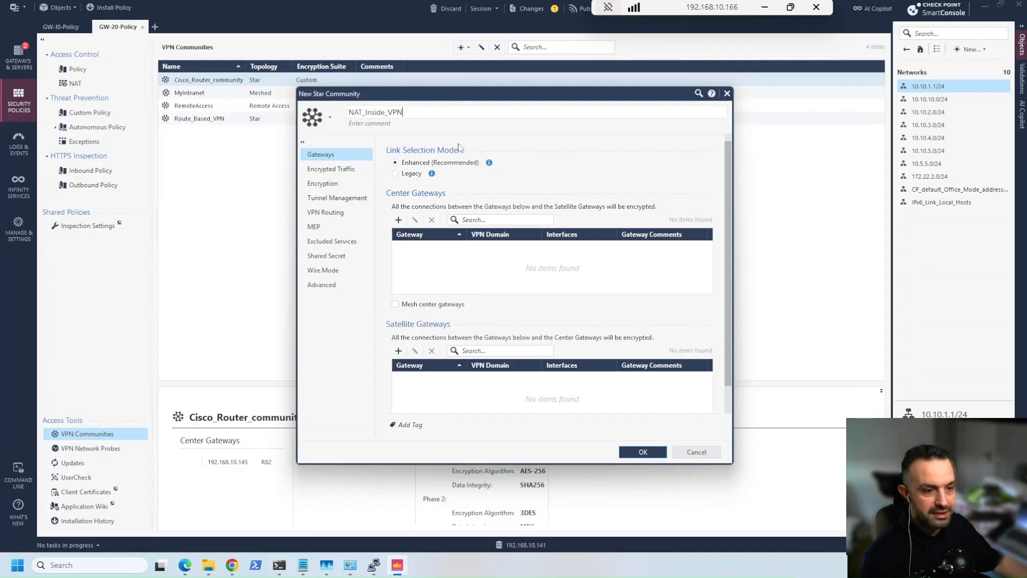
Step: Set the community's link selection mode to Legacy and add GW-10 as its center gateway
{"action": "left_click", "coordinate": [413, 174]}
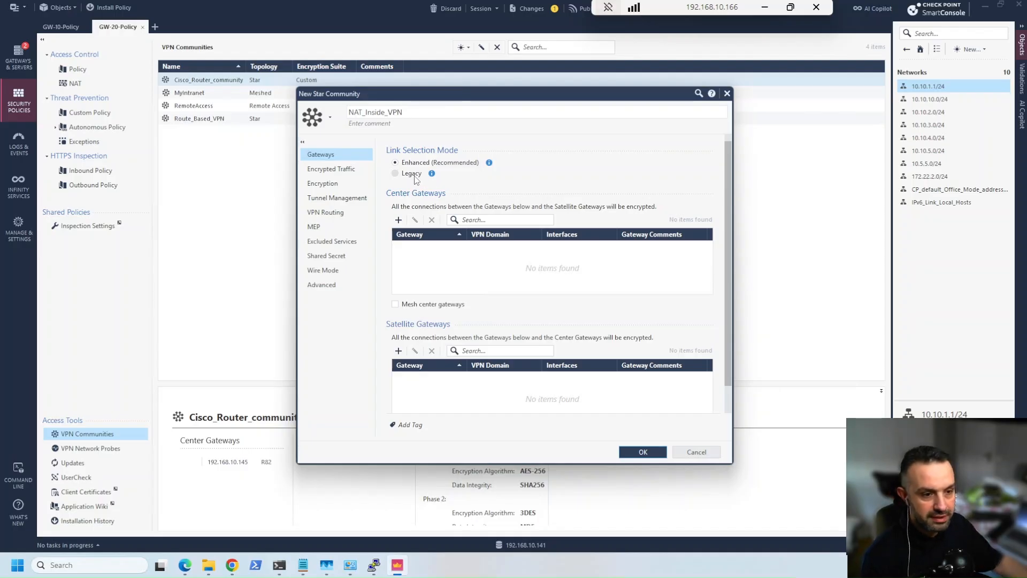
{"action": "left_click", "coordinate": [398, 220]}
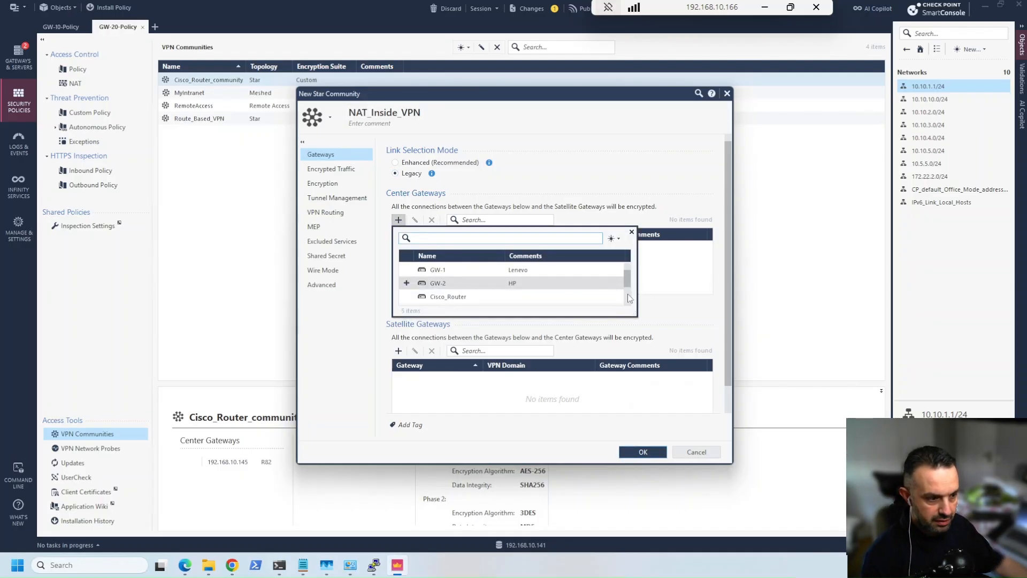
{"action": "scroll", "coordinate": [433, 282], "scroll_direction": "down", "scroll_amount": 1}
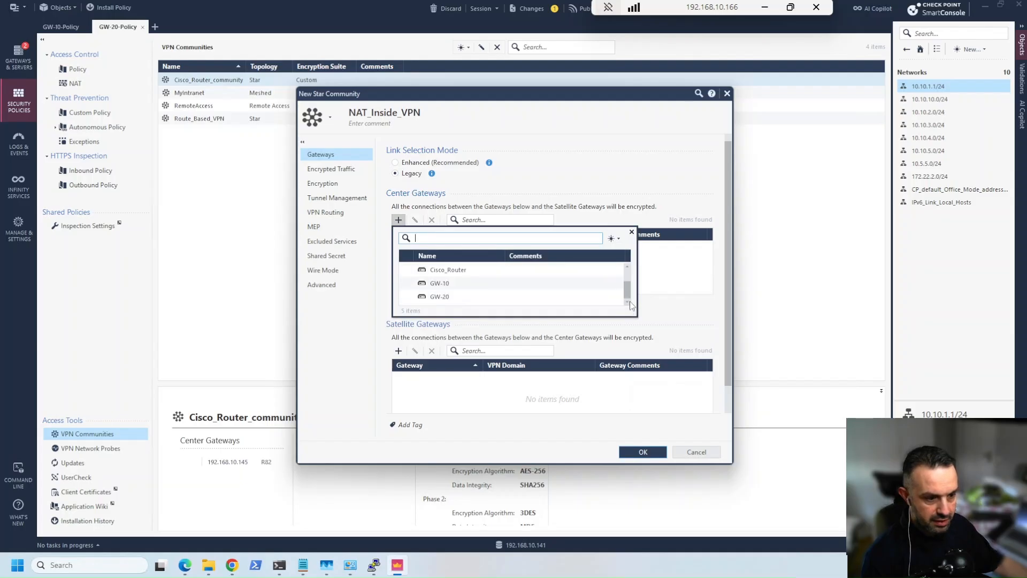
{"action": "left_click", "coordinate": [406, 282]}
{"action": "left_click", "coordinate": [664, 282]}
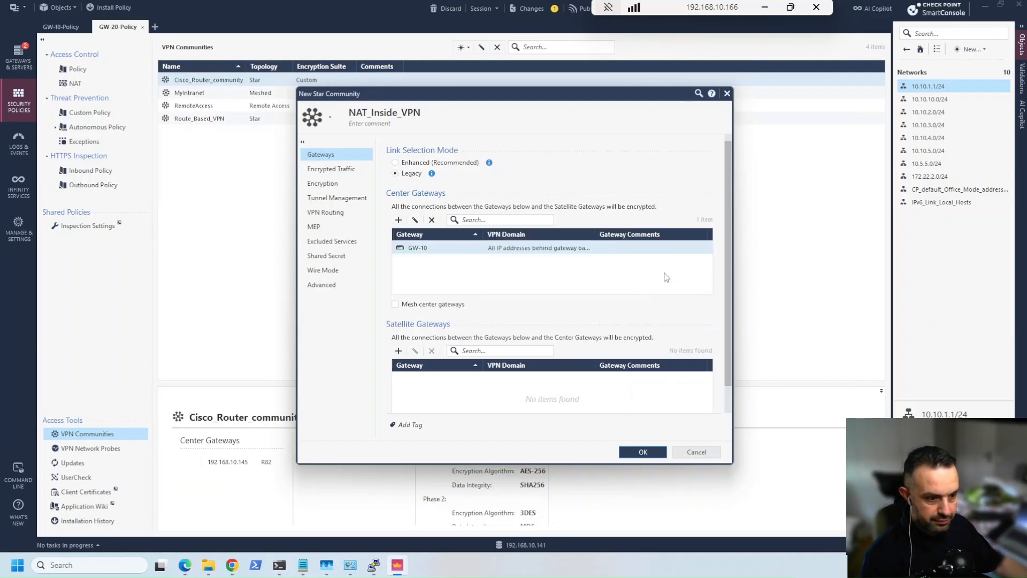
Step: Override GW-10's VPN domain with the Internal_network group, checking the lab topology in Edge before confirming
{"action": "double_click", "coordinate": [507, 249]}
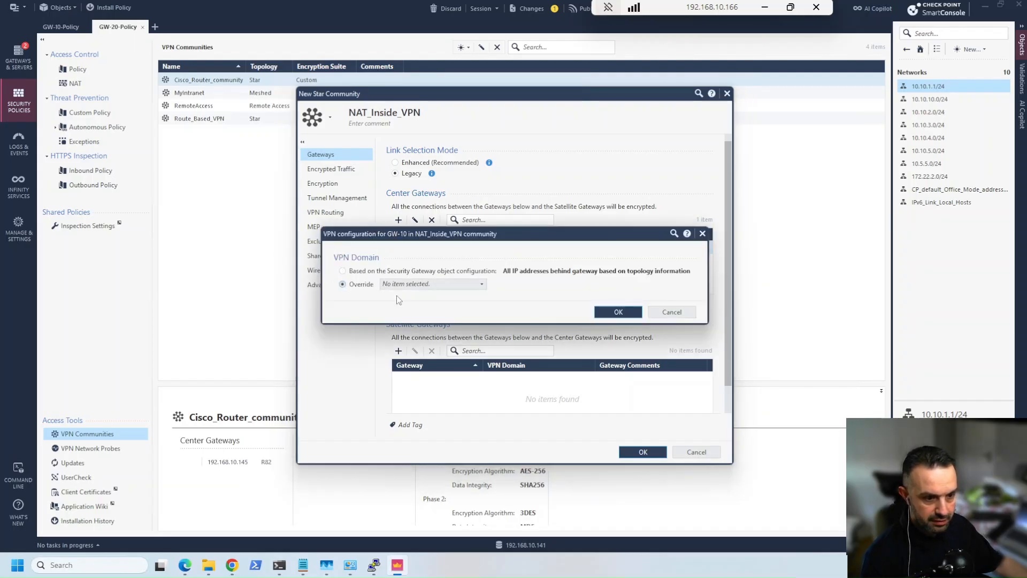
{"action": "left_click", "coordinate": [431, 283]}
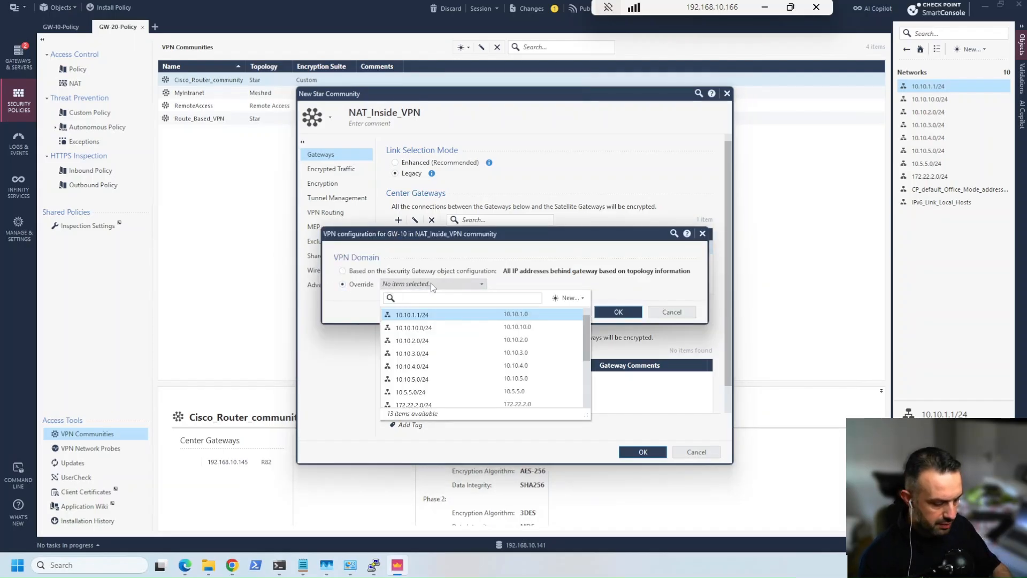
{"action": "type", "text": "inter"}
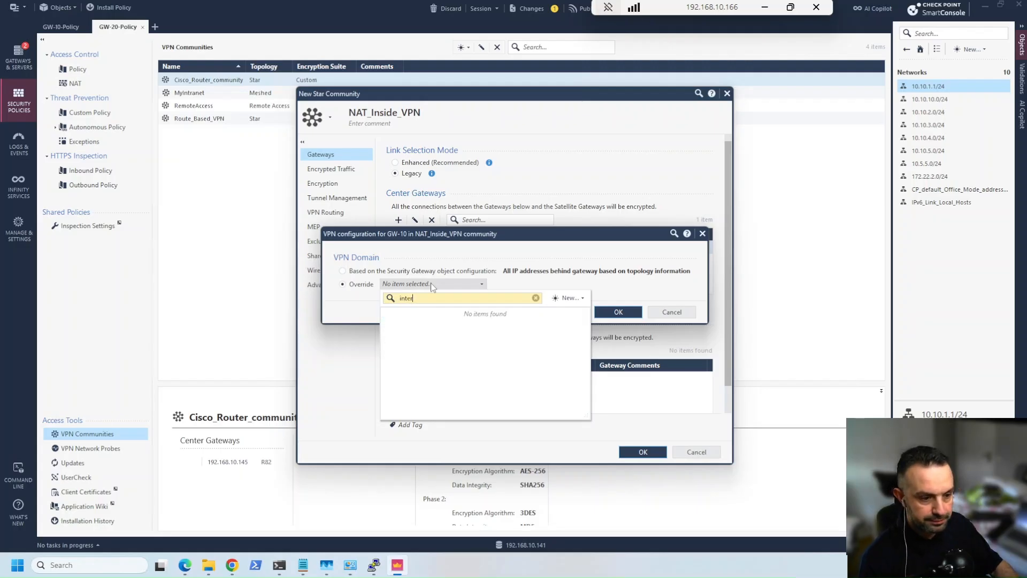
{"action": "key", "text": "BackSpace"}
{"action": "left_click", "coordinate": [432, 315]}
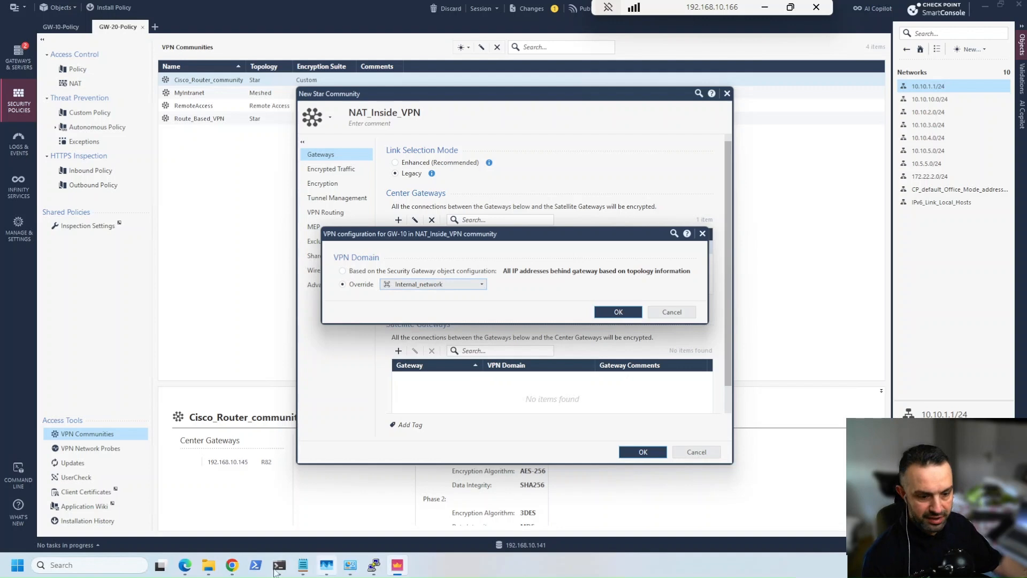
{"action": "left_click", "coordinate": [185, 565]}
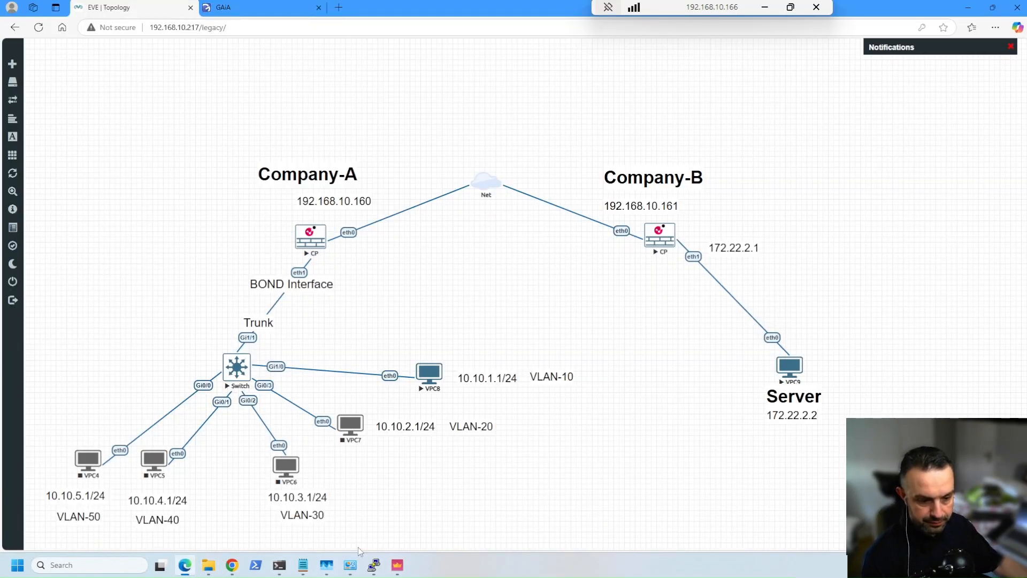
{"action": "left_click", "coordinate": [397, 565]}
{"action": "left_click", "coordinate": [618, 311]}
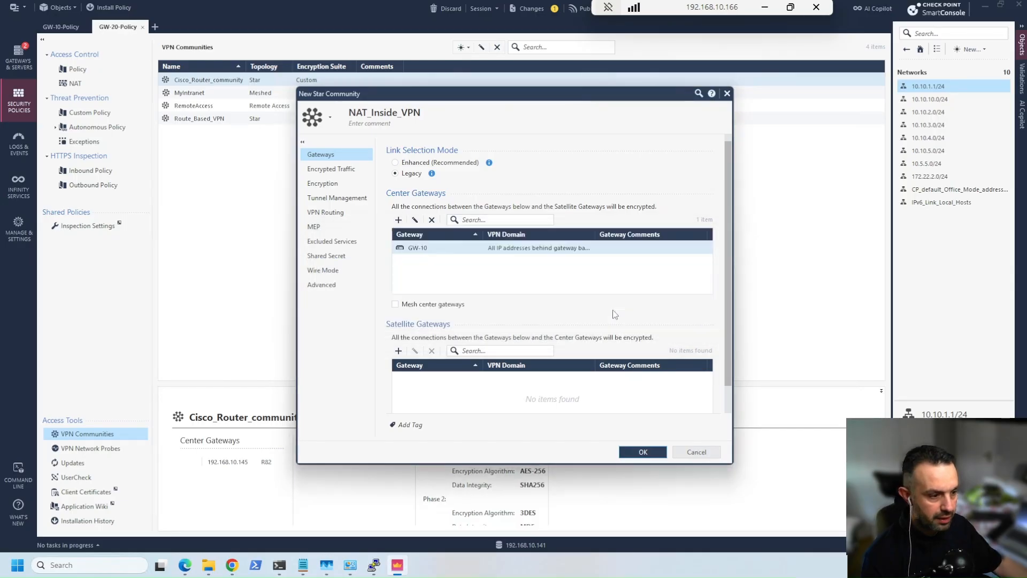
Step: Add GW-20 as the satellite gateway and override its VPN domain with the network 172.22.2.0/24
{"action": "left_click", "coordinate": [398, 351]}
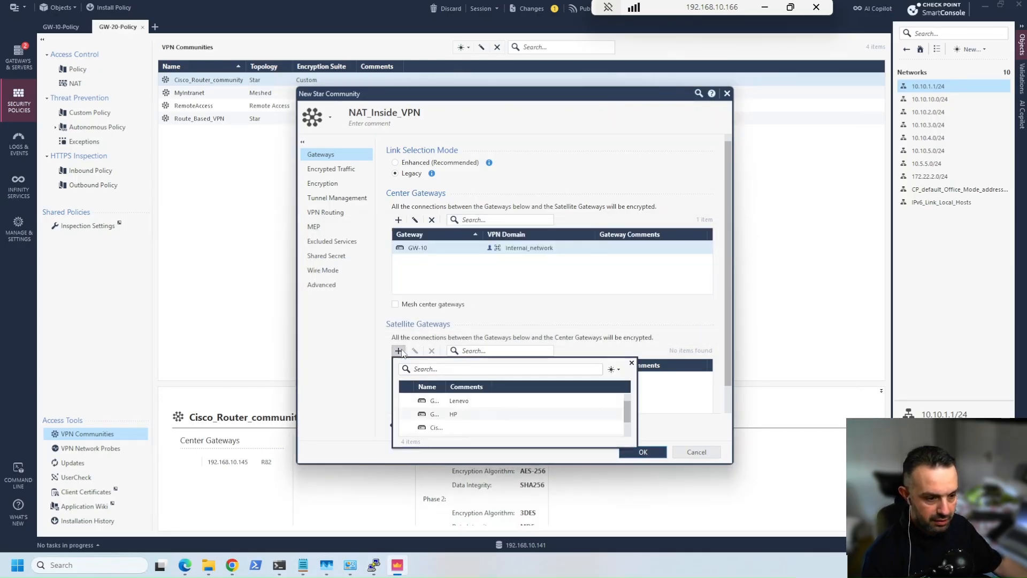
{"action": "left_click", "coordinate": [460, 427]}
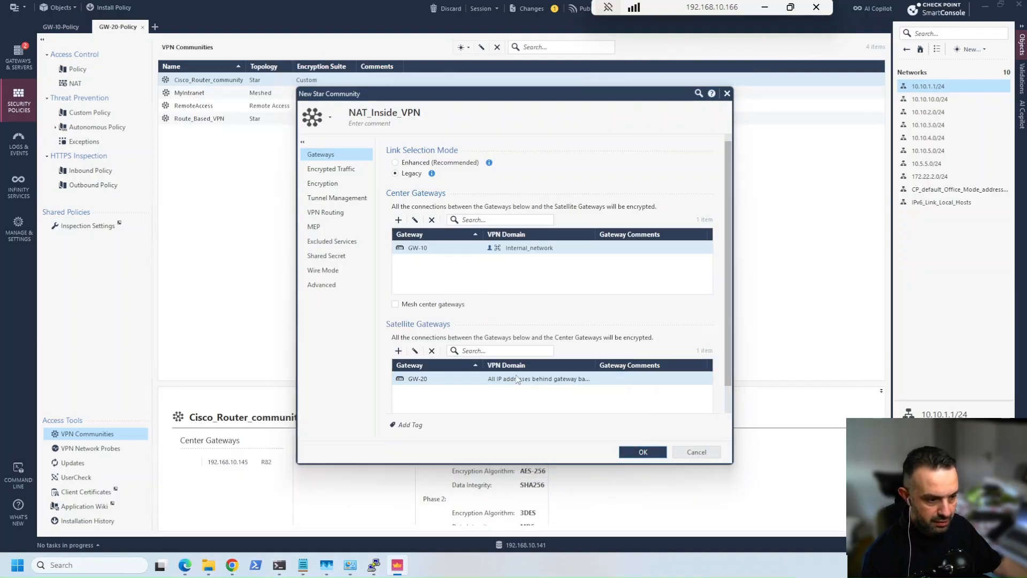
{"action": "left_click", "coordinate": [342, 283]}
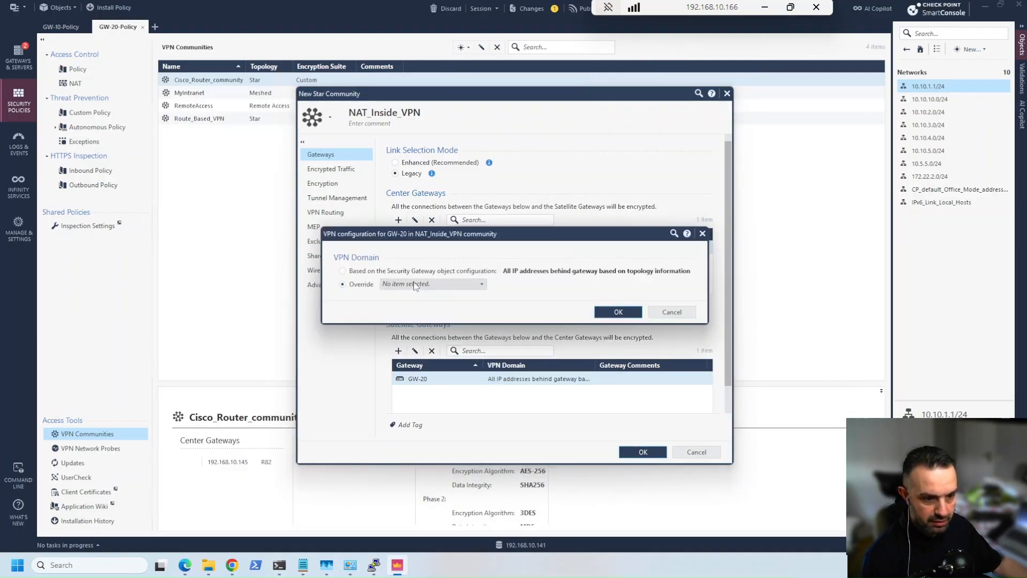
{"action": "left_click", "coordinate": [413, 283]}
{"action": "type", "text": "172.22"}
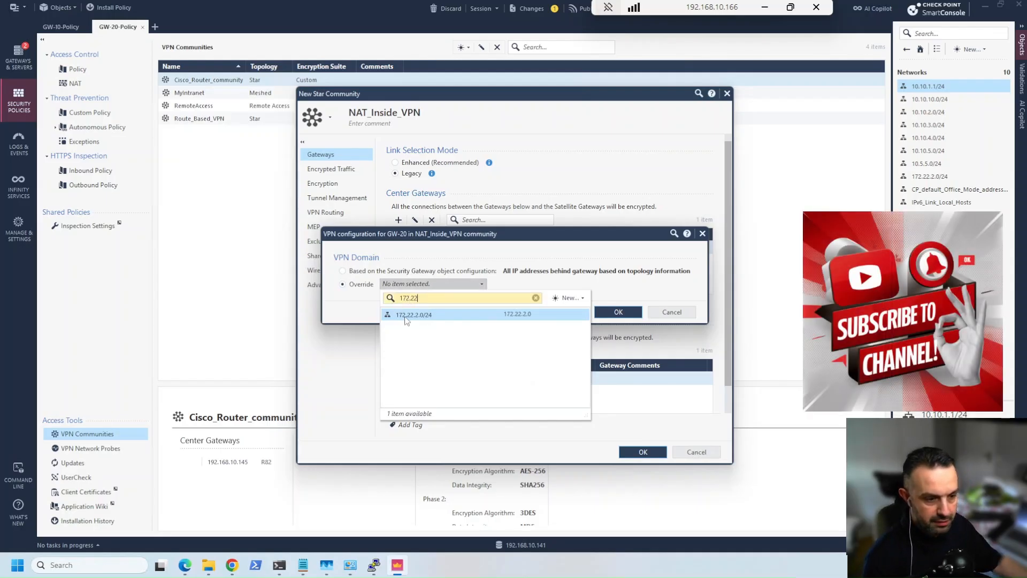
{"action": "left_click", "coordinate": [409, 317]}
{"action": "left_click", "coordinate": [618, 312]}
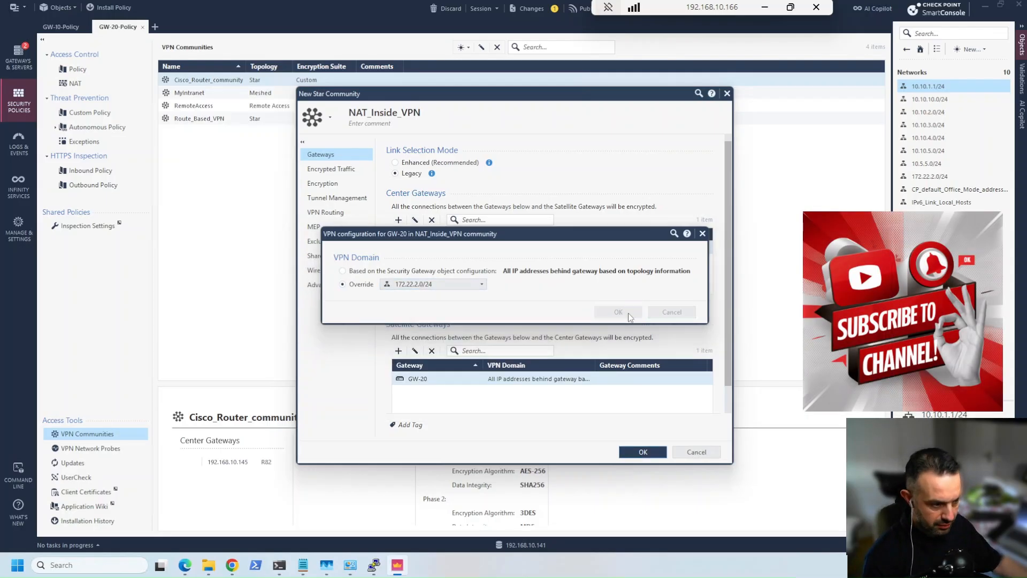
Step: Review the community's Encryption, VPN Routing and Advanced settings without changes and save NAT_Inside_VPN
{"action": "left_click", "coordinate": [336, 186]}
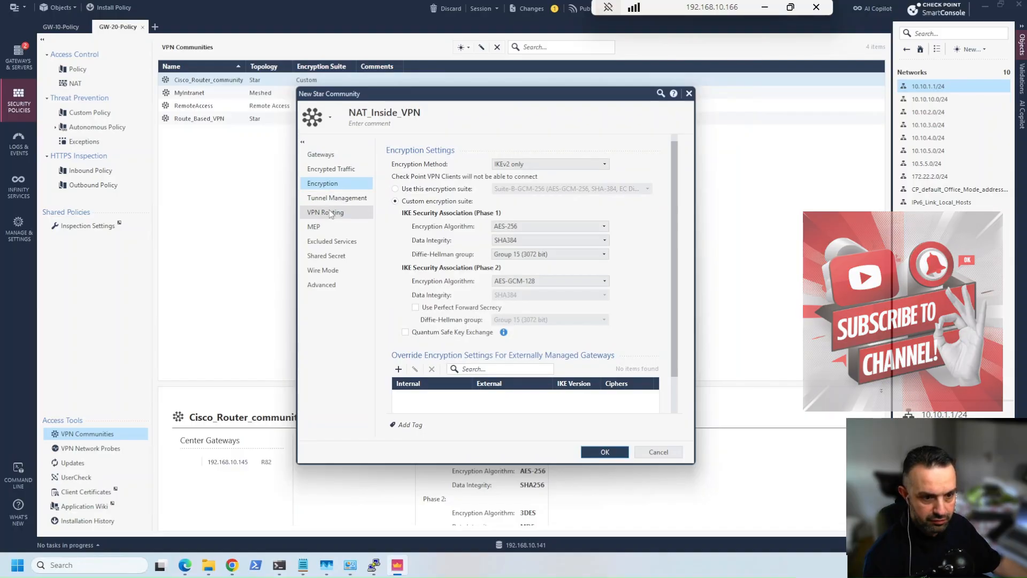
{"action": "left_click", "coordinate": [332, 212]}
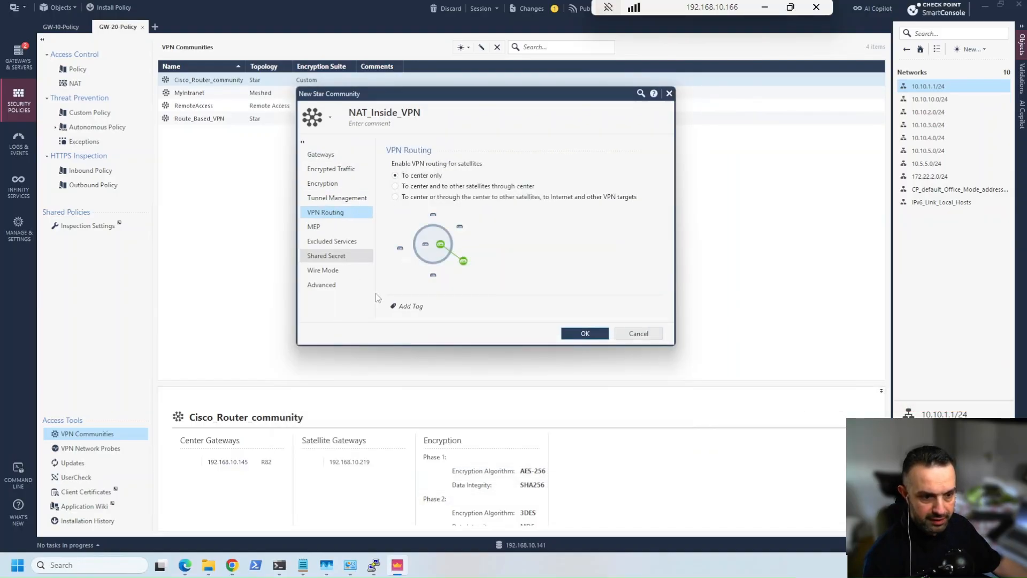
{"action": "left_click", "coordinate": [330, 286]}
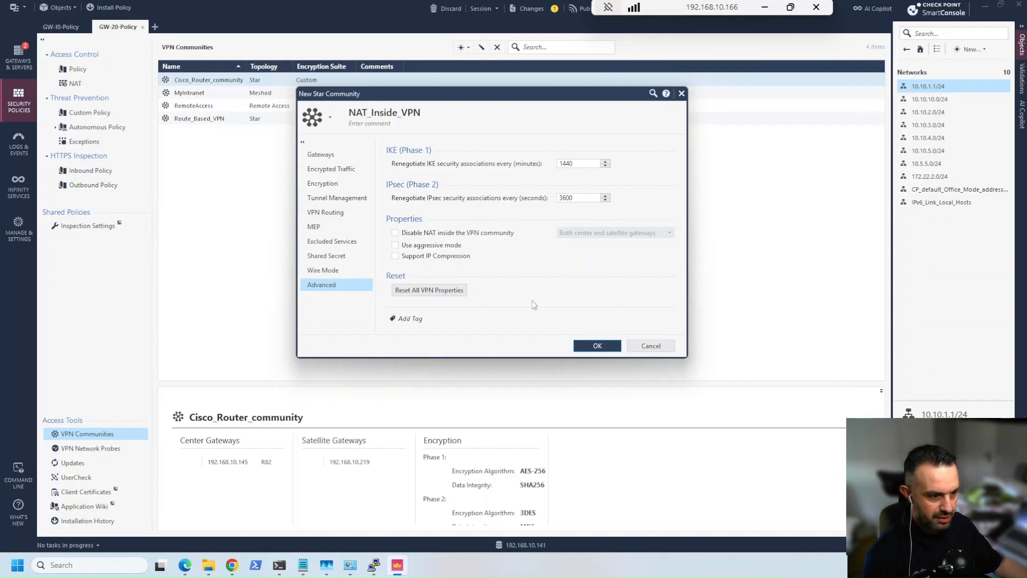
{"action": "left_click", "coordinate": [583, 346]}
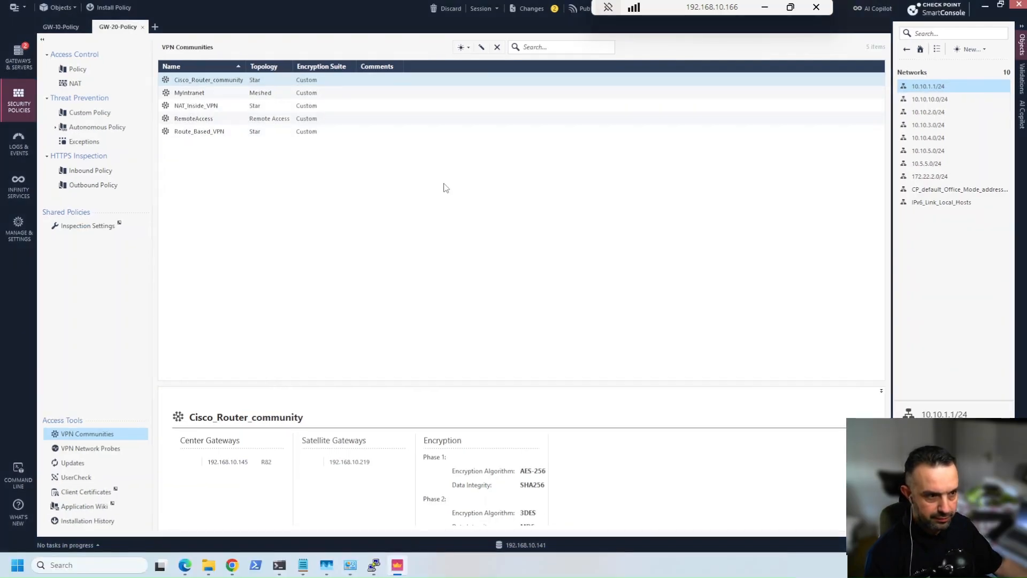
Step: Publish the pending session changes and install GW-10-Policy on gateway GW-10
{"action": "left_click", "coordinate": [109, 8]}
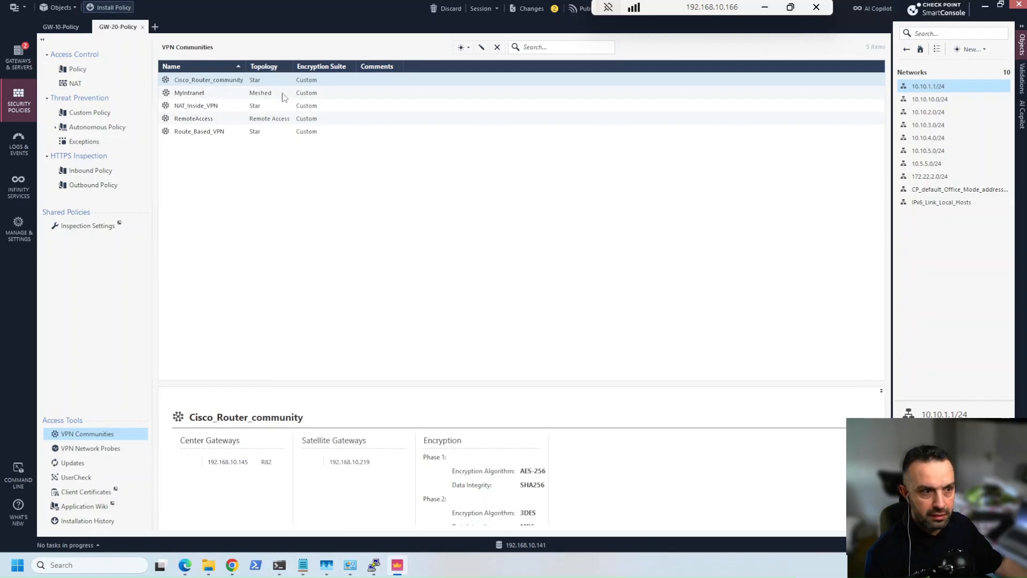
{"action": "left_click", "coordinate": [551, 346]}
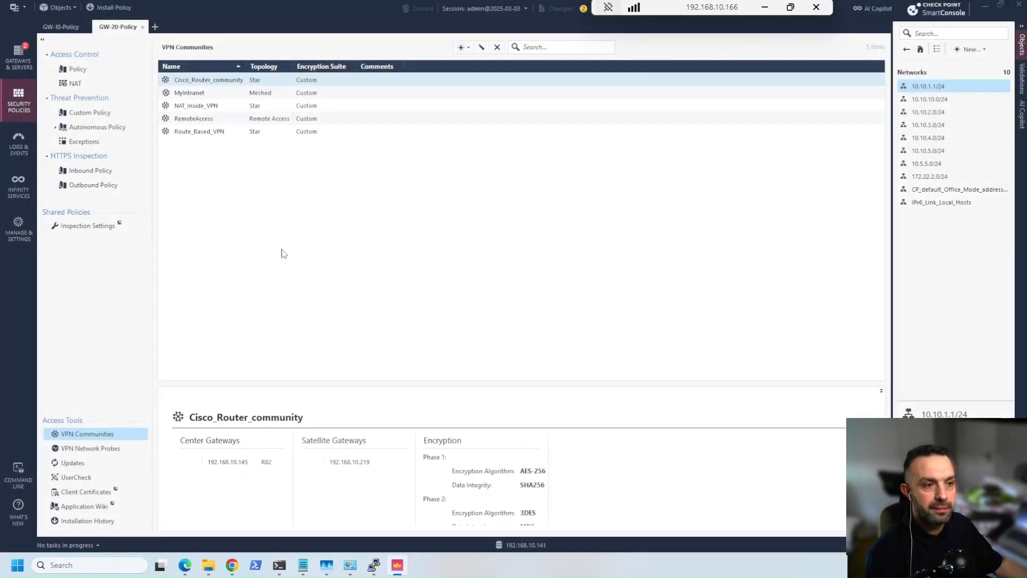
{"action": "left_click", "coordinate": [485, 155]}
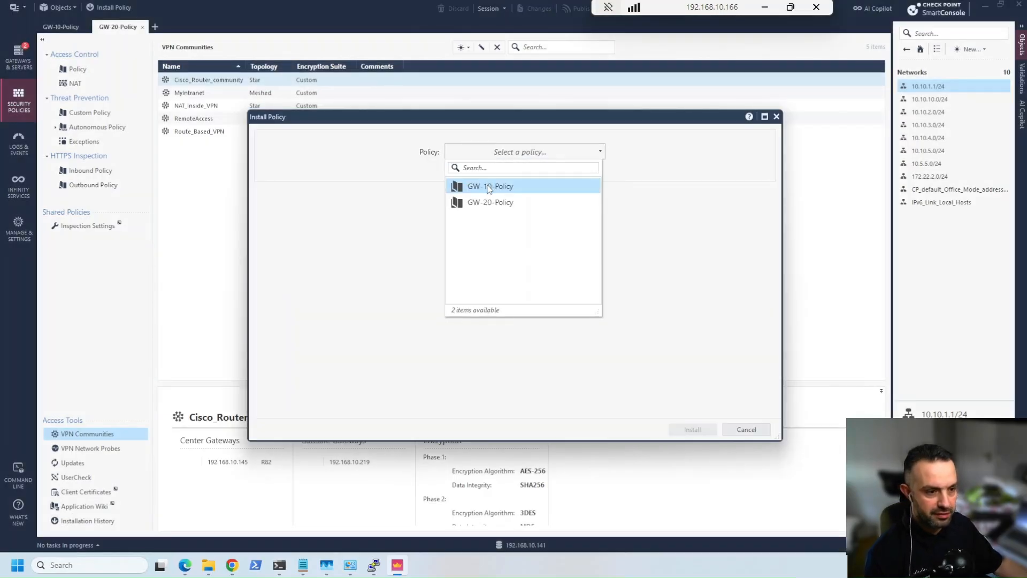
{"action": "left_click", "coordinate": [488, 184]}
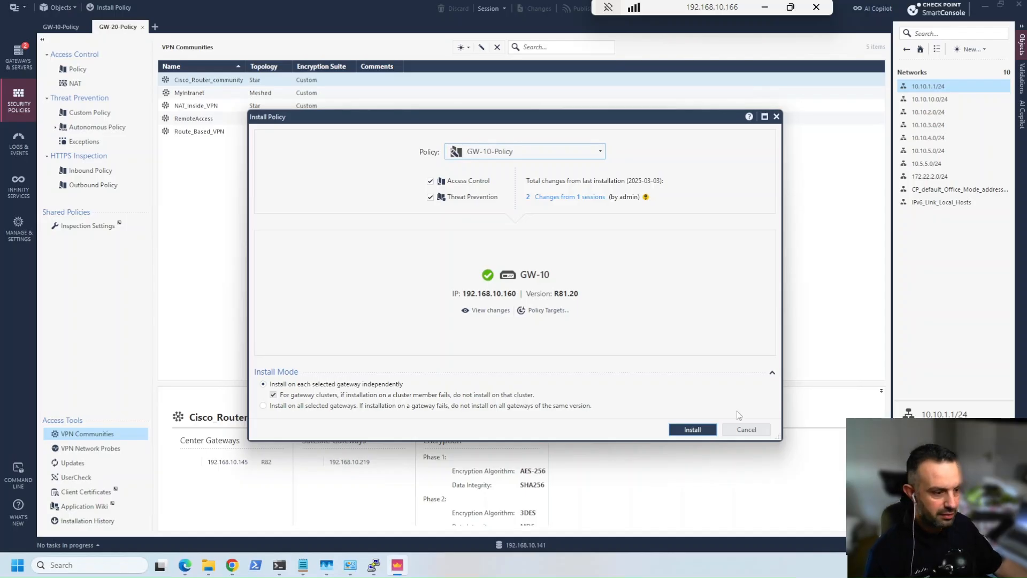
{"action": "key", "text": "Return"}
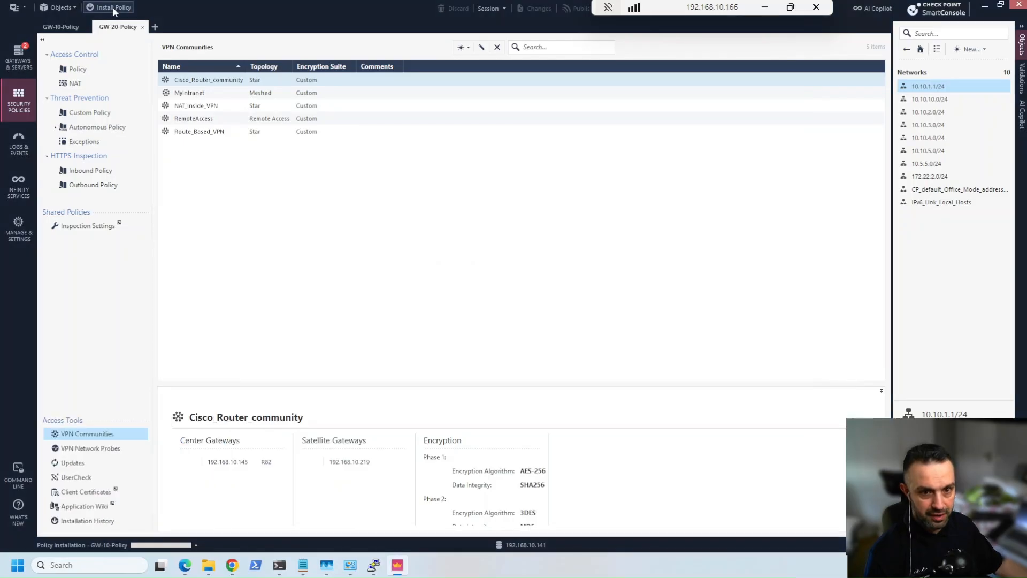
Step: Install GW-20-Policy with Access Control and Threat Prevention on gateway GW-20
{"action": "key", "text": "ctrl+shift+Return"}
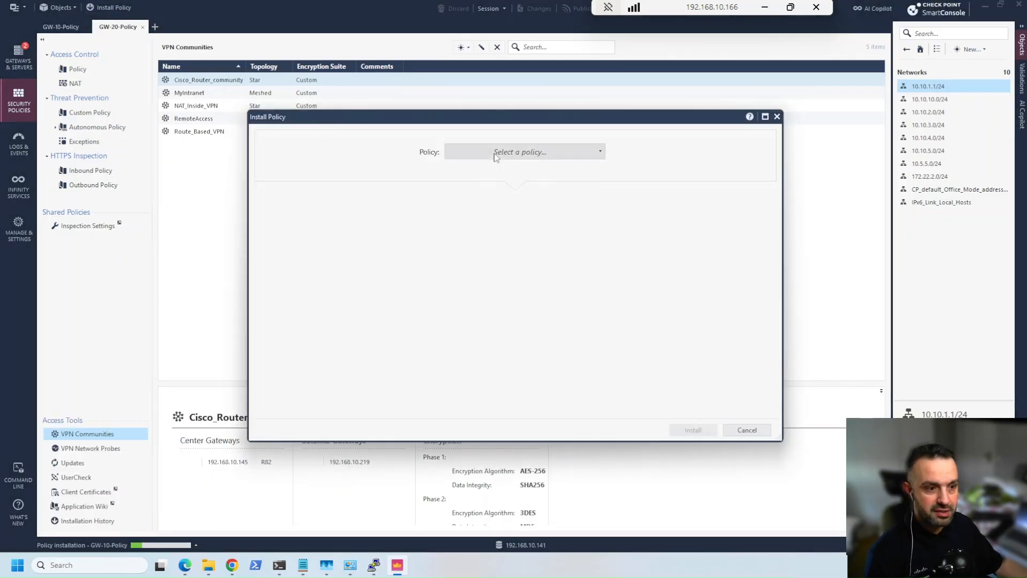
{"action": "left_click", "coordinate": [496, 152]}
{"action": "key", "text": "Return"}
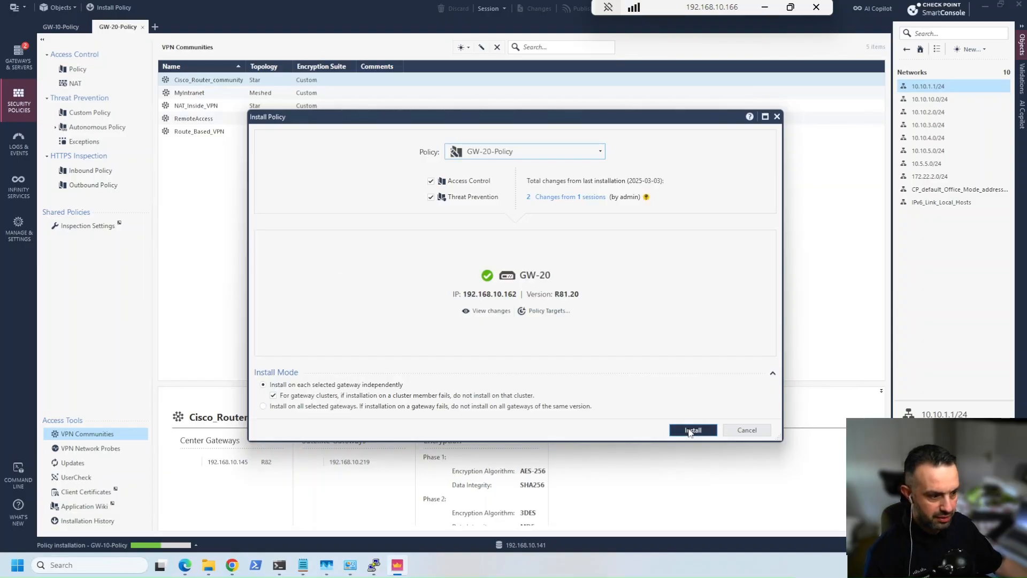
{"action": "left_click", "coordinate": [691, 429]}
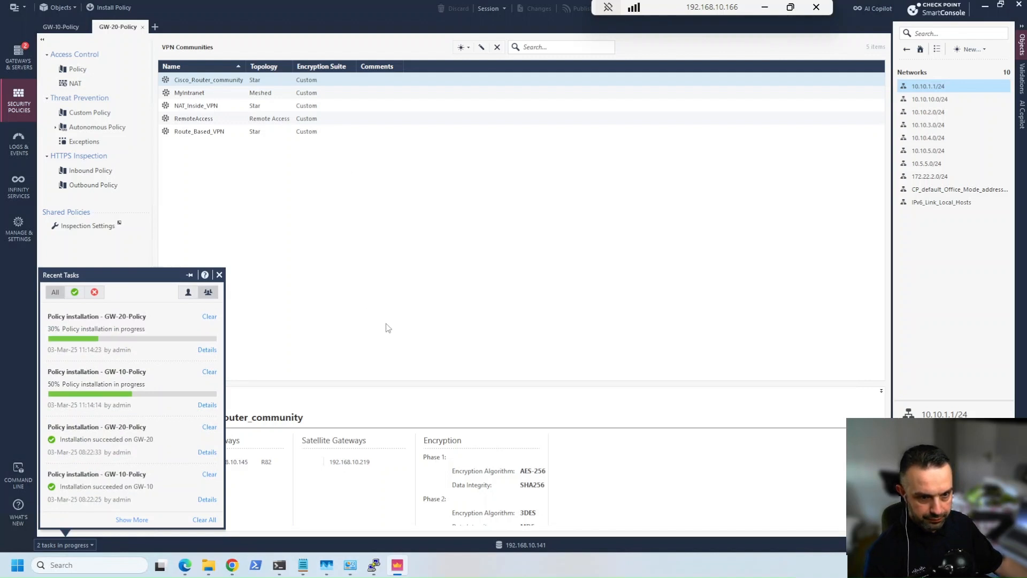
Step: Check the lab topology in Edge, then return to SmartConsole and create a host object NAT_IP with IPv4 address 10.10.5.50
{"action": "left_click", "coordinate": [184, 564]}
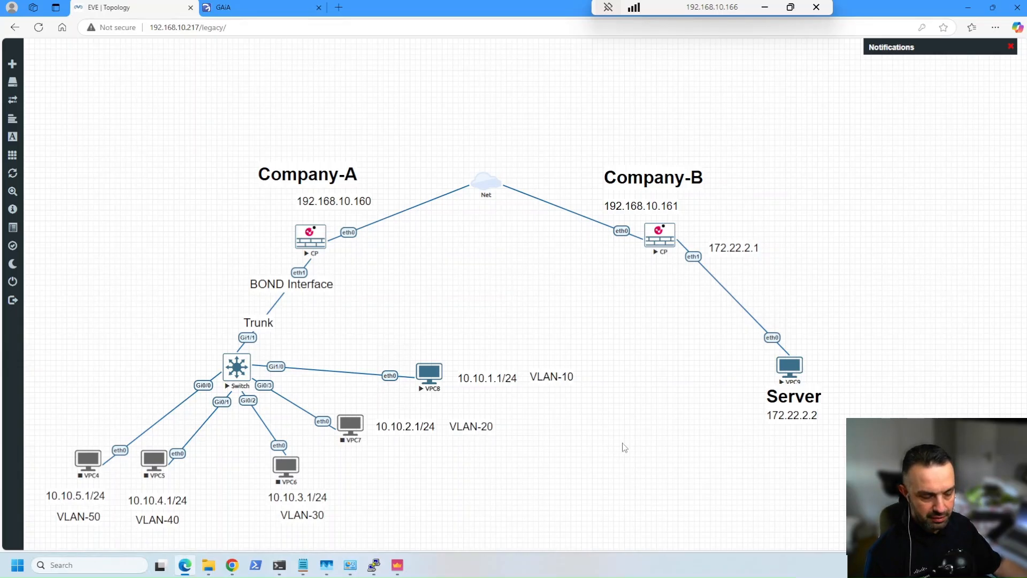
{"action": "left_click", "coordinate": [397, 565]}
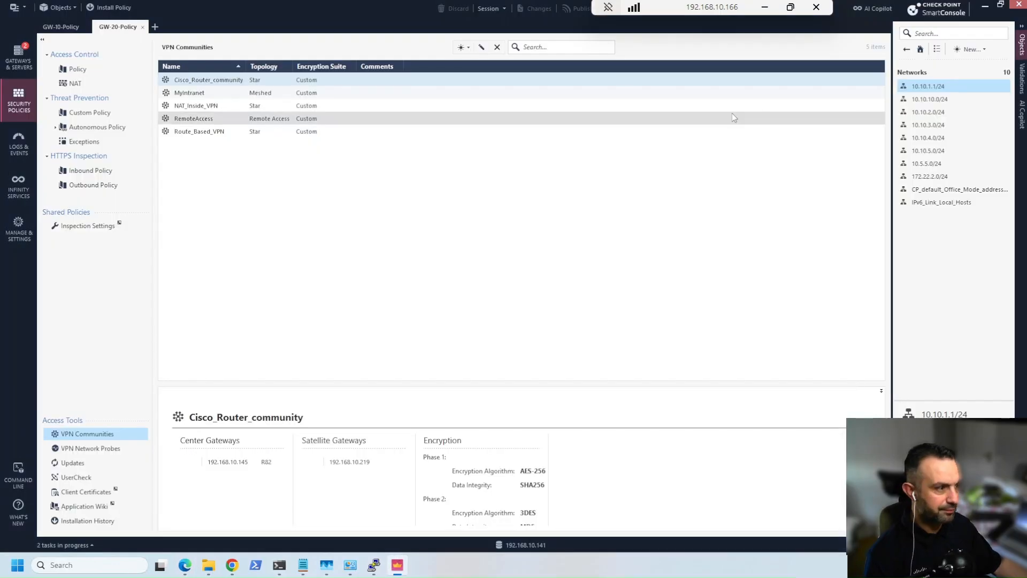
{"action": "left_click", "coordinate": [971, 49]}
{"action": "left_click", "coordinate": [969, 76]}
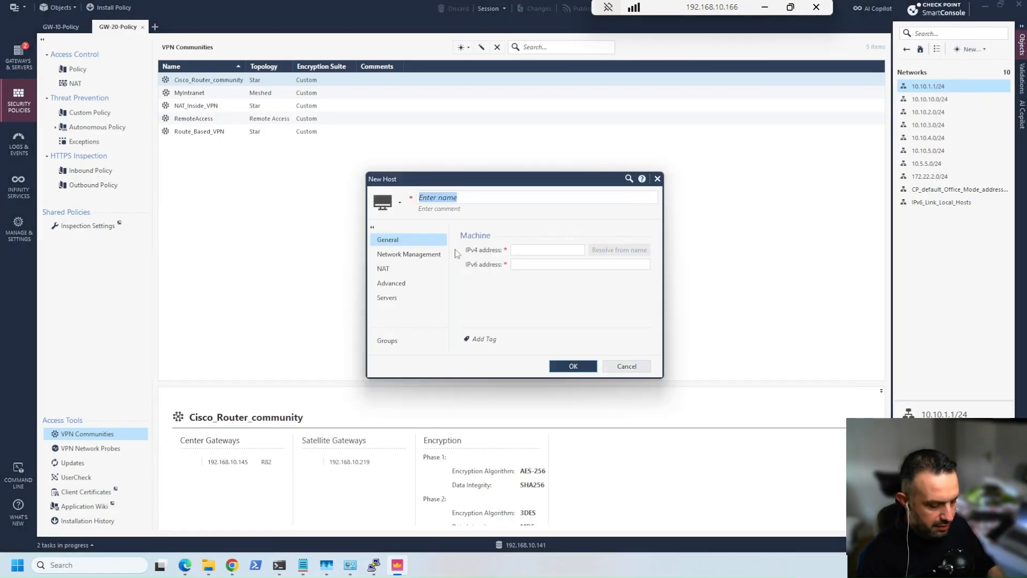
{"action": "type", "text": "NAT_IP"}
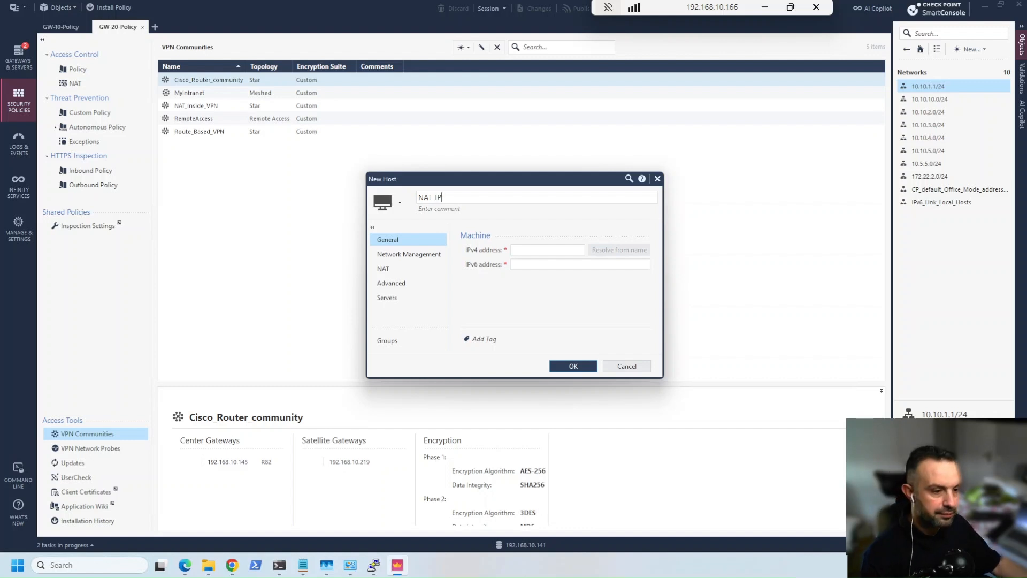
{"action": "left_click", "coordinate": [530, 249]}
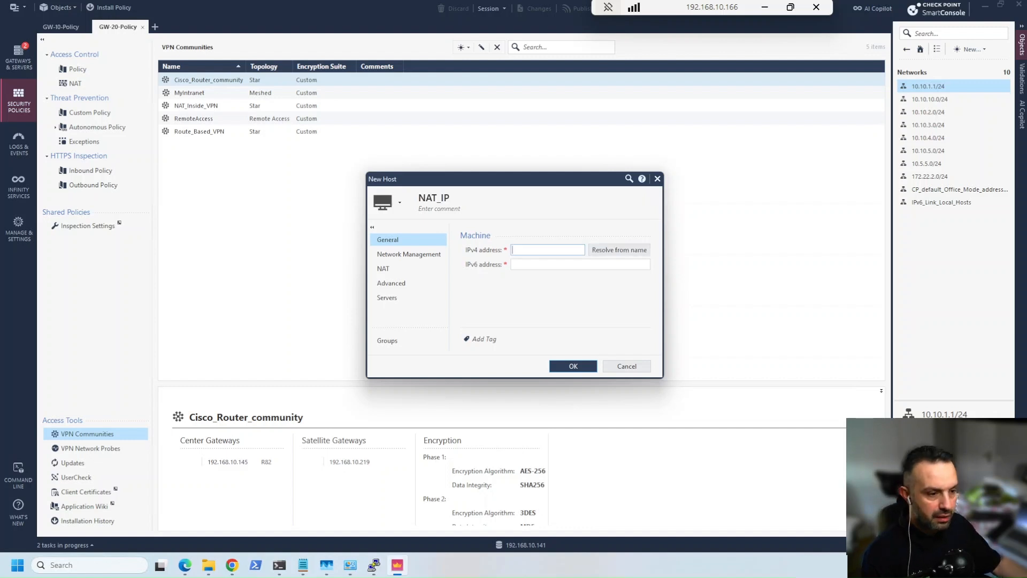
{"action": "type", "text": "10.10.5."}
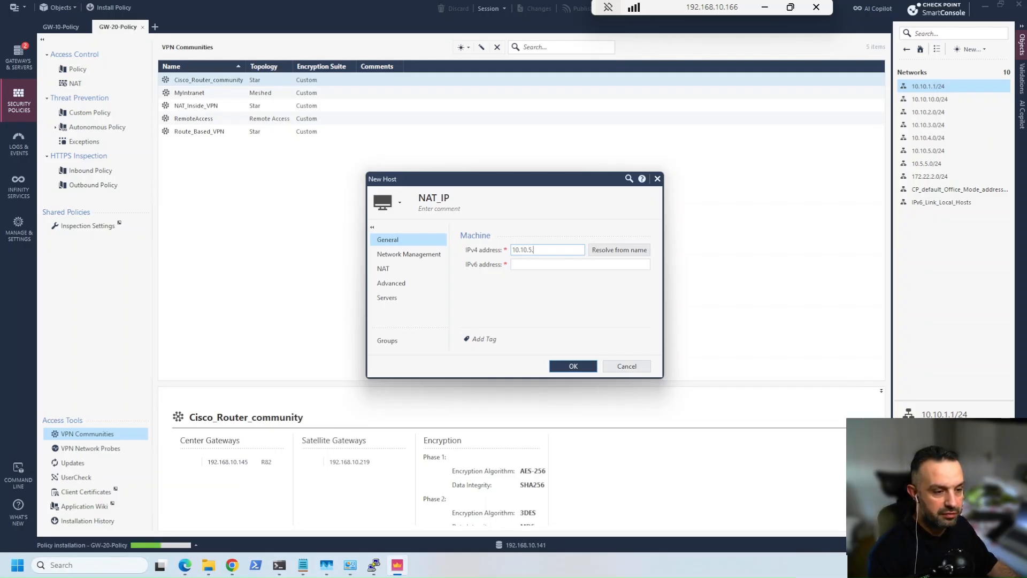
{"action": "type", "text": "50"}
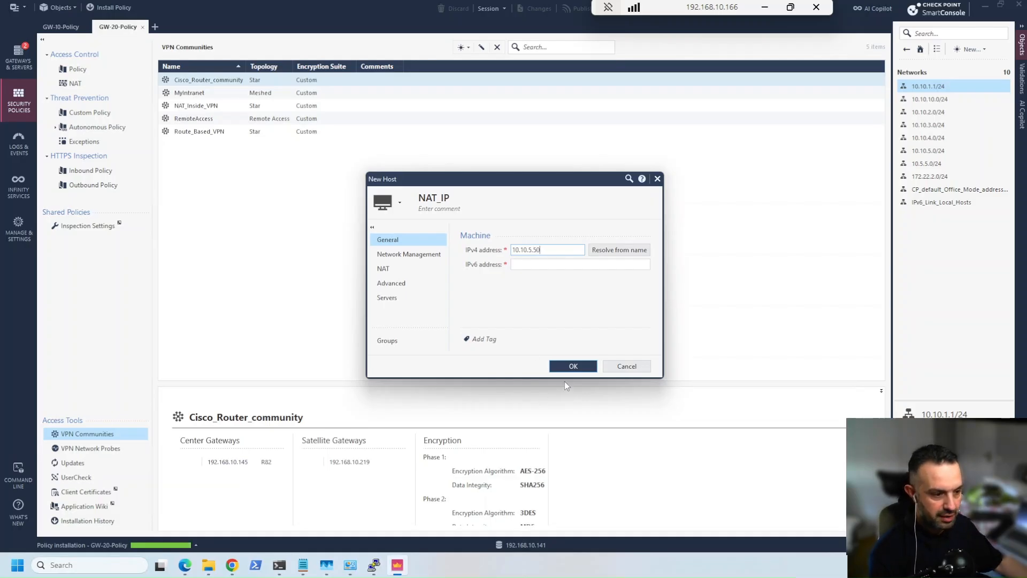
{"action": "left_click", "coordinate": [568, 366]}
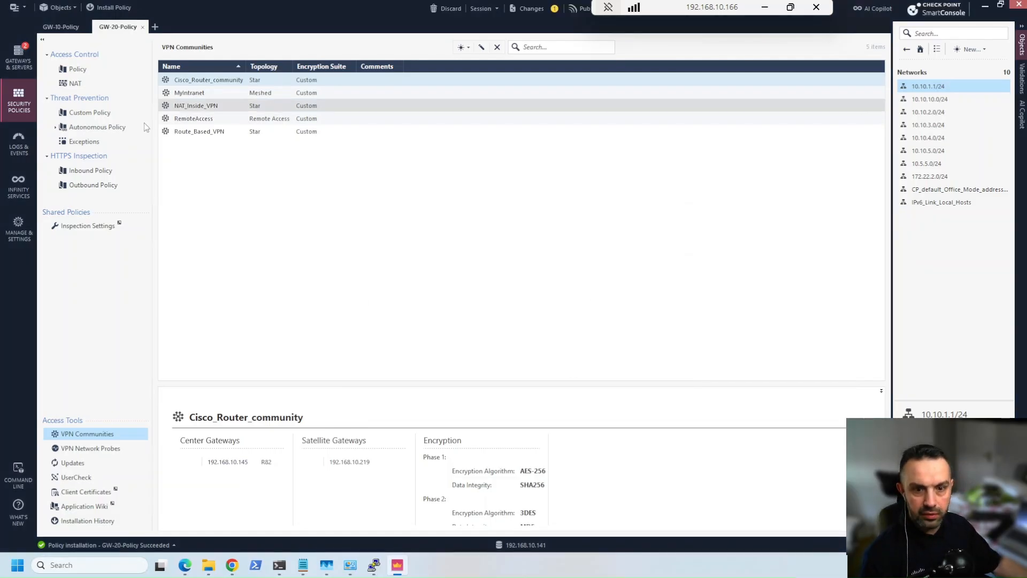
Step: Add a new rule above the automatic rules in GW-20-Policy's NAT rulebase with Internal_network as its original source
{"action": "left_click", "coordinate": [82, 86]}
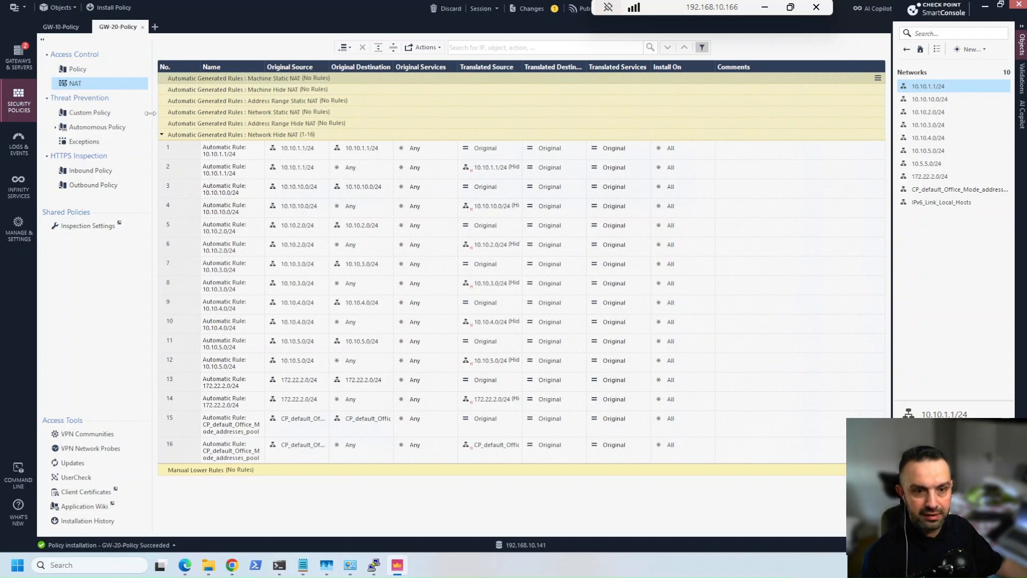
{"action": "right_click", "coordinate": [164, 80]}
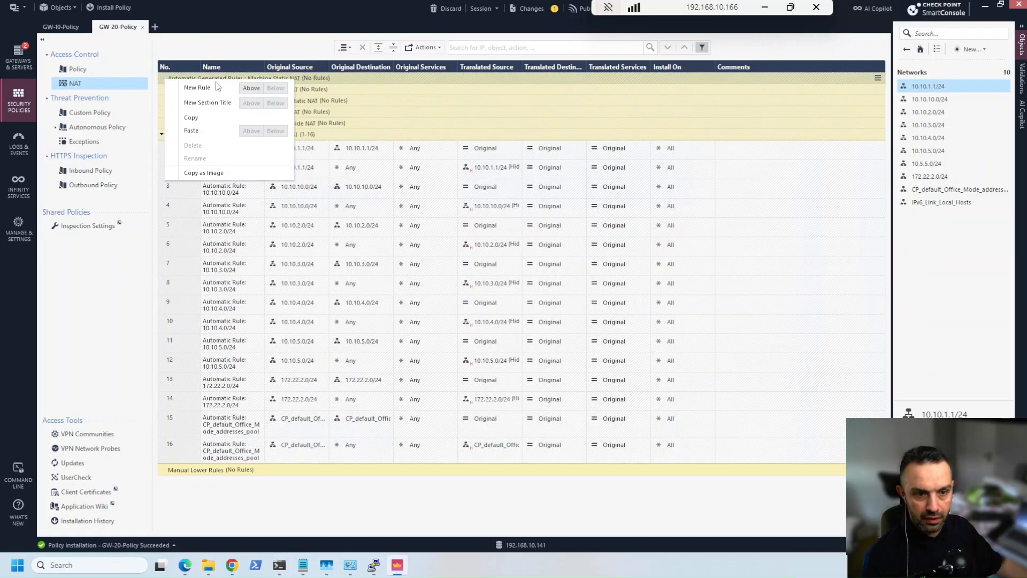
{"action": "left_click", "coordinate": [249, 86]}
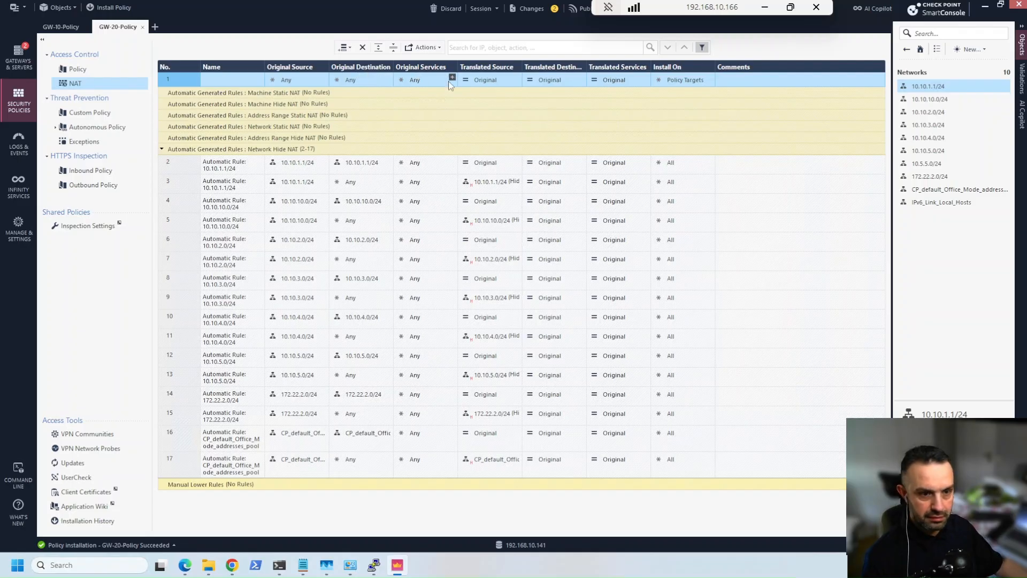
{"action": "left_click", "coordinate": [323, 78]}
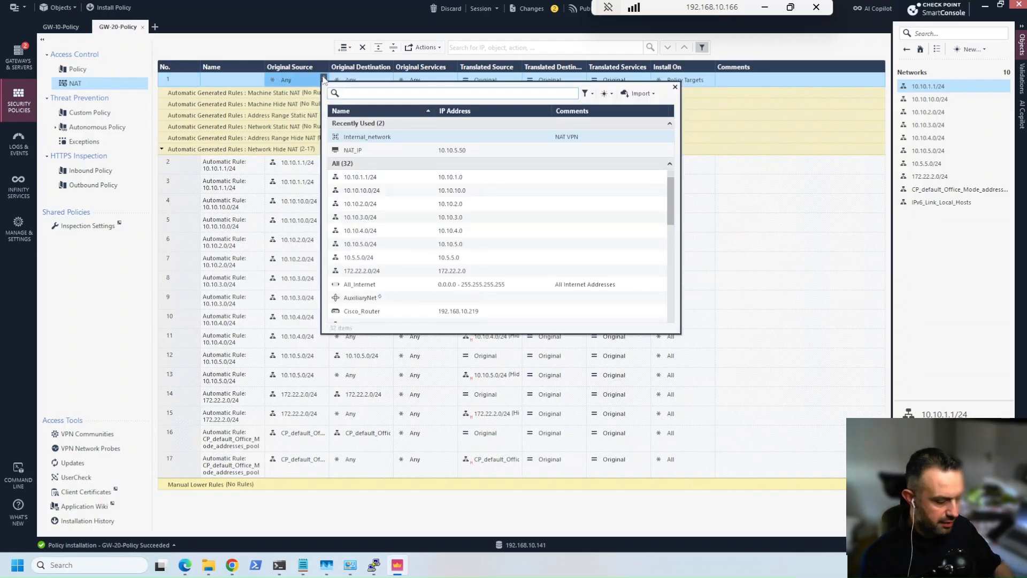
{"action": "type", "text": "inter"}
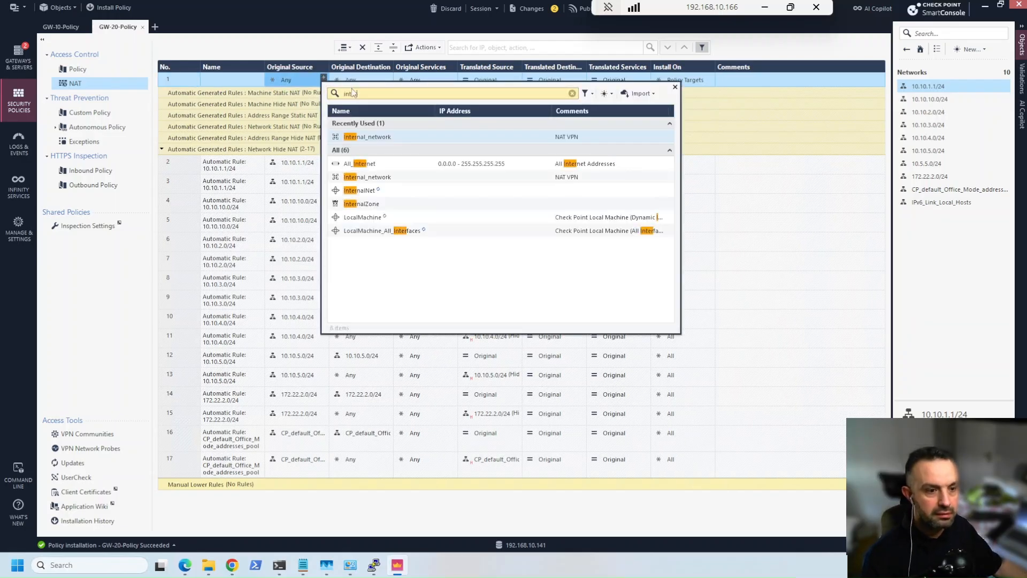
{"action": "left_click", "coordinate": [374, 138]}
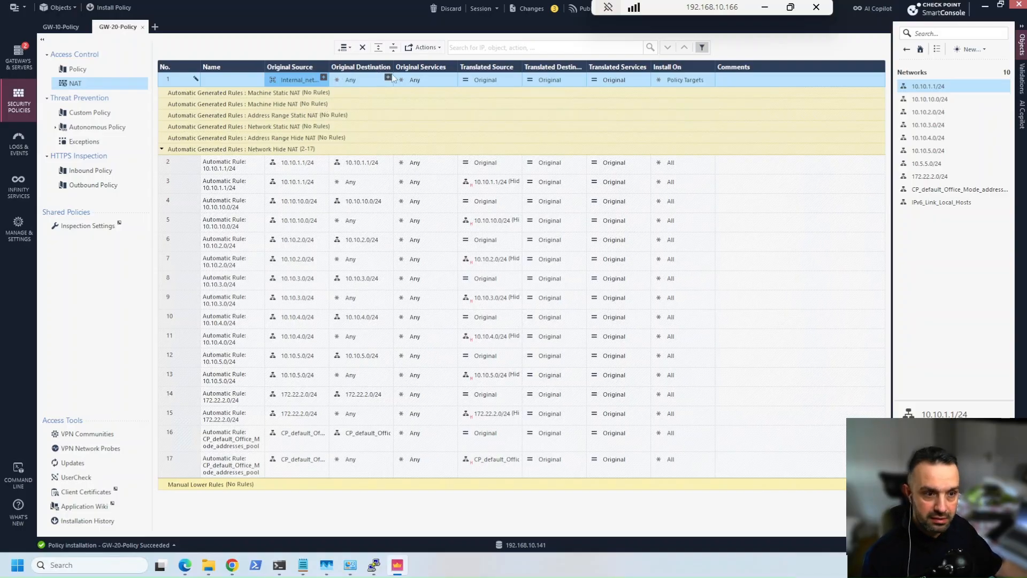
Step: Check the server address in Edge's topology, then create a SmartConsole host External_server_172.22.2.2 with IPv4 address 172.22.2.2
{"action": "left_click", "coordinate": [187, 565]}
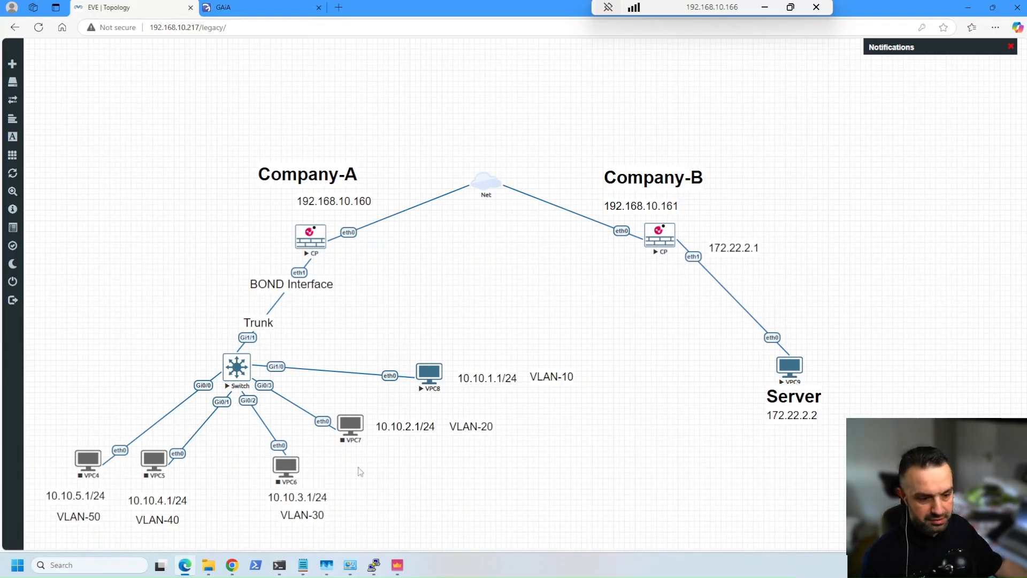
{"action": "left_click", "coordinate": [396, 565]}
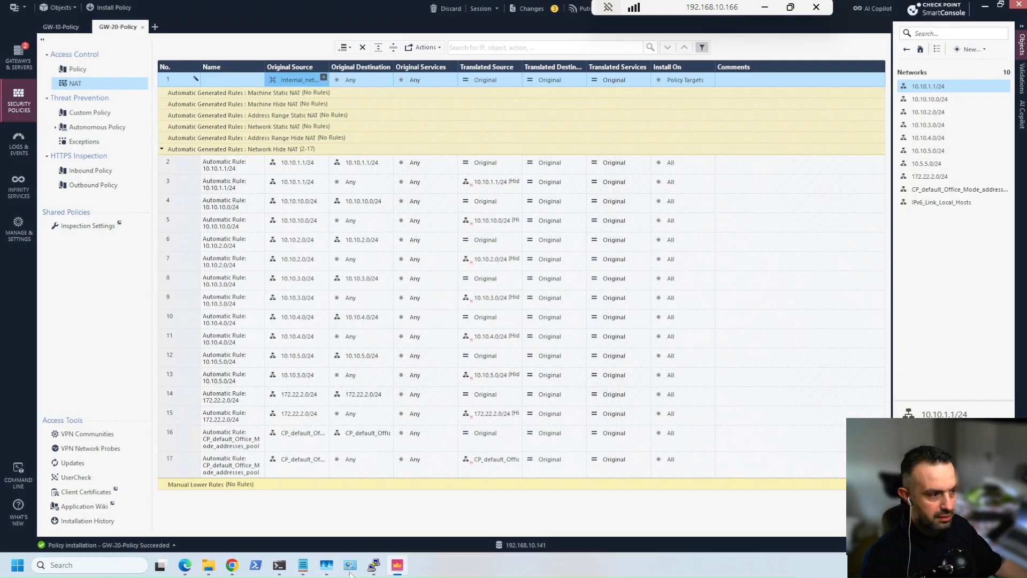
{"action": "left_click", "coordinate": [960, 50]}
{"action": "left_click", "coordinate": [971, 60]}
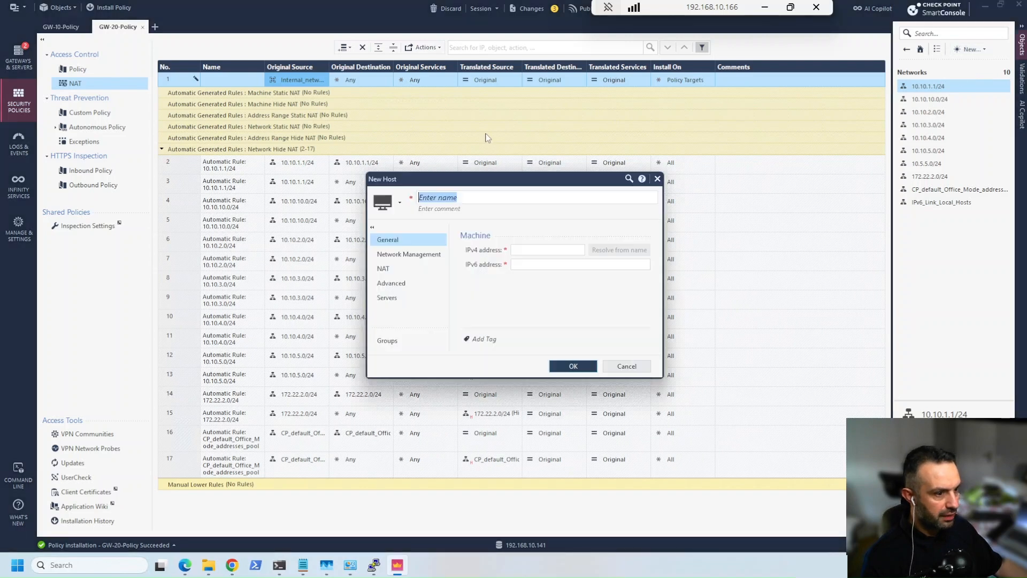
{"action": "type", "text": "External_serv"}
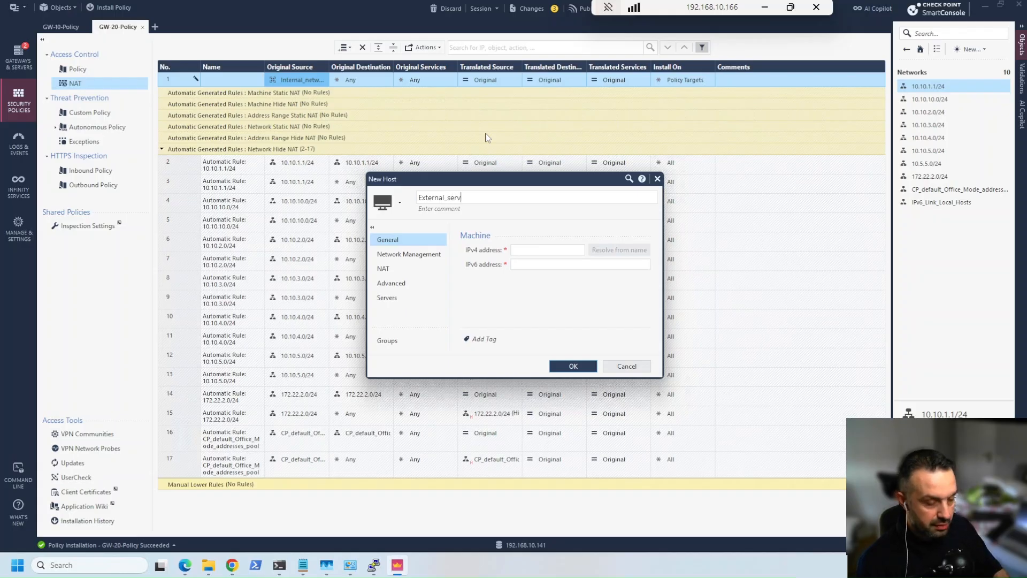
{"action": "type", "text": "er_"}
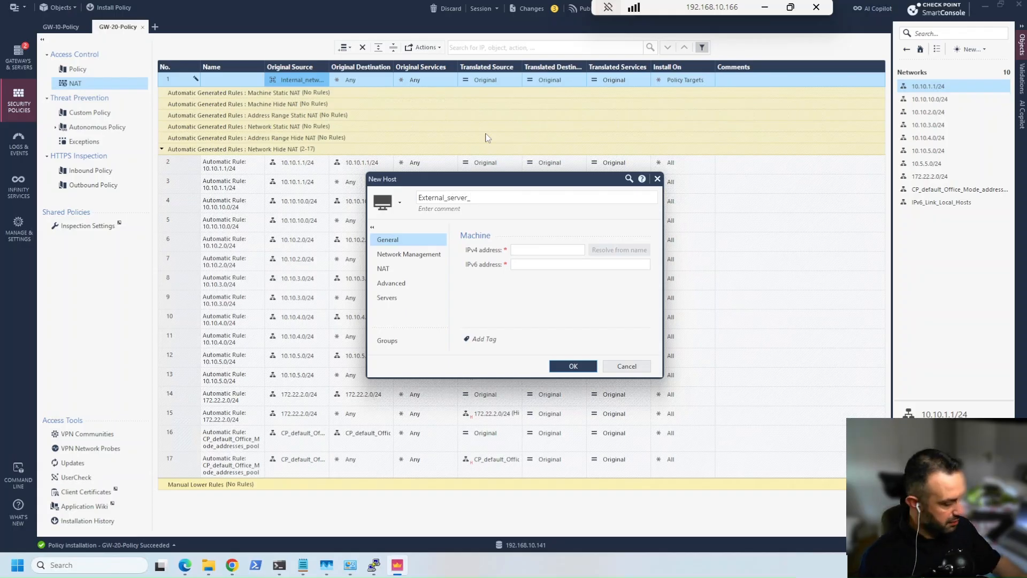
{"action": "type", "text": "172.22.2.2"}
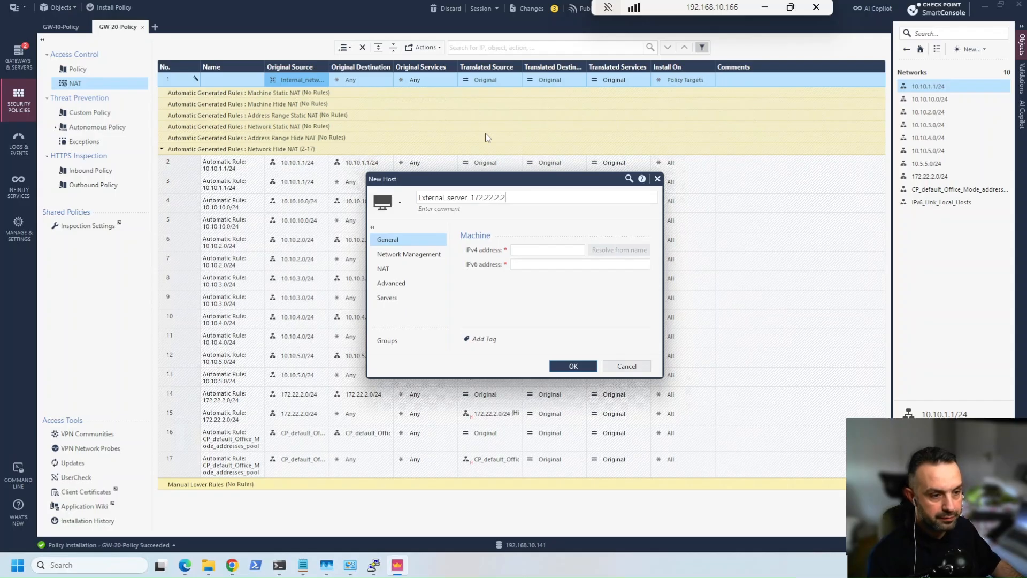
{"action": "key", "text": "shift+Left"}
{"action": "key", "text": "shift+Left"}
{"action": "key", "text": "shift+Left"}
{"action": "key", "text": "shift+Left"}
{"action": "key", "text": "shift+Left"}
{"action": "key", "text": "shift+Left"}
{"action": "key", "text": "shift+Left"}
{"action": "key", "text": "shift+Left"}
{"action": "key", "text": "shift+Left"}
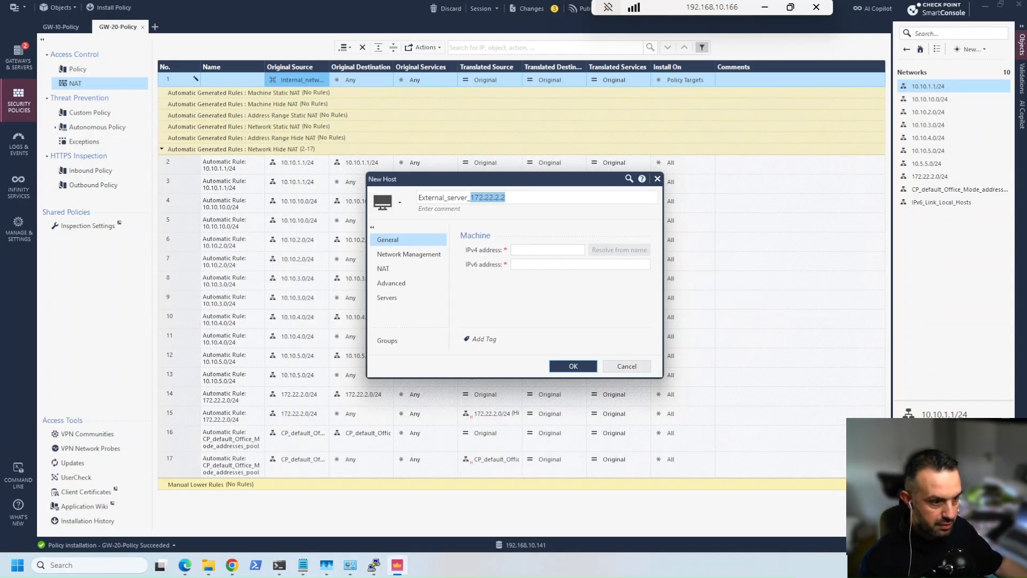
{"action": "left_click", "coordinate": [535, 250]}
{"action": "type", "text": "172.22.2.2"}
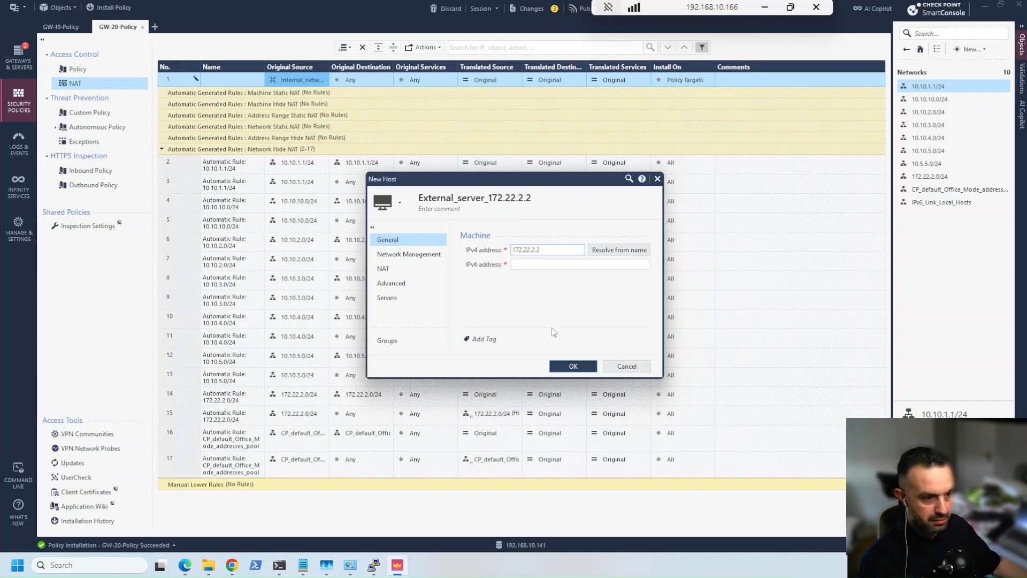
{"action": "left_click", "coordinate": [573, 366]}
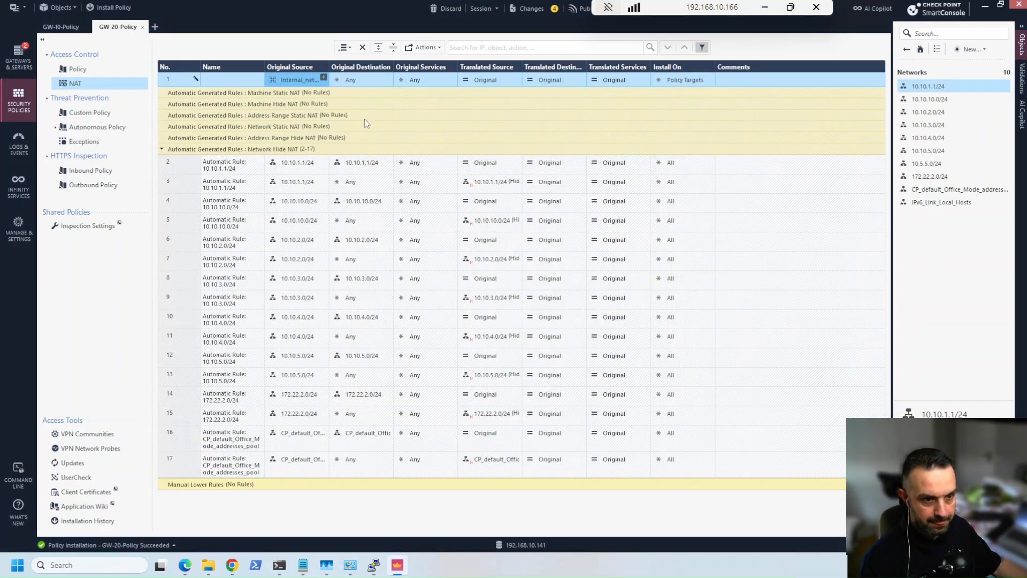
Step: Set NAT rule 1's original destination to External_server_172.22.2.2 and its translated source to NAT_IP with the Hide NAT method
{"action": "left_click", "coordinate": [388, 77]}
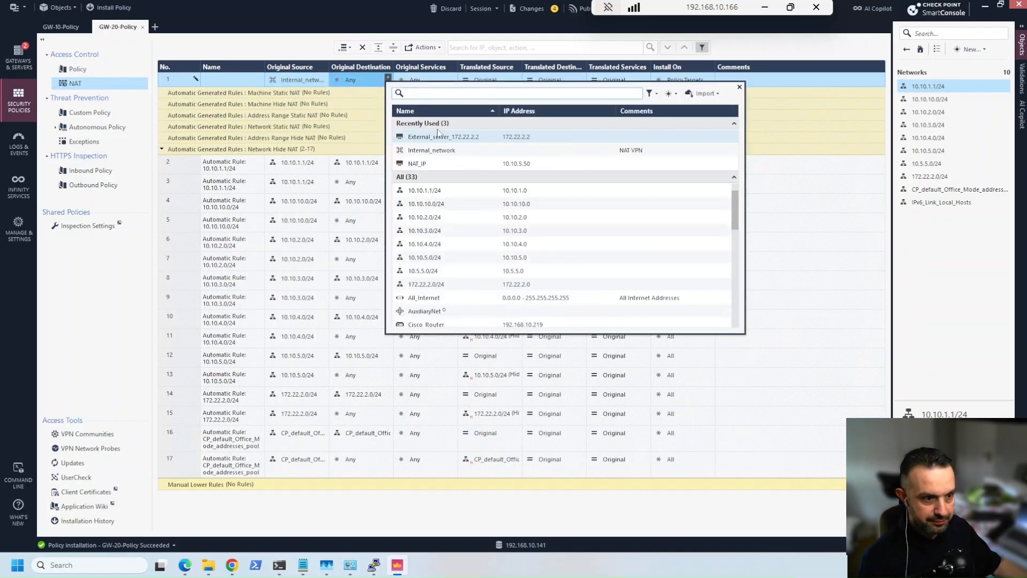
{"action": "left_click", "coordinate": [438, 136]}
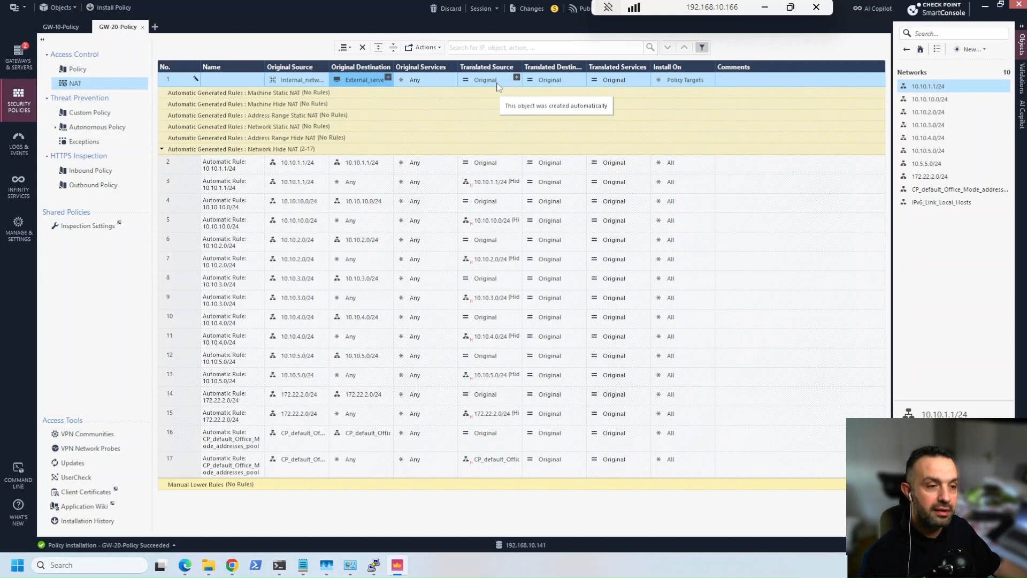
{"action": "left_click", "coordinate": [516, 77]}
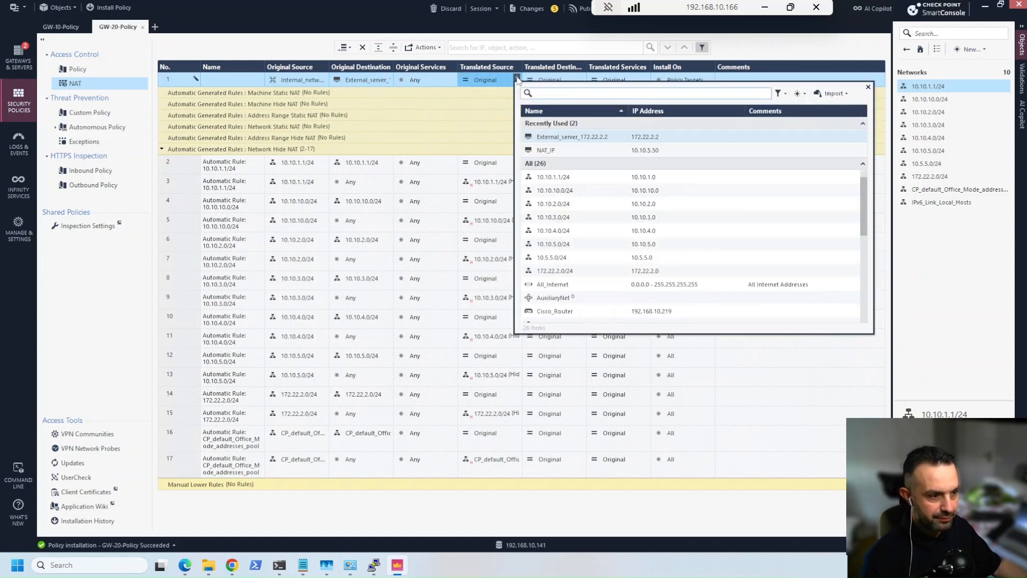
{"action": "left_click", "coordinate": [551, 149]}
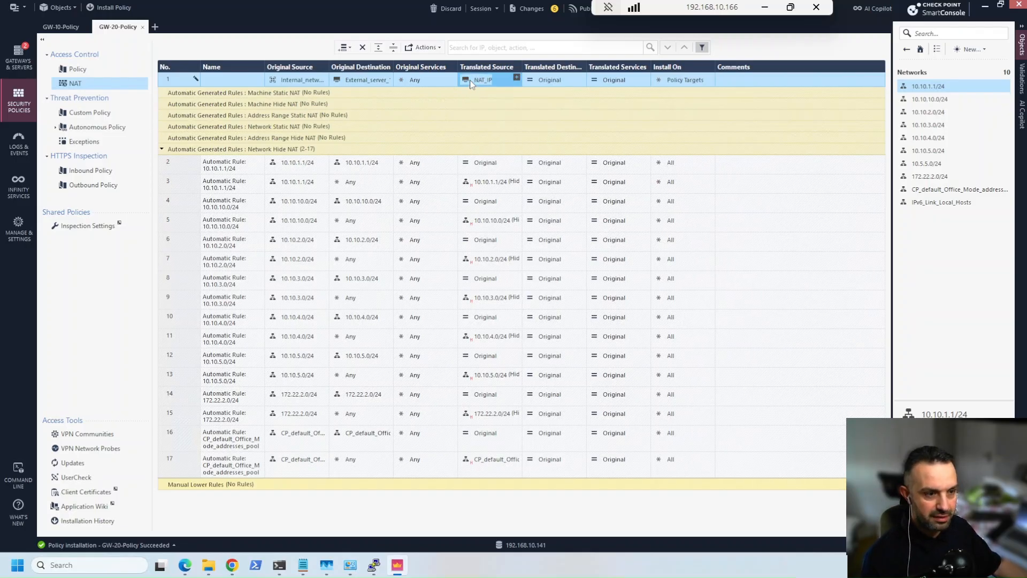
{"action": "right_click", "coordinate": [469, 79]}
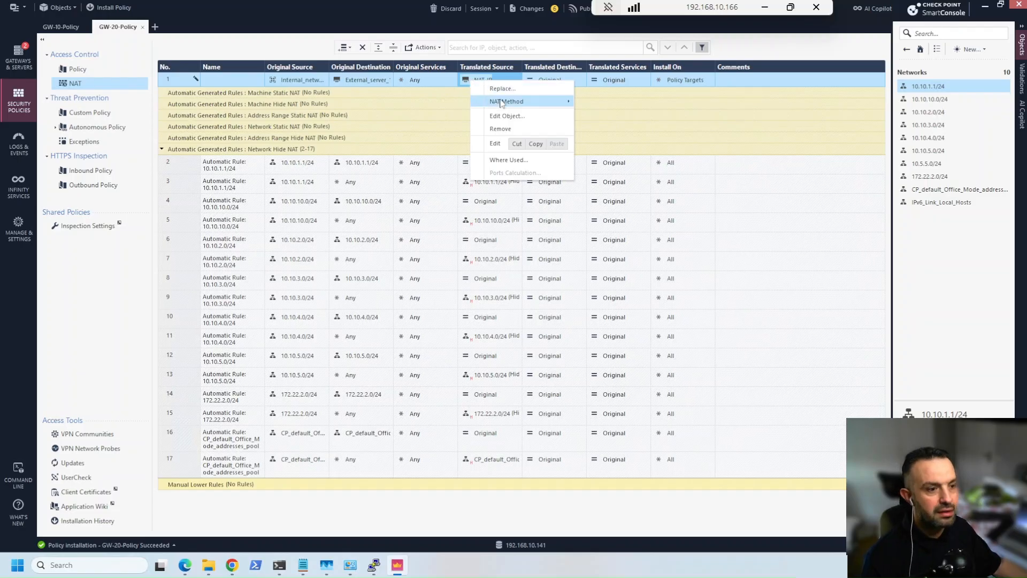
{"action": "mouse_move", "coordinate": [503, 103]}
{"action": "left_click", "coordinate": [592, 117]}
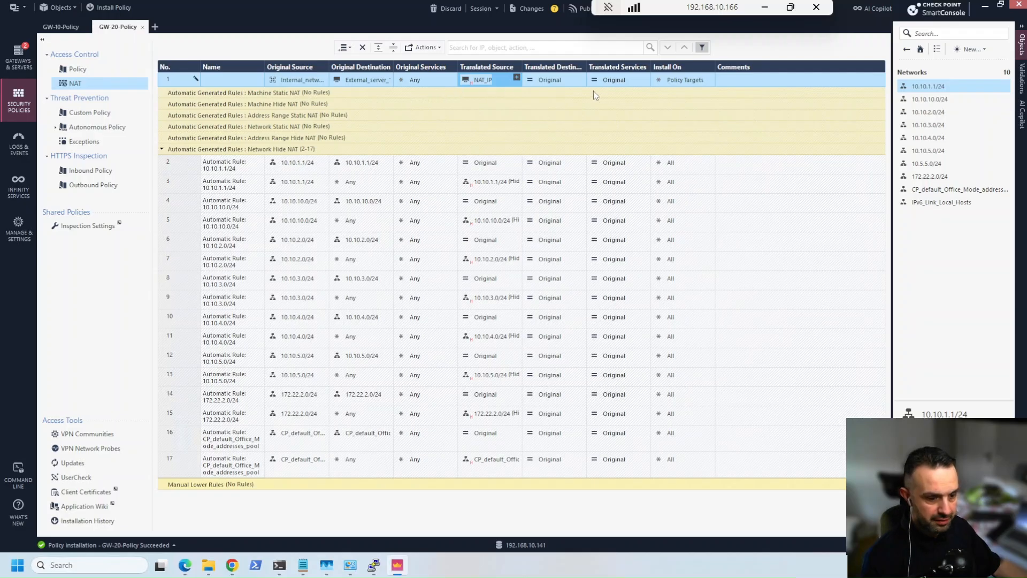
Step: Switch to the EVE topology in Edge and start the nodes VPC7, VPC6, VPC5 and VPC4
{"action": "left_click", "coordinate": [186, 563]}
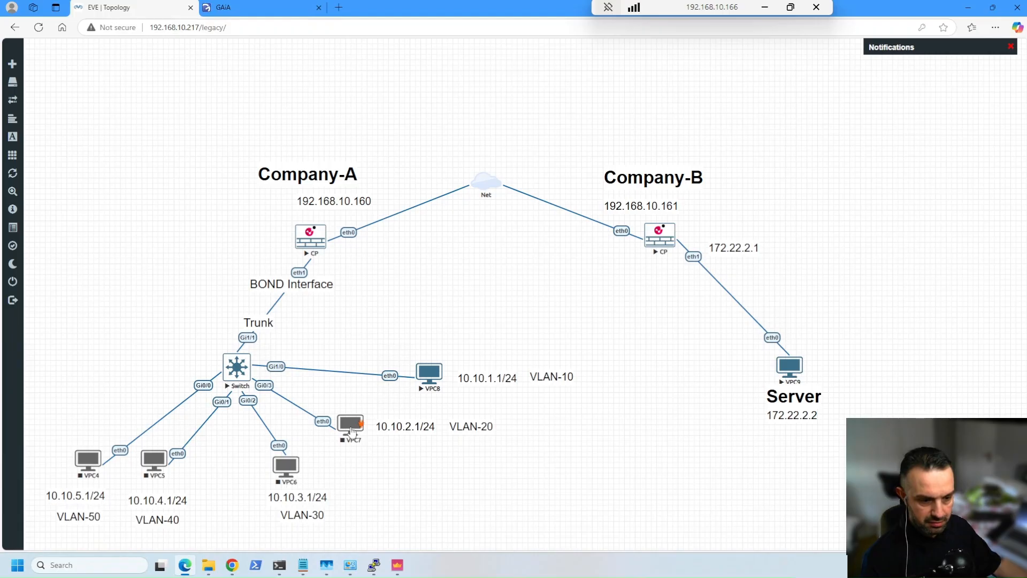
{"action": "right_click", "coordinate": [350, 428]}
{"action": "left_click", "coordinate": [380, 419]}
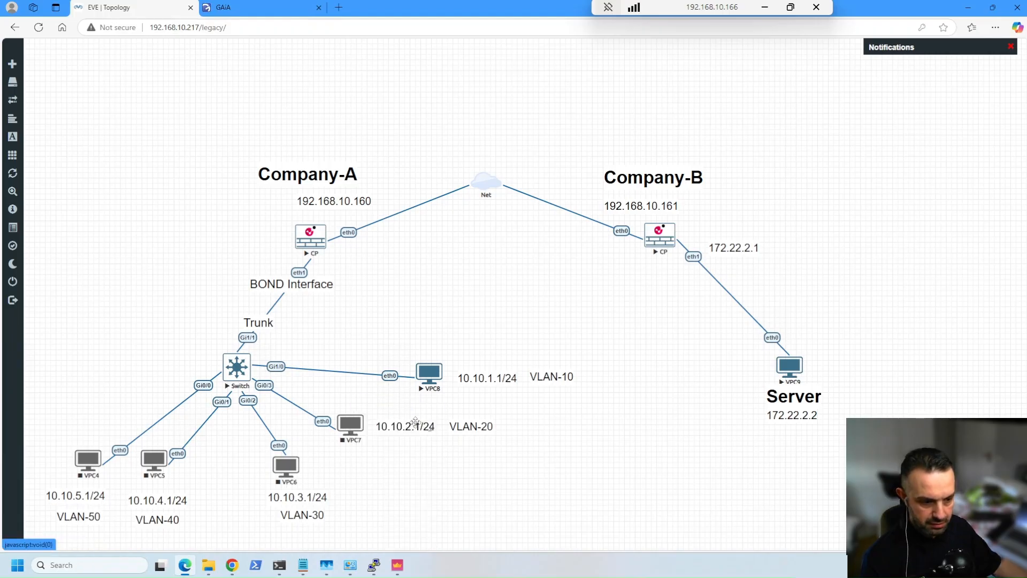
{"action": "right_click", "coordinate": [282, 468]}
{"action": "left_click", "coordinate": [312, 419]}
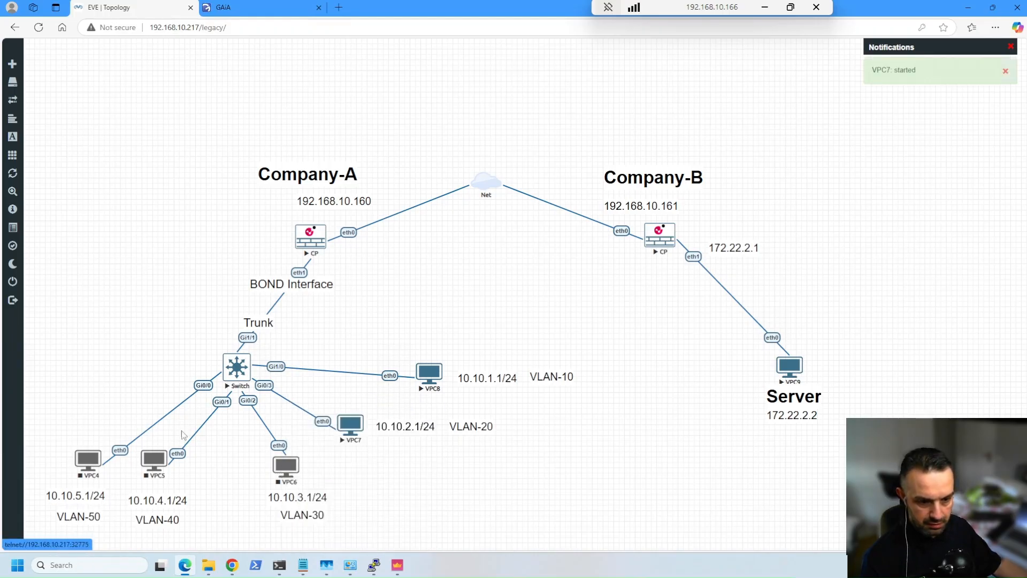
{"action": "right_click", "coordinate": [150, 463]}
{"action": "left_click", "coordinate": [160, 423]}
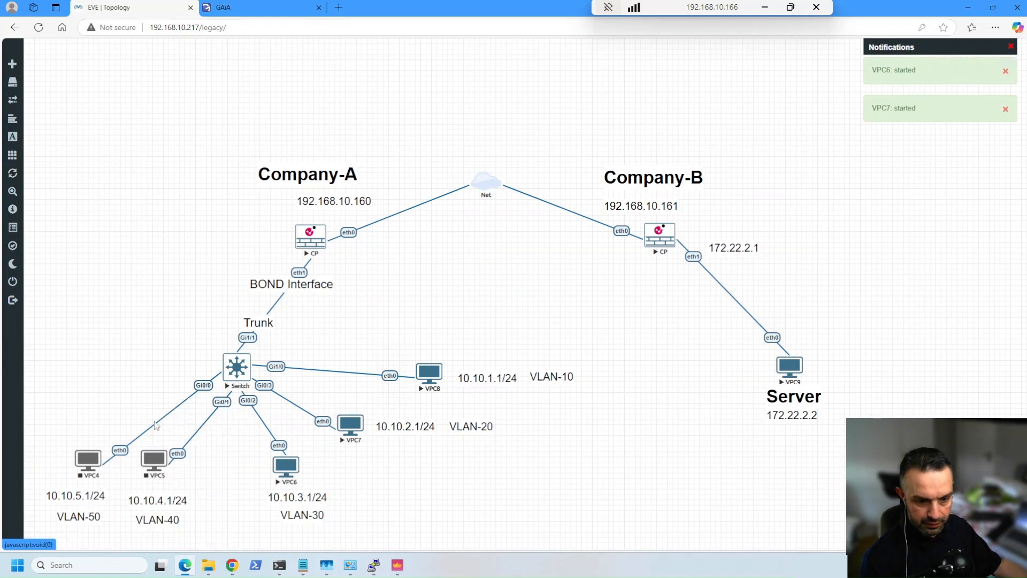
{"action": "right_click", "coordinate": [88, 464]}
{"action": "left_click", "coordinate": [119, 420]}
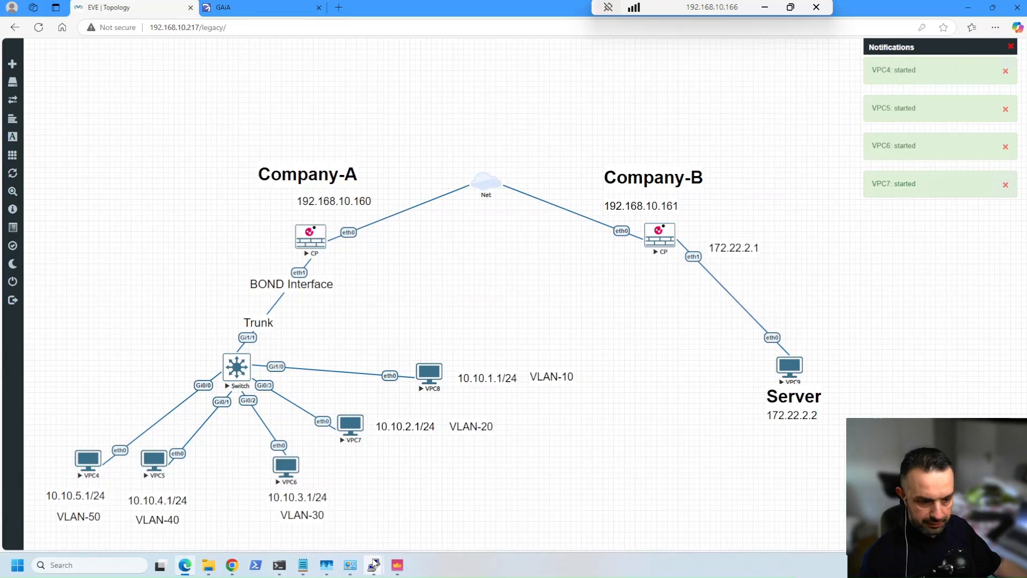
Step: Close the open PuTTY sessions of VPC9 and VPC8
{"action": "mouse_move", "coordinate": [372, 565]}
{"action": "left_click", "coordinate": [434, 516]}
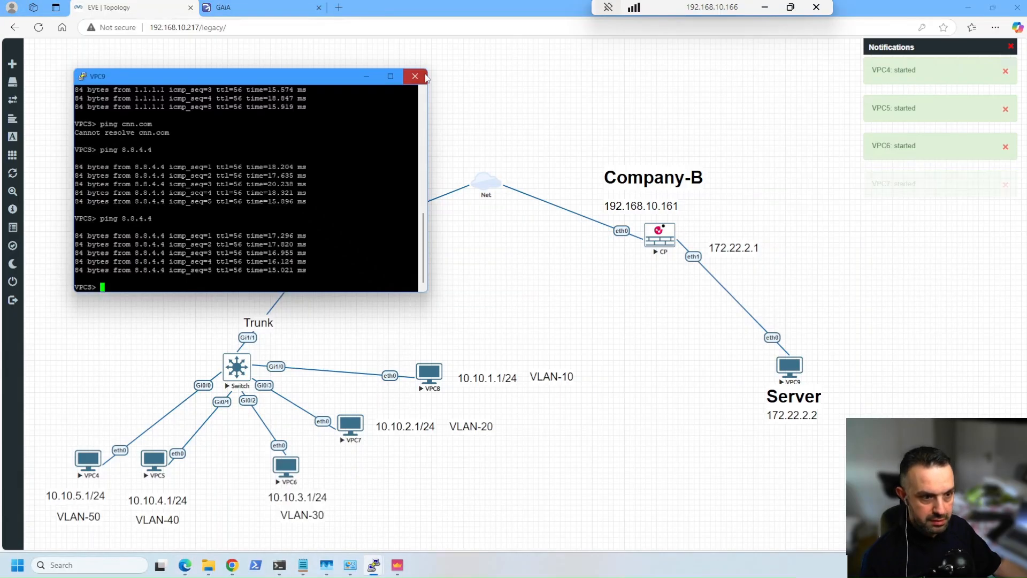
{"action": "left_click", "coordinate": [415, 76]}
{"action": "left_click", "coordinate": [532, 318]}
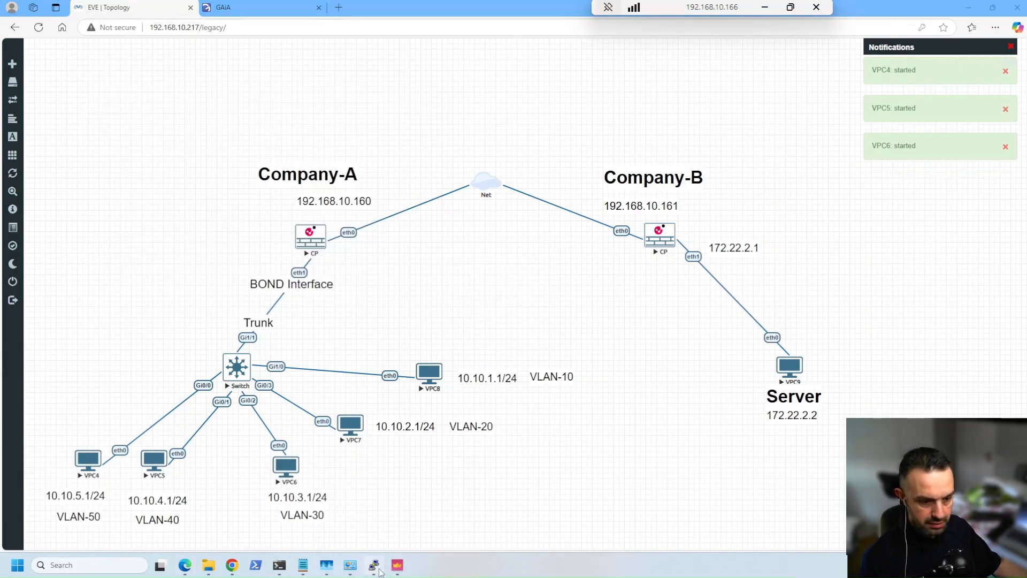
{"action": "left_click", "coordinate": [378, 569]}
{"action": "left_click", "coordinate": [402, 63]}
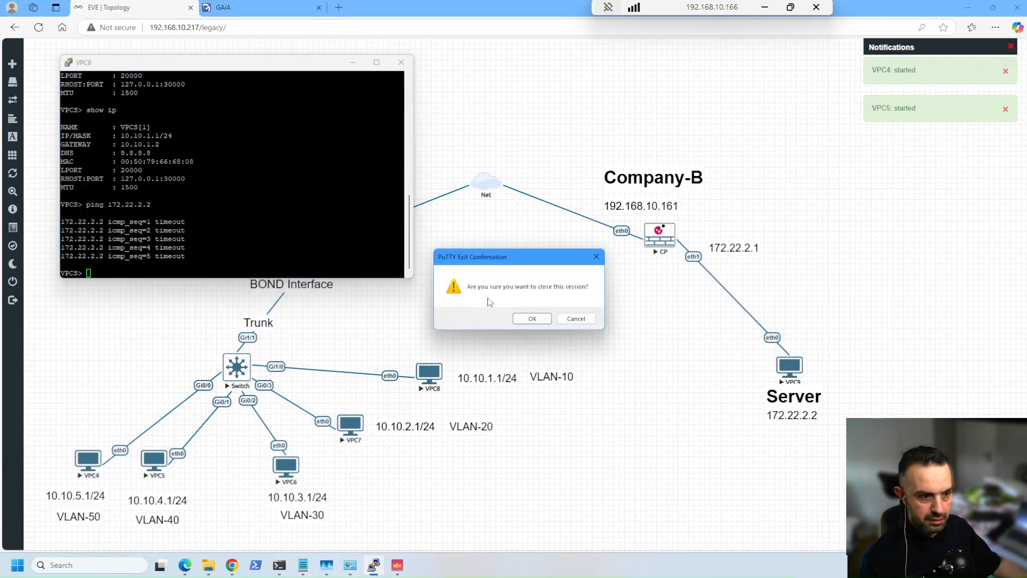
{"action": "left_click", "coordinate": [531, 321]}
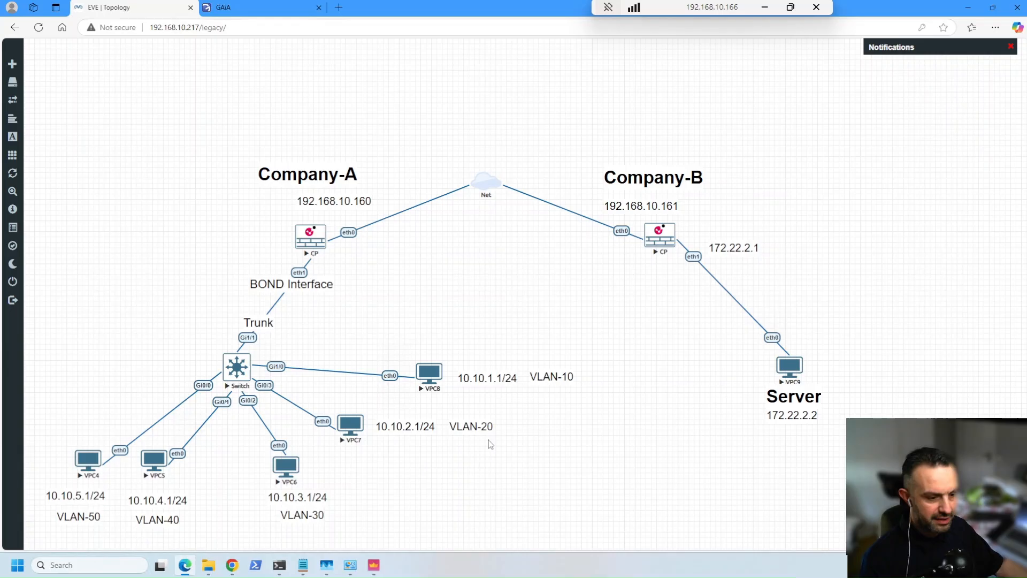
Step: Open VPC7's console in PuTTY from the topology and display its IP configuration with show ip
{"action": "left_click", "coordinate": [352, 426]}
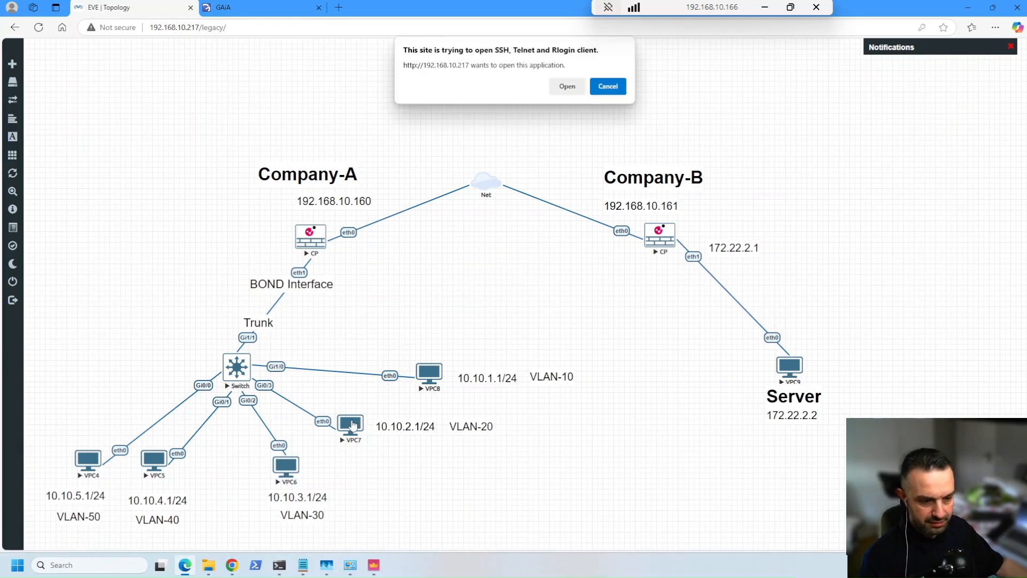
{"action": "left_click", "coordinate": [565, 86]}
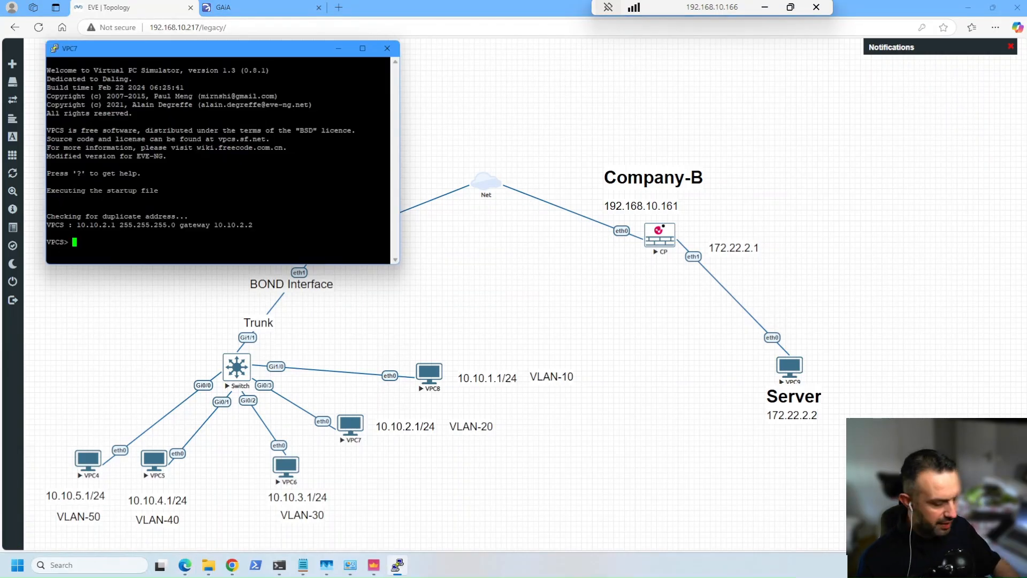
{"action": "type", "text": "ping"}
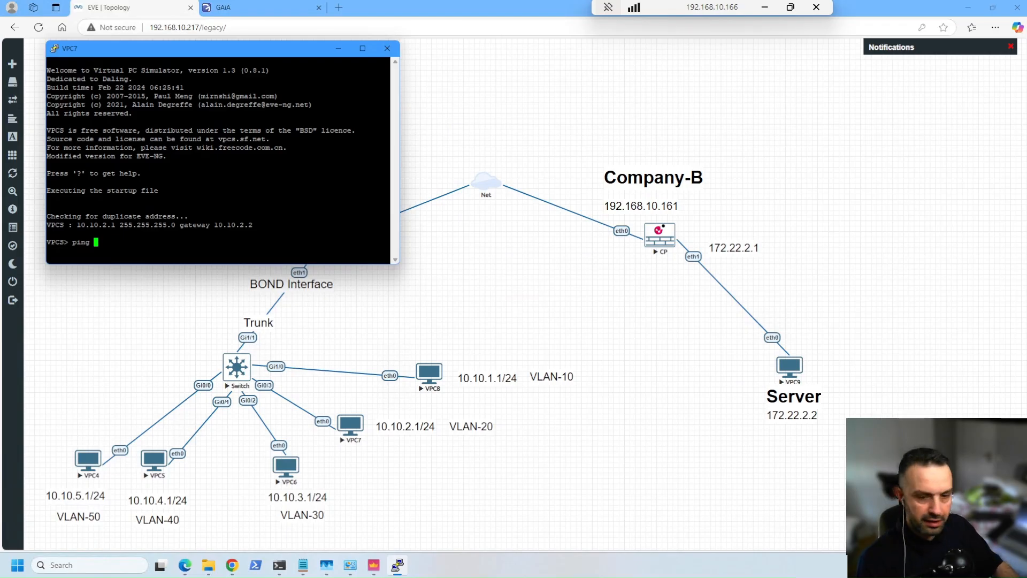
{"action": "key", "text": "BackSpace"}
{"action": "key", "text": "BackSpace"}
{"action": "key", "text": "BackSpace"}
{"action": "key", "text": "BackSpace"}
{"action": "key", "text": "BackSpace"}
{"action": "type", "text": "show ip"}
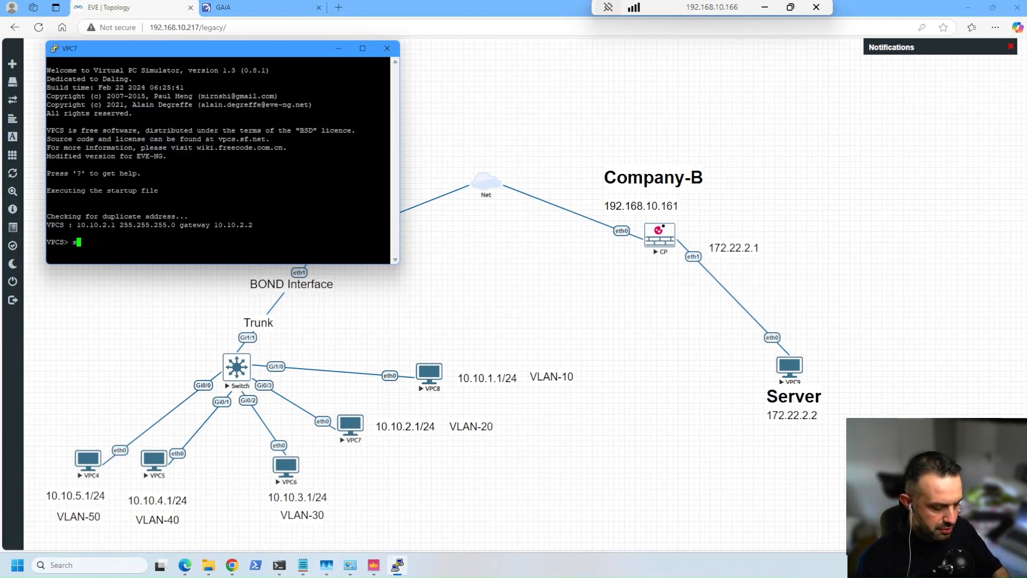
{"action": "key", "text": "Return"}
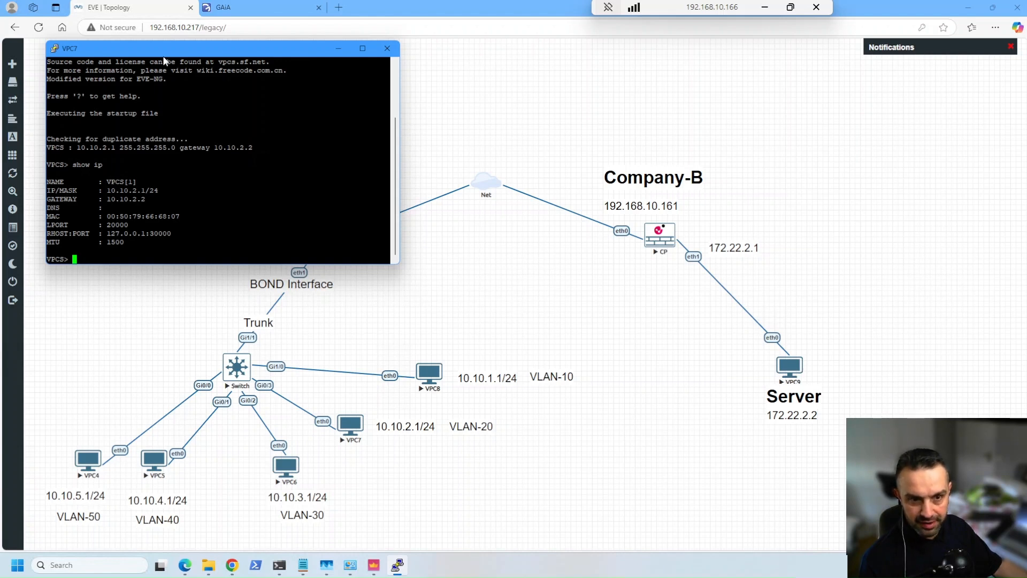
{"action": "left_click_drag", "start_coordinate": [164, 54], "coordinate": [552, 154]}
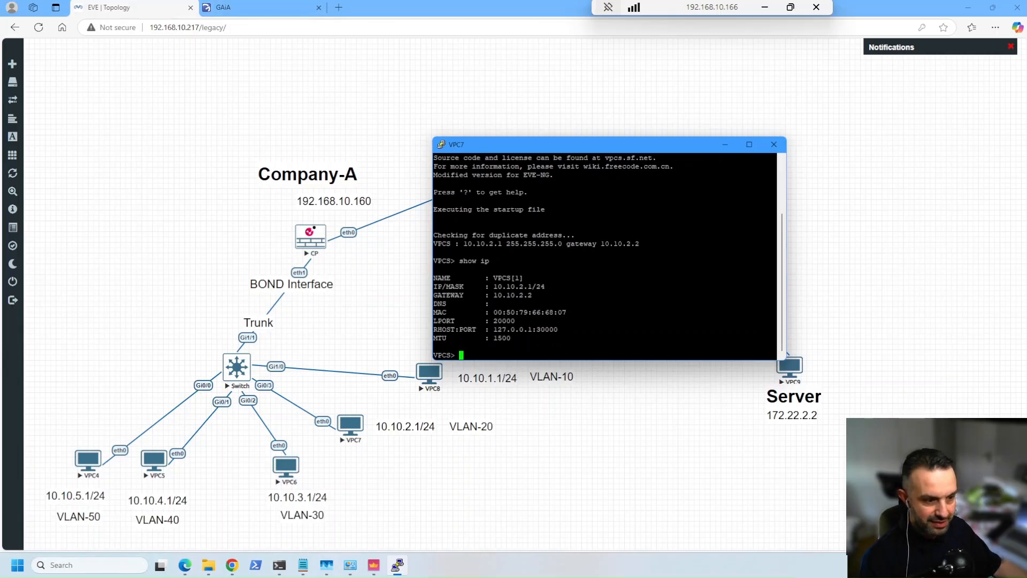
Step: Check the VLAN interface addresses in the GAiA portal, then ping the gateway address 10.10.2.2 from the VPC7 console
{"action": "left_click", "coordinate": [286, 7]}
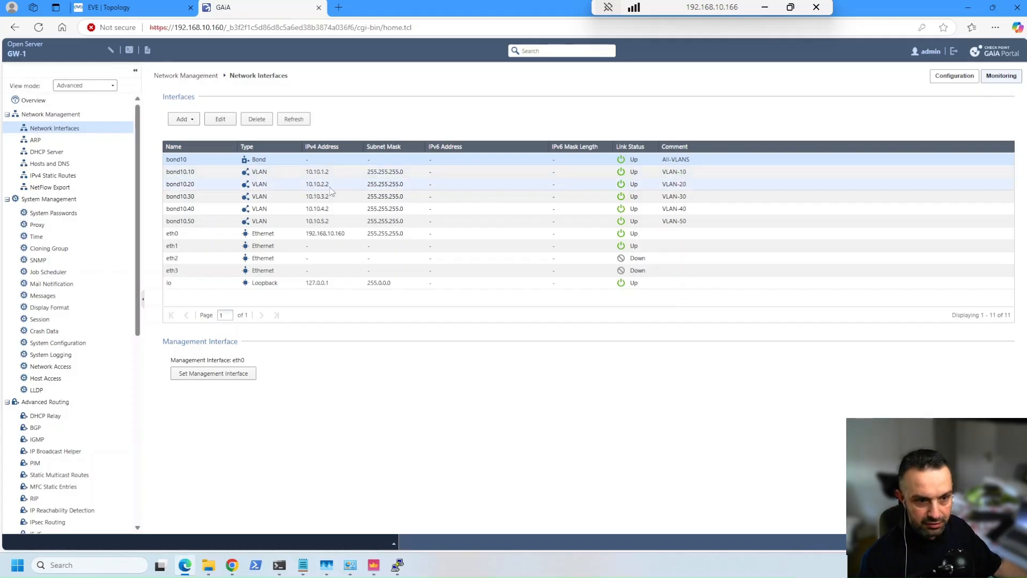
{"action": "left_click", "coordinate": [107, 8]}
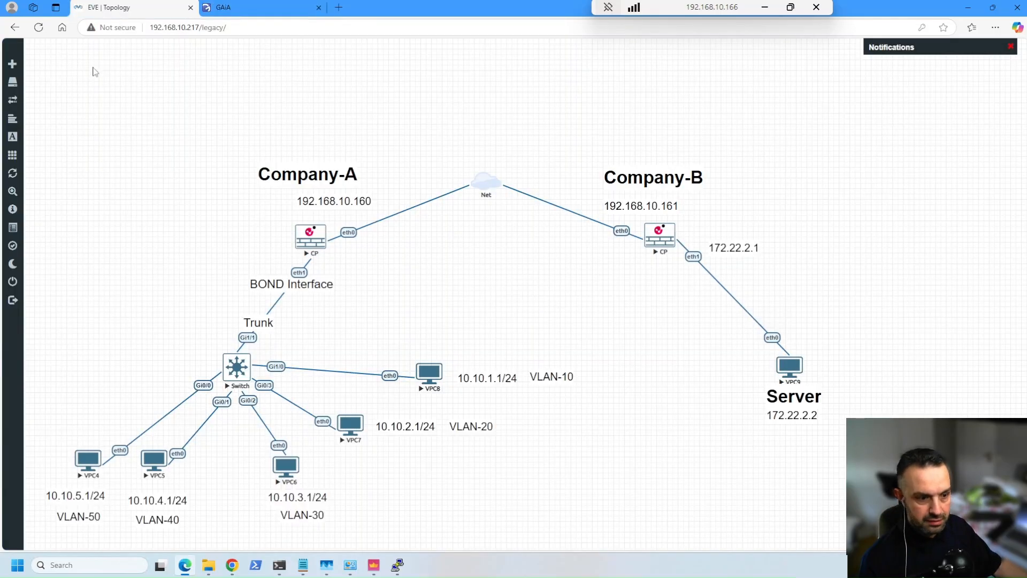
{"action": "left_click", "coordinate": [396, 566]}
{"action": "type", "text": "p"}
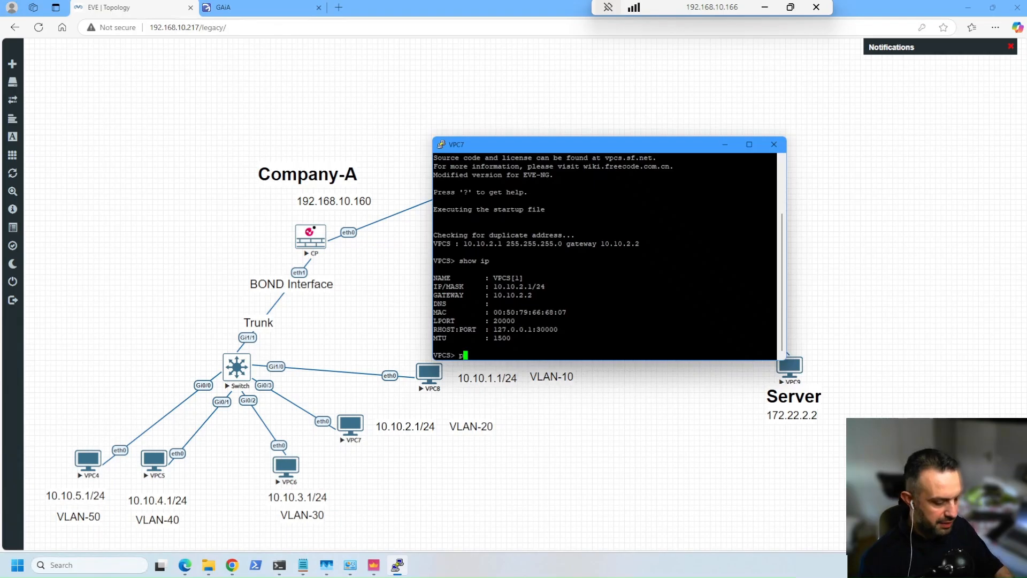
{"action": "type", "text": "ing 10"}
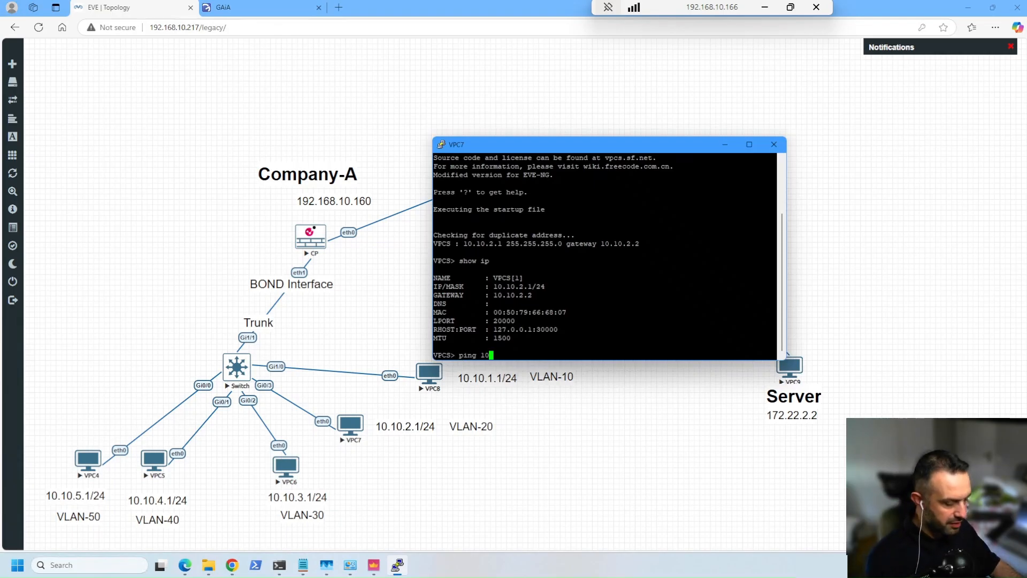
{"action": "type", "text": ".10."}
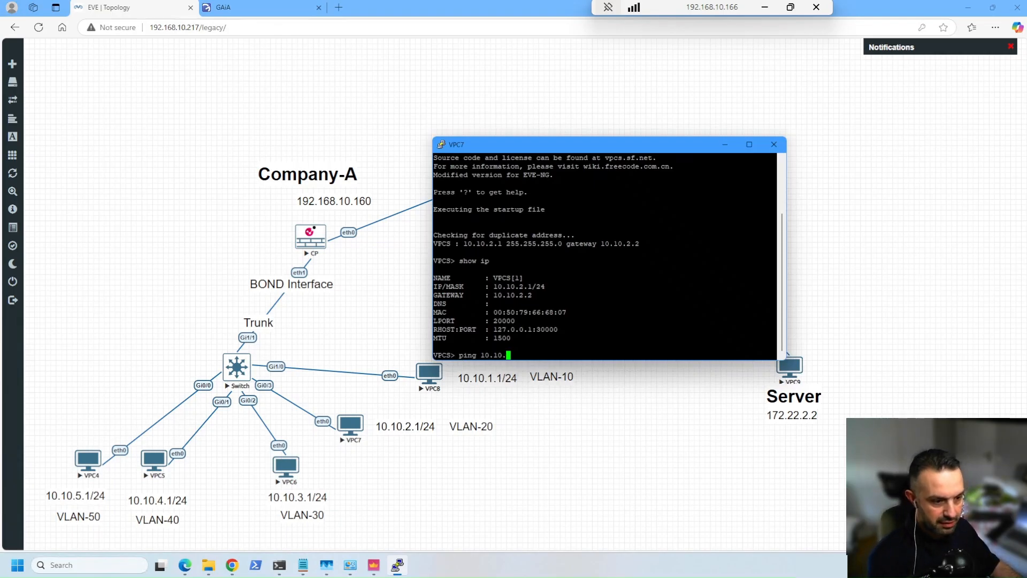
{"action": "type", "text": "2.2"}
{"action": "key", "text": "Return"}
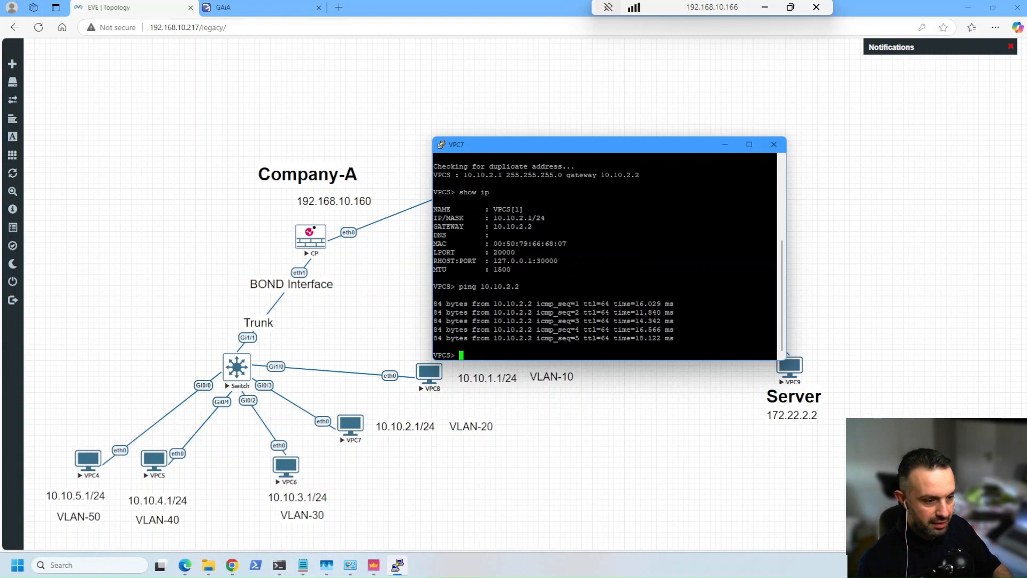
Step: Test internet connectivity from VPC7 by pinging 8.8.8.8
{"action": "type", "text": "ping "}
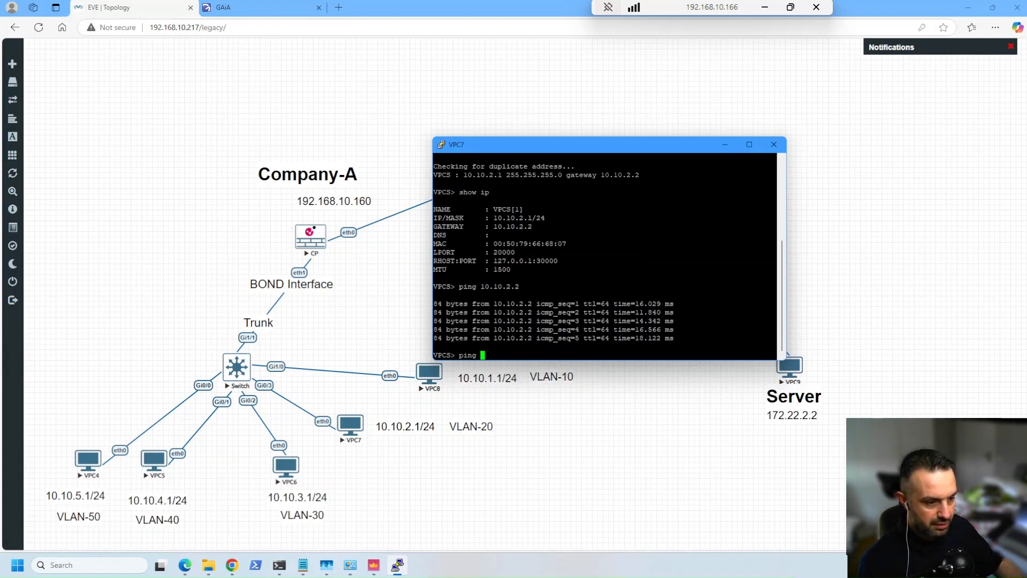
{"action": "type", "text": "8.8.8.8"}
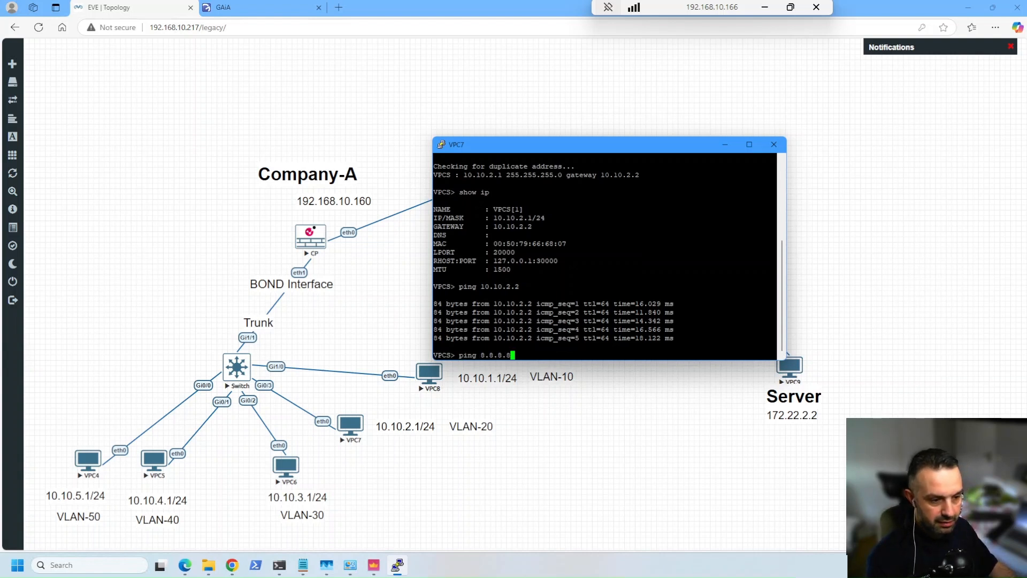
{"action": "key", "text": "Return"}
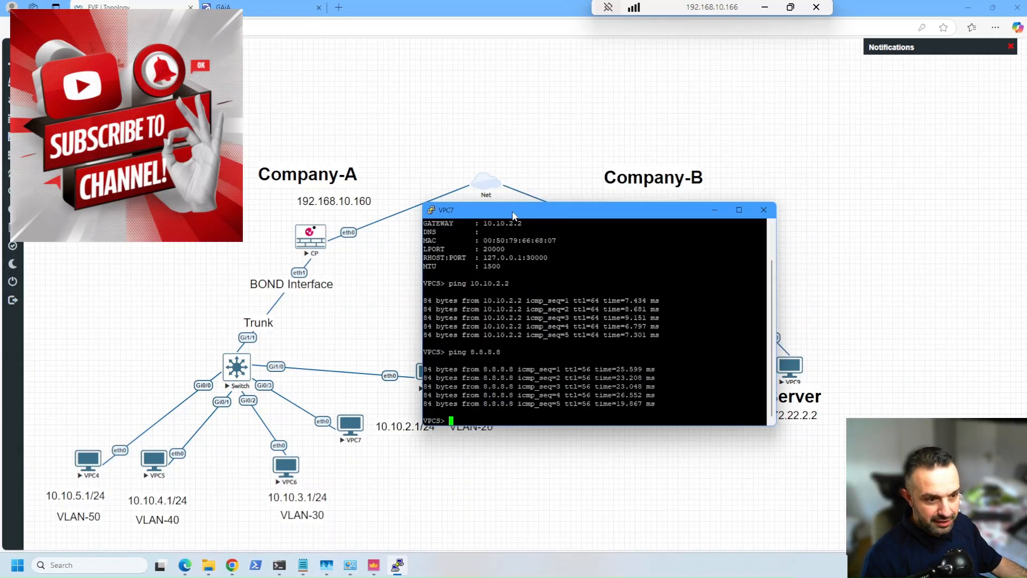
Step: In SmartConsole, add a GW-20-Policy access rule above the Cleanup rule with source NAT_IP and destination External_server_172.22.2.2
{"action": "left_click", "coordinate": [374, 564]}
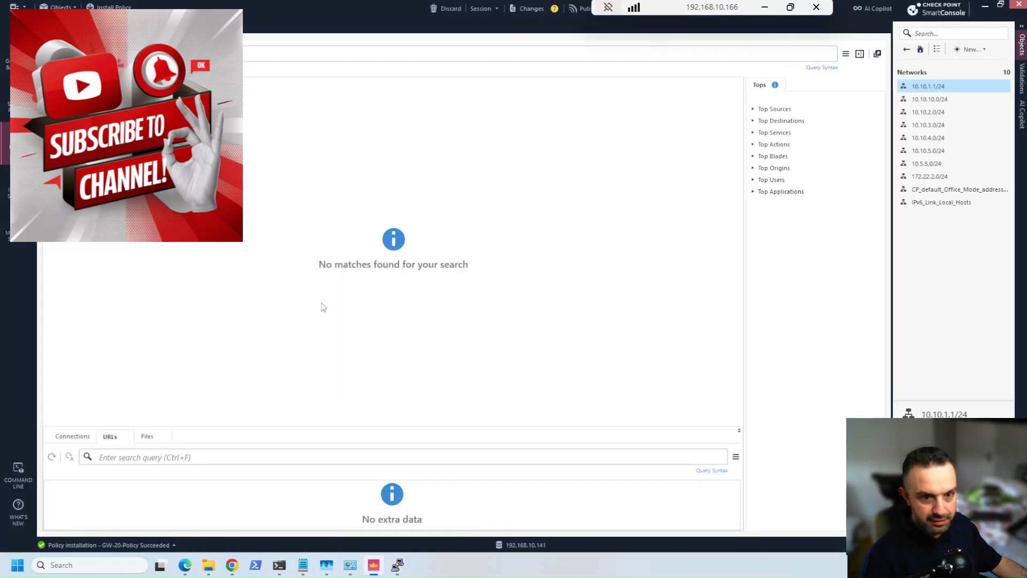
{"action": "left_click", "coordinate": [19, 100]}
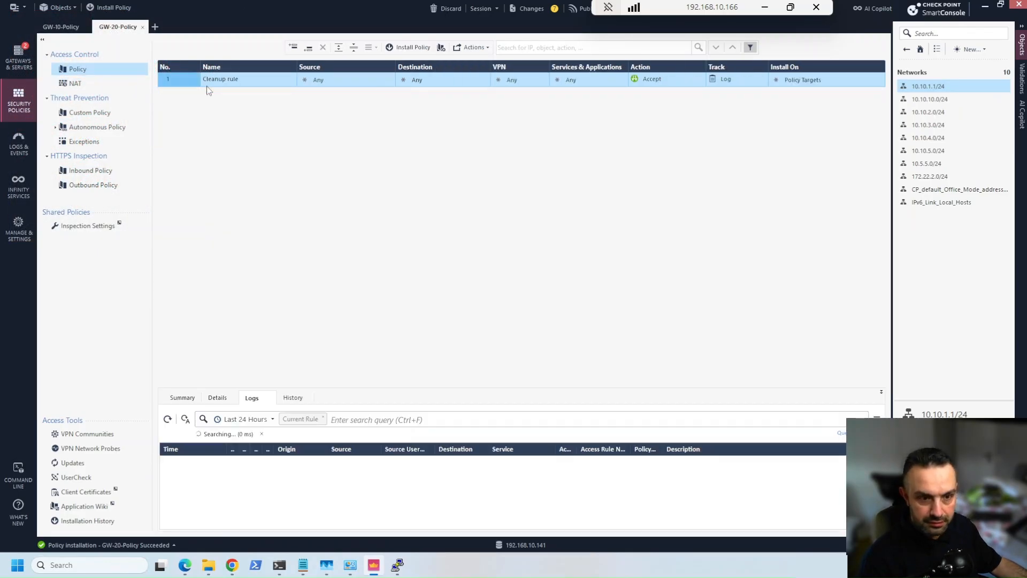
{"action": "right_click", "coordinate": [187, 76]}
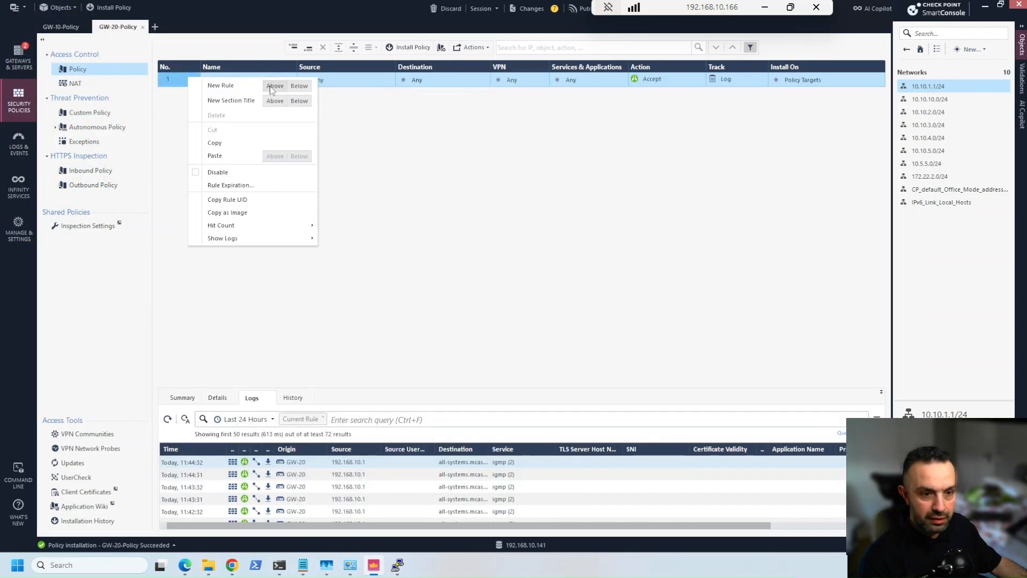
{"action": "left_click", "coordinate": [361, 188]}
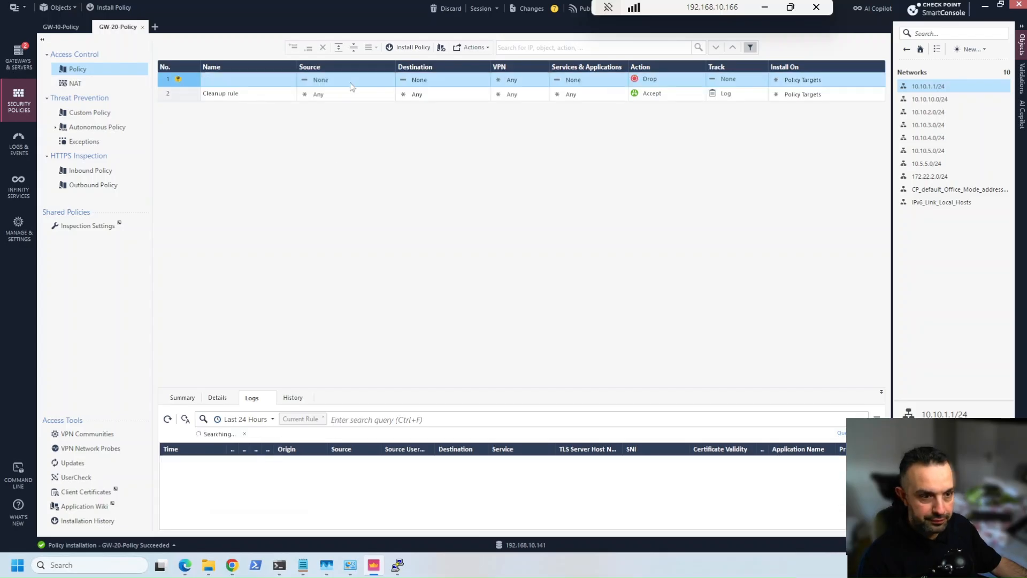
{"action": "left_click", "coordinate": [390, 78]}
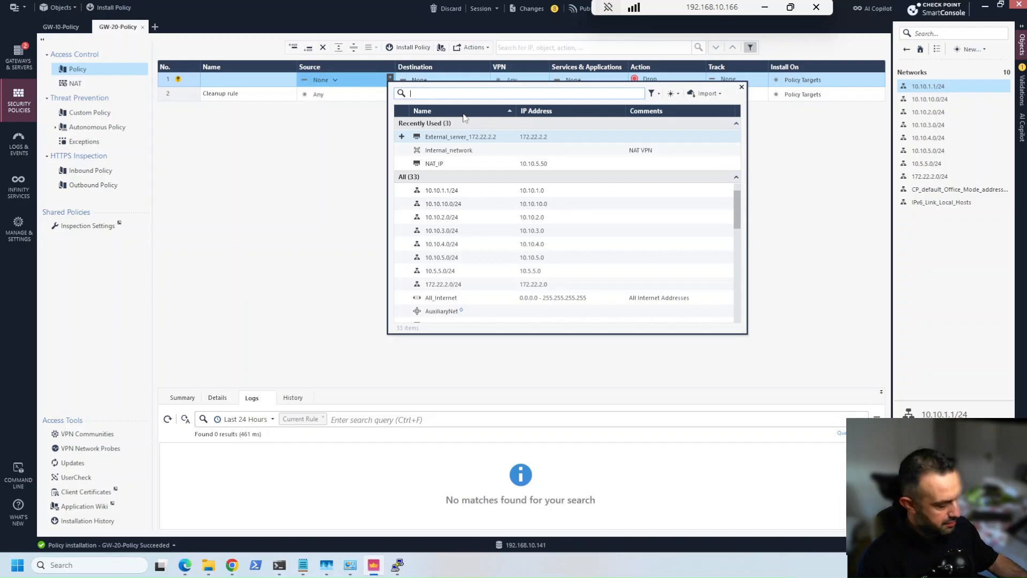
{"action": "type", "text": "10.10.5"}
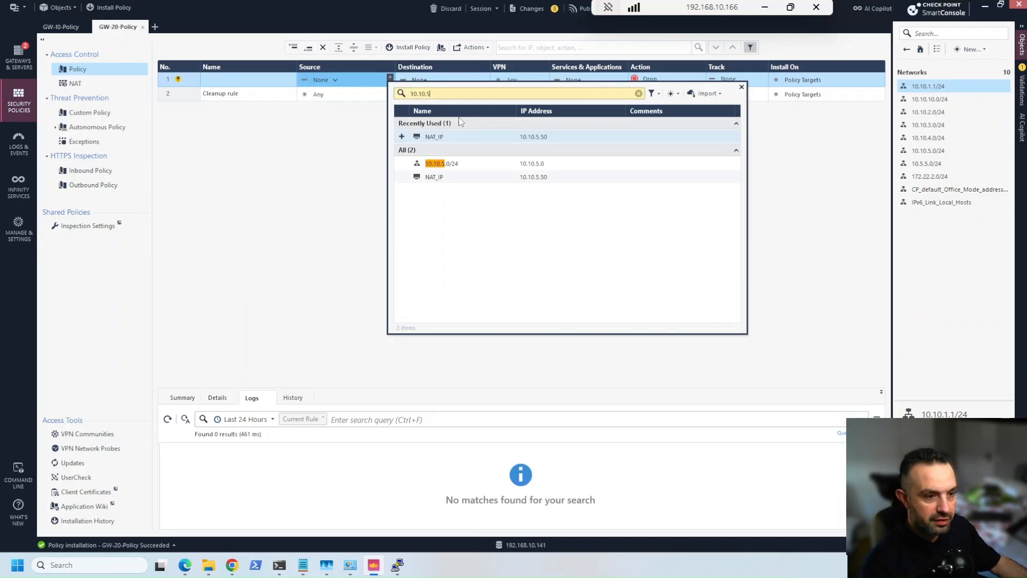
{"action": "left_click", "coordinate": [435, 139]}
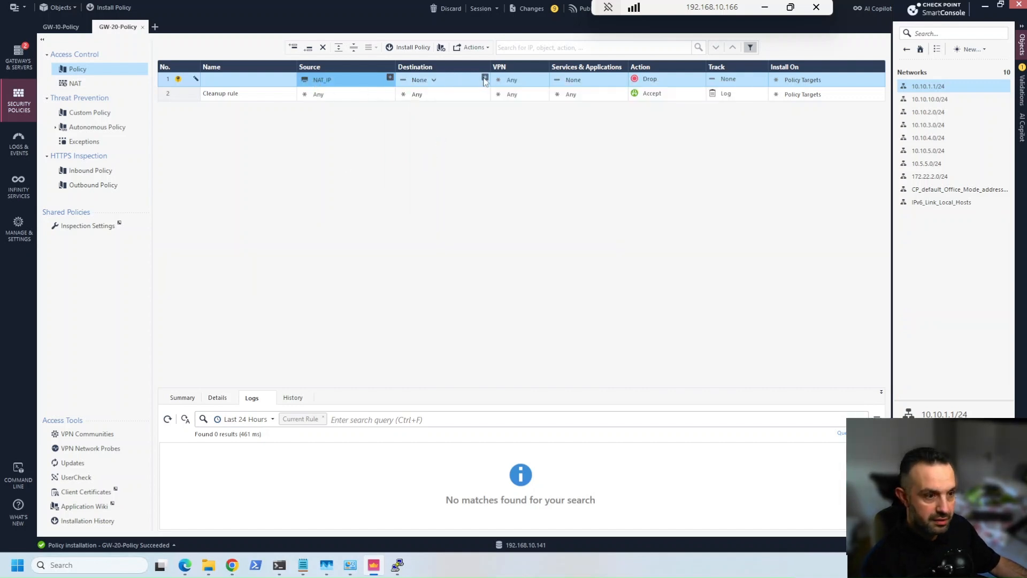
{"action": "left_click", "coordinate": [484, 79]}
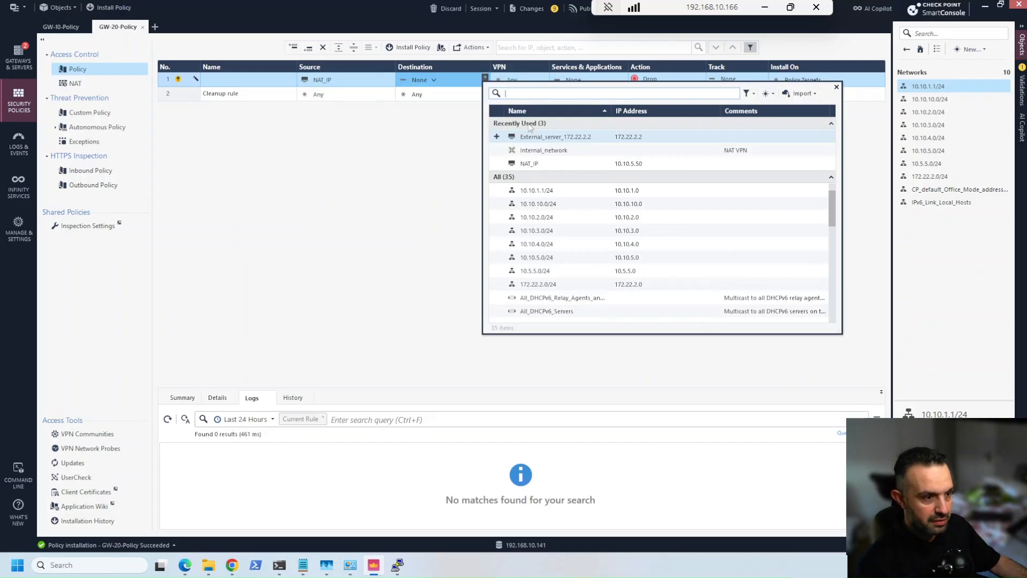
{"action": "left_click", "coordinate": [517, 137]}
Step: Limit the new GW-20-Policy rule to the NAT_Inside_VPN community and set its services to Any
{"action": "left_click", "coordinate": [519, 81]}
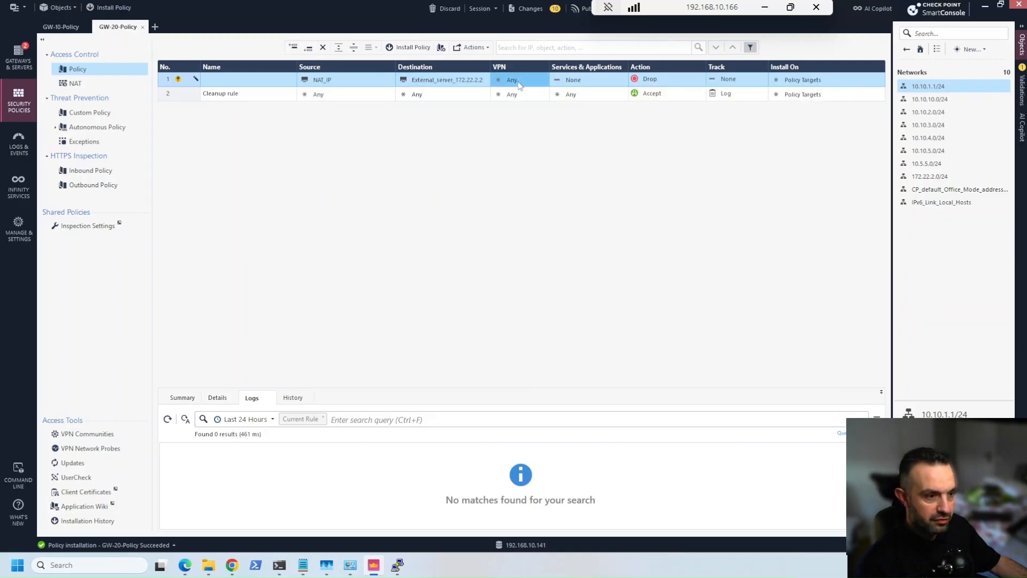
{"action": "left_click", "coordinate": [518, 80]}
{"action": "left_click", "coordinate": [550, 117]}
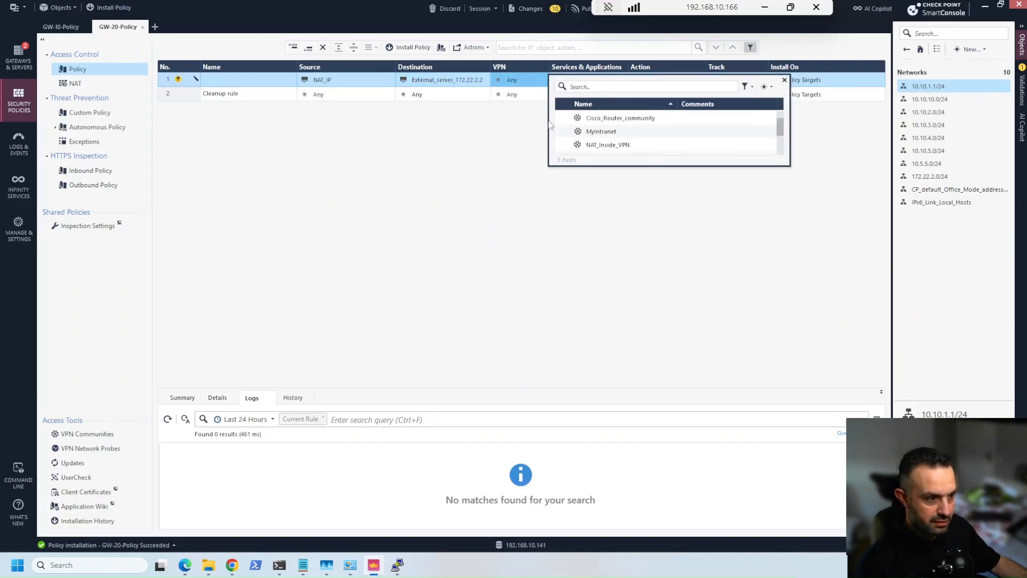
{"action": "scroll", "coordinate": [641, 139], "scroll_direction": "down", "scroll_amount": 1}
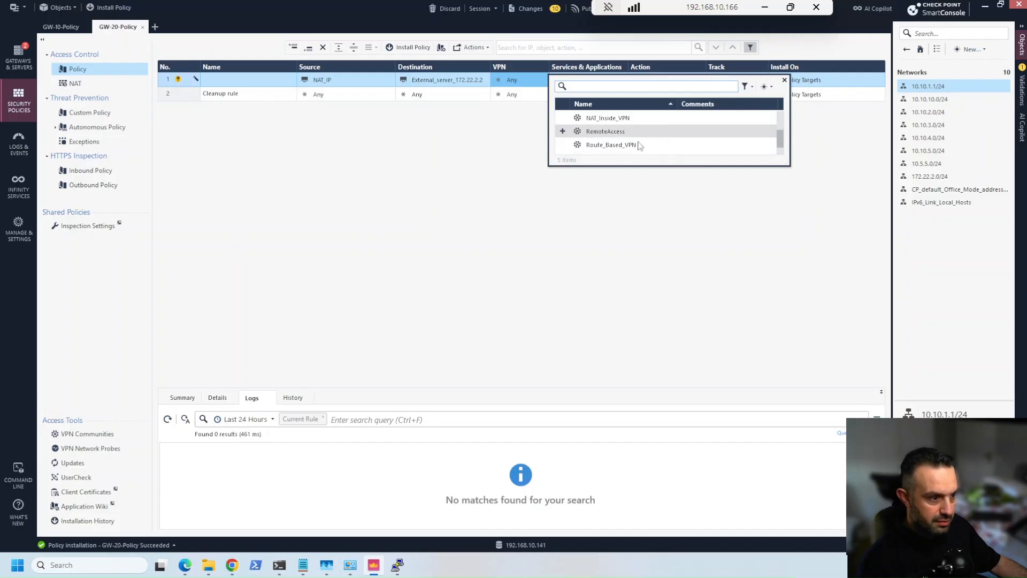
{"action": "left_click", "coordinate": [593, 118]}
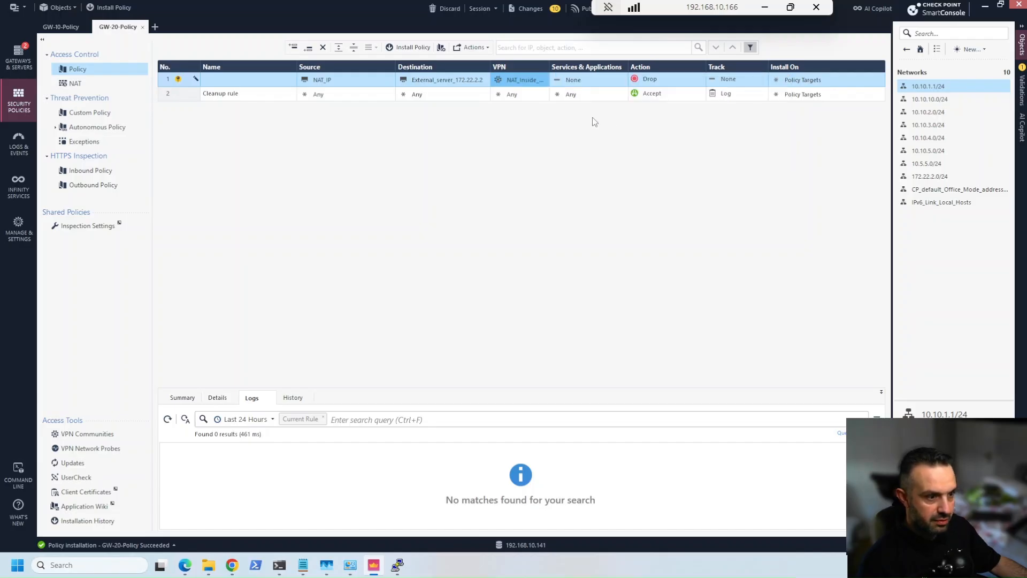
{"action": "left_click", "coordinate": [582, 81]}
{"action": "left_click", "coordinate": [588, 81]}
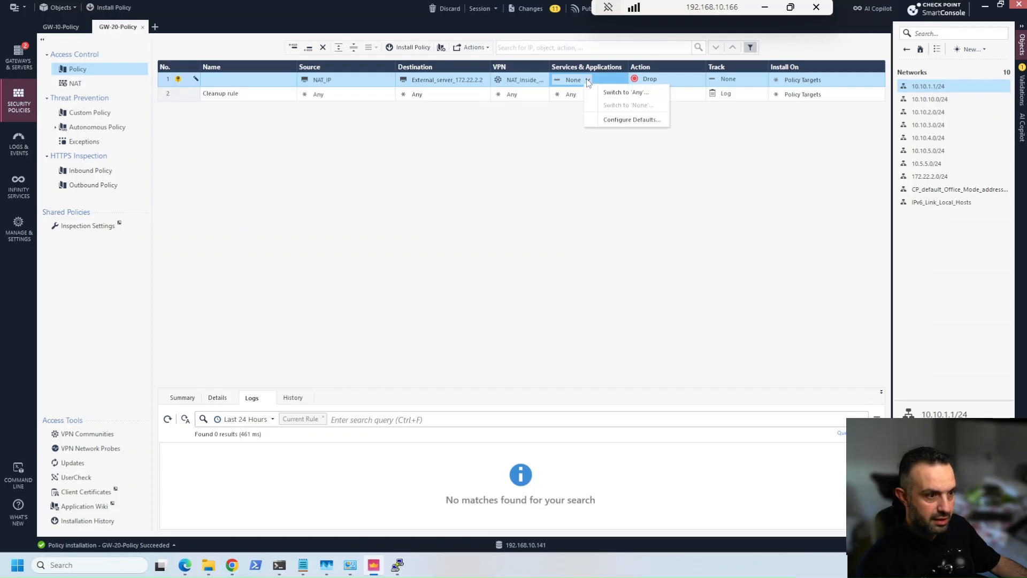
{"action": "left_click", "coordinate": [595, 92]}
Step: Set the new GW-20-Policy rule to Accept with Log tracking, and change the Cleanup rule's action to Drop
{"action": "left_click", "coordinate": [665, 80]}
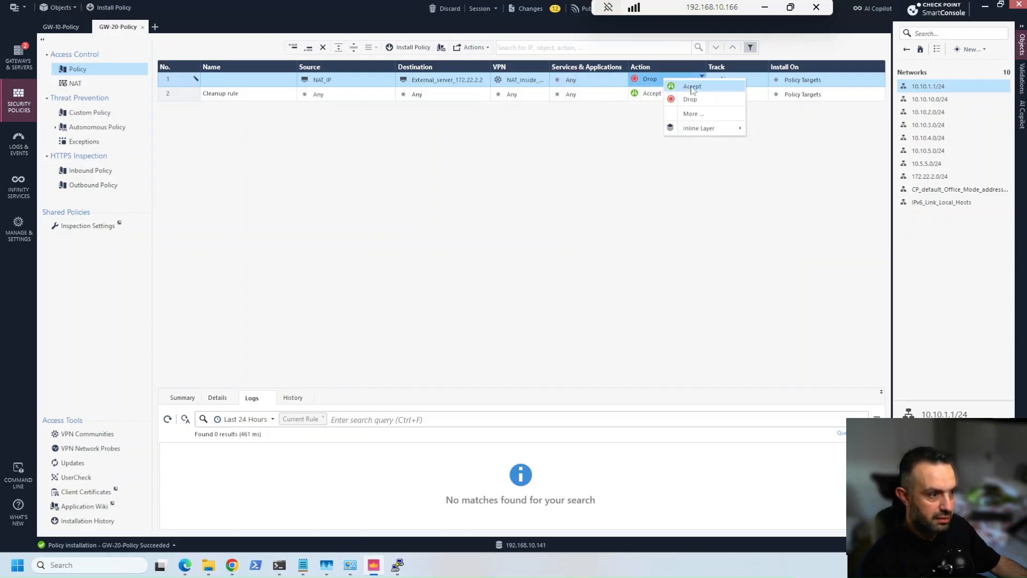
{"action": "left_click", "coordinate": [692, 90]}
{"action": "left_click", "coordinate": [736, 79]}
{"action": "left_click", "coordinate": [754, 100]}
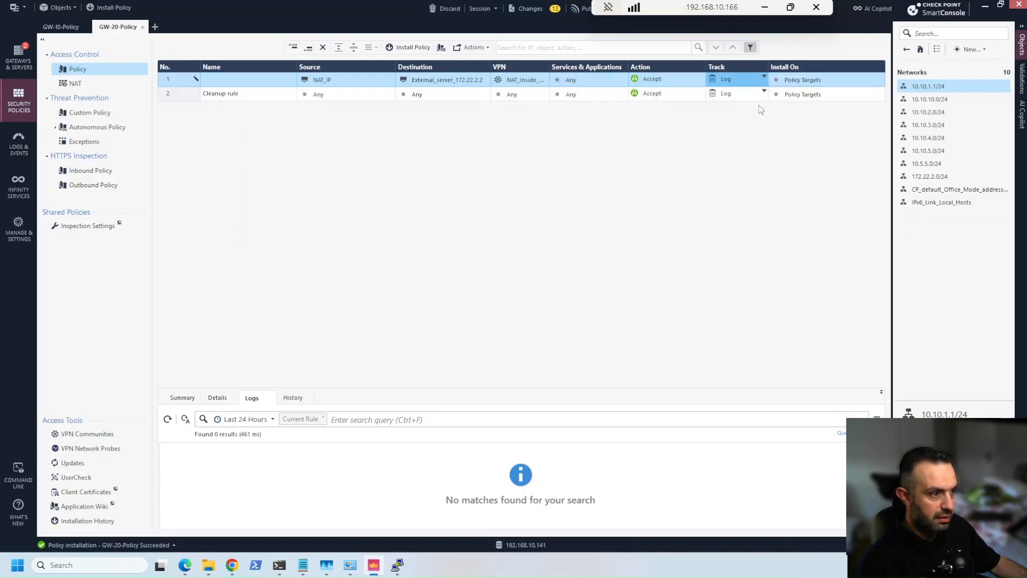
{"action": "left_click", "coordinate": [664, 94]}
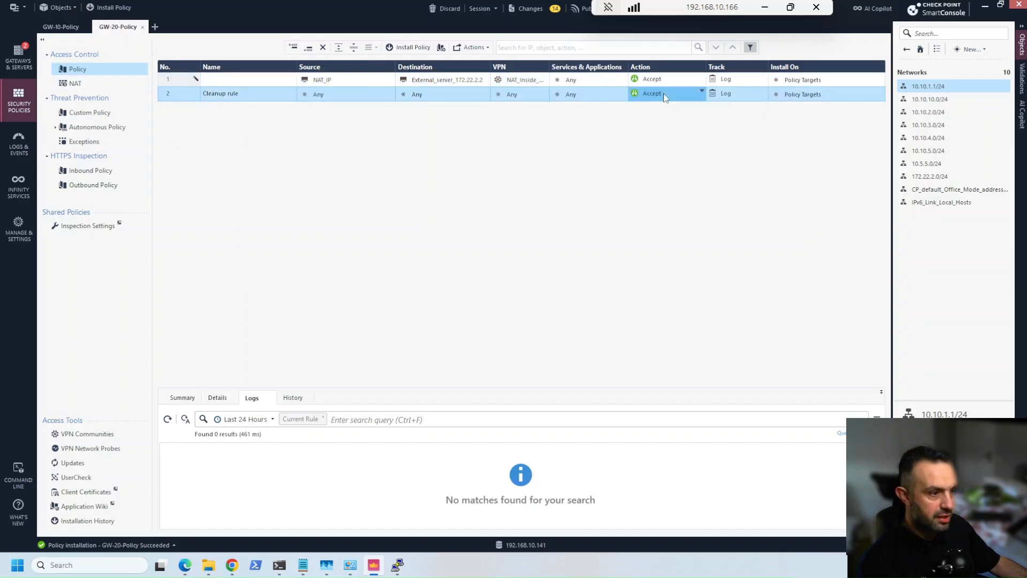
{"action": "left_click", "coordinate": [687, 115]}
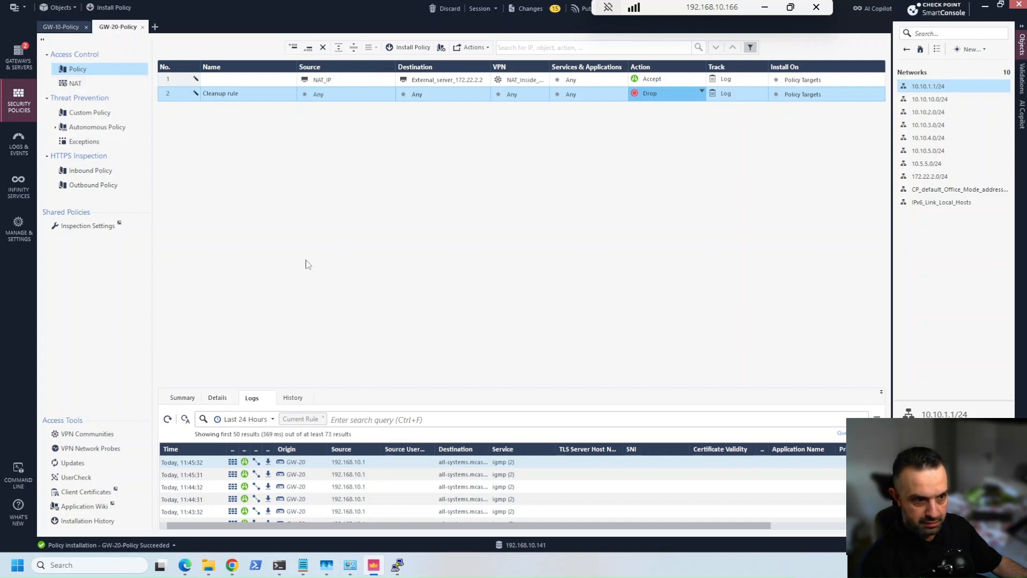
Step: In GW-10-Policy, add a rule above the Cleanup rule with source Internal_network and destination External_server_172.22.2.2
{"action": "left_click", "coordinate": [59, 26]}
{"action": "right_click", "coordinate": [187, 80]}
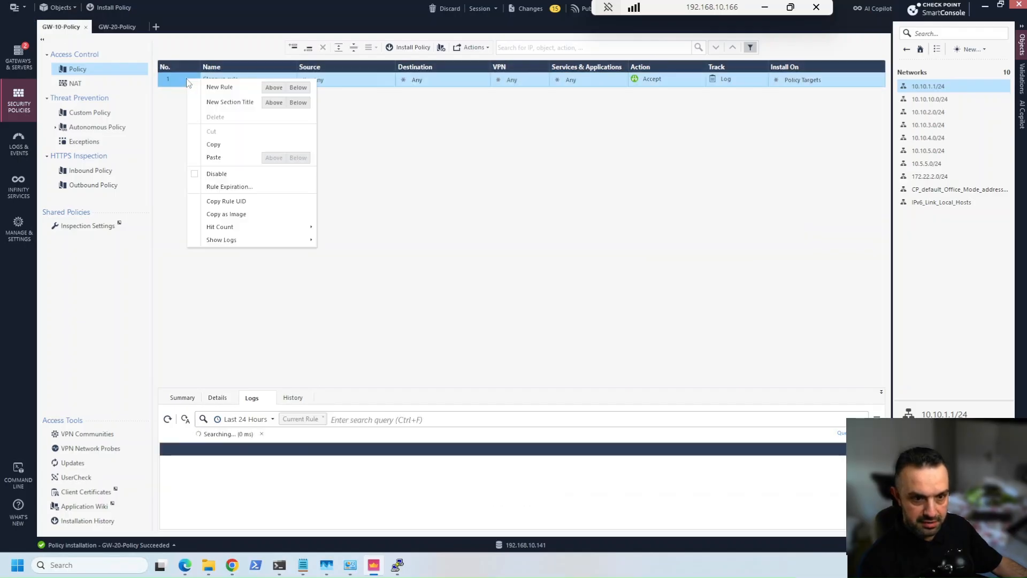
{"action": "left_click", "coordinate": [272, 88]}
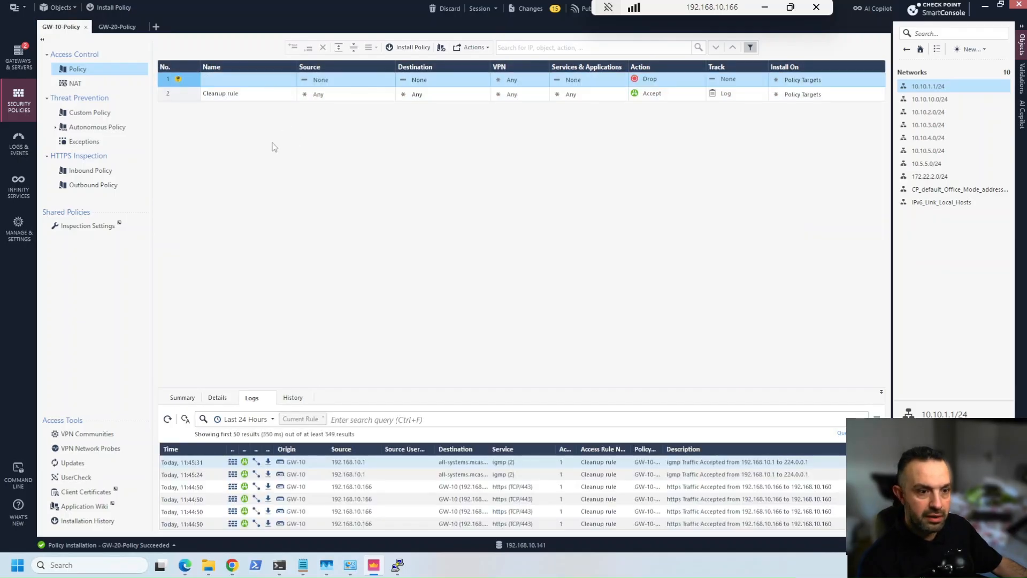
{"action": "left_click", "coordinate": [390, 78]}
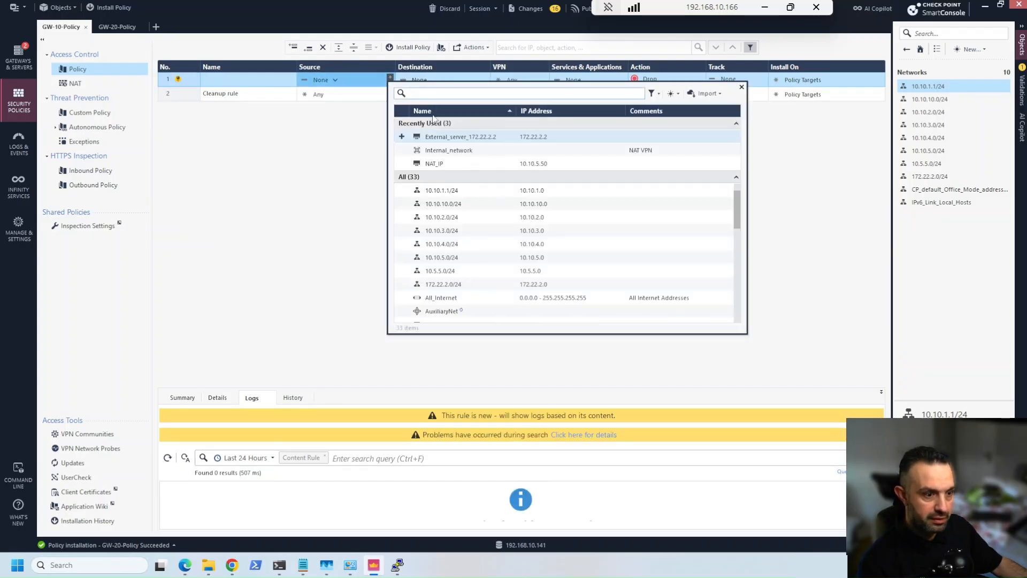
{"action": "left_click", "coordinate": [456, 150]}
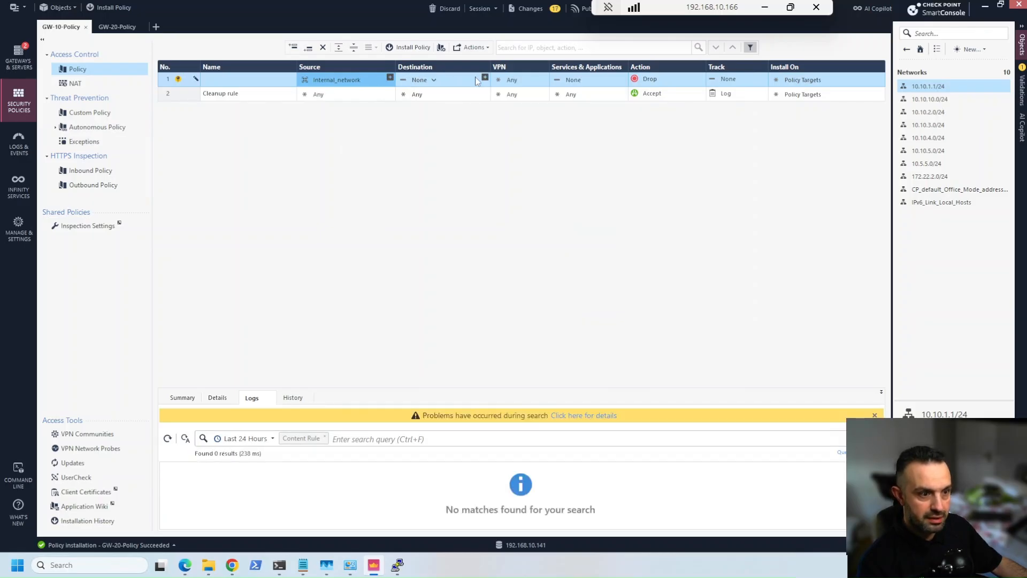
{"action": "left_click", "coordinate": [484, 79]}
{"action": "left_click", "coordinate": [485, 79]}
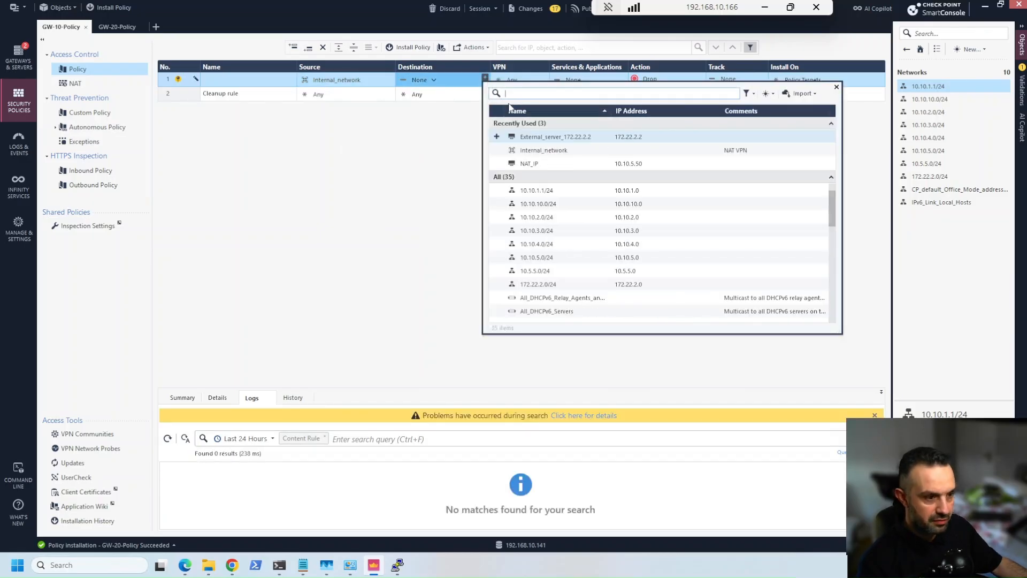
{"action": "left_click", "coordinate": [533, 138]}
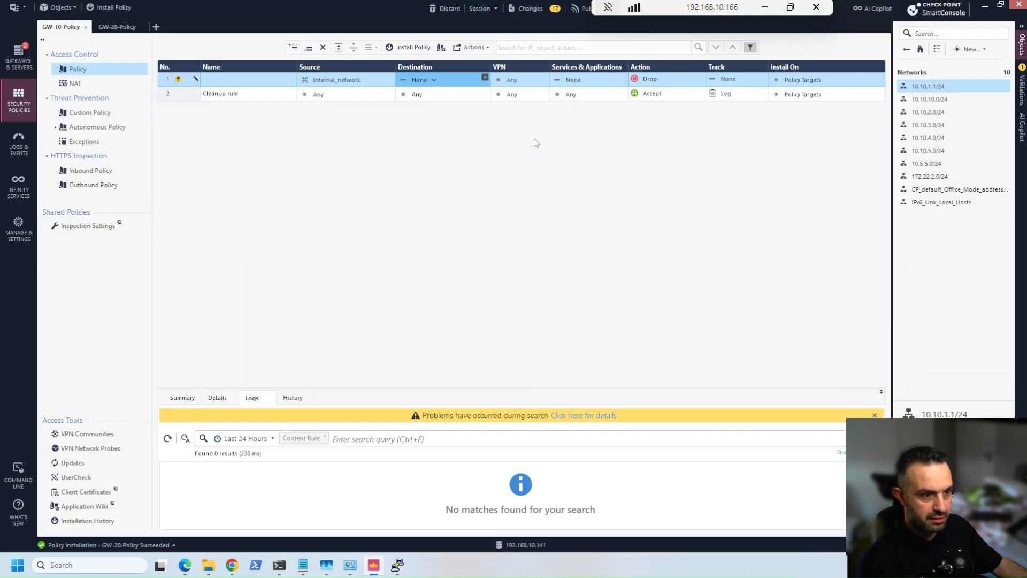
Step: Restrict the new GW-10-Policy rule to the NAT_Inside_VPN community and allow Any services
{"action": "left_click", "coordinate": [513, 79]}
{"action": "right_click", "coordinate": [511, 80]}
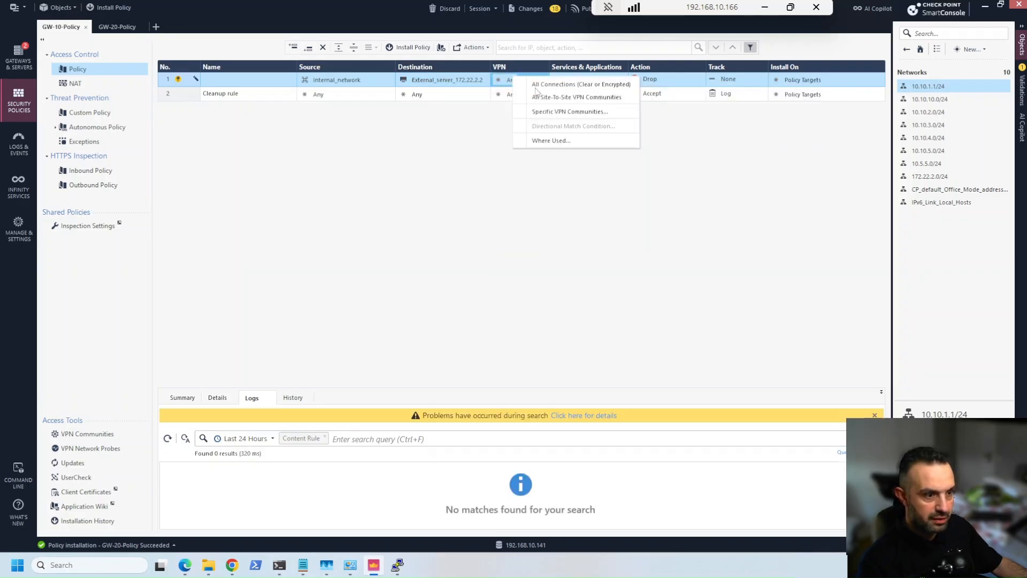
{"action": "left_click", "coordinate": [555, 112]}
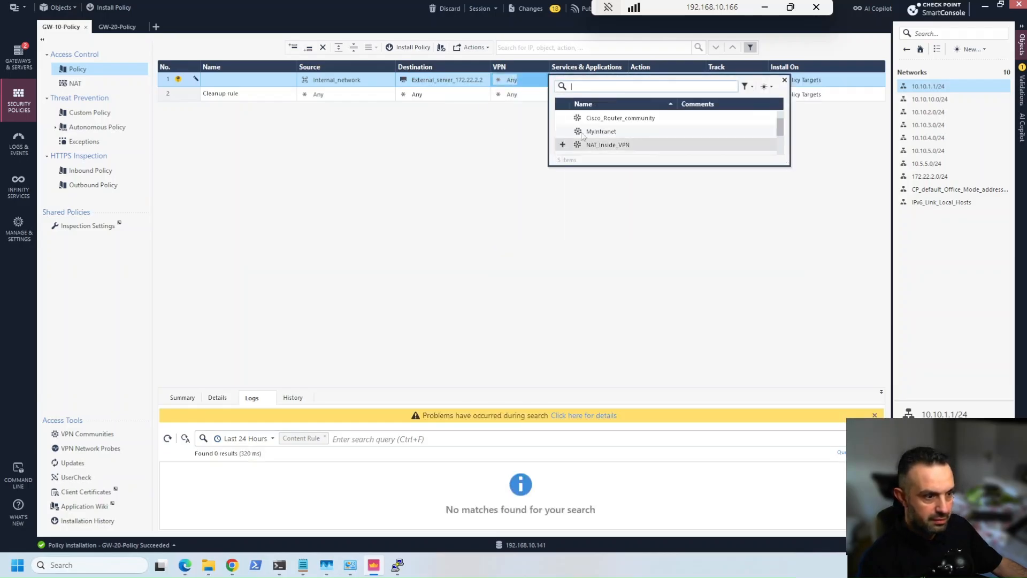
{"action": "left_click", "coordinate": [610, 144]}
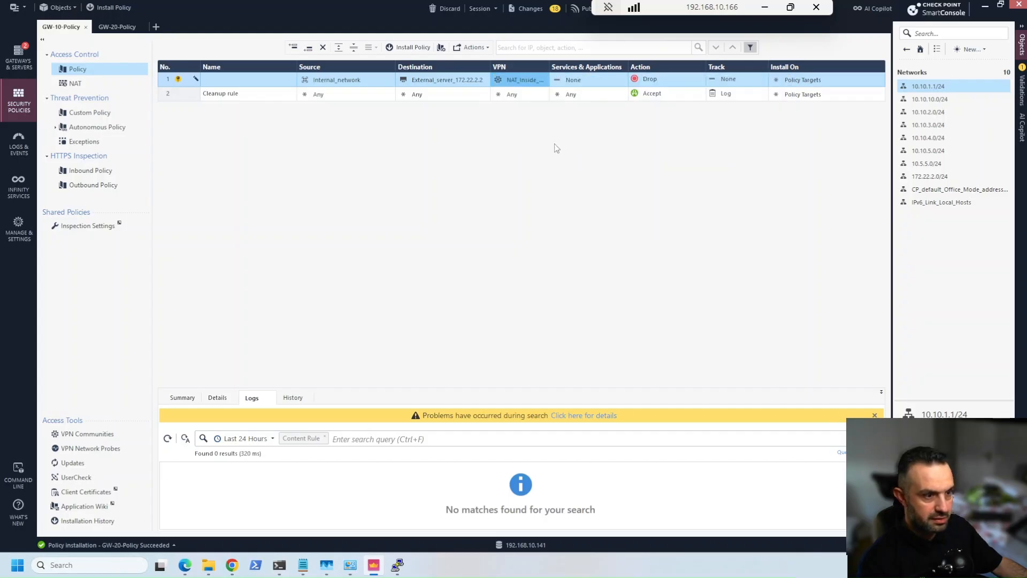
{"action": "left_click", "coordinate": [587, 79]}
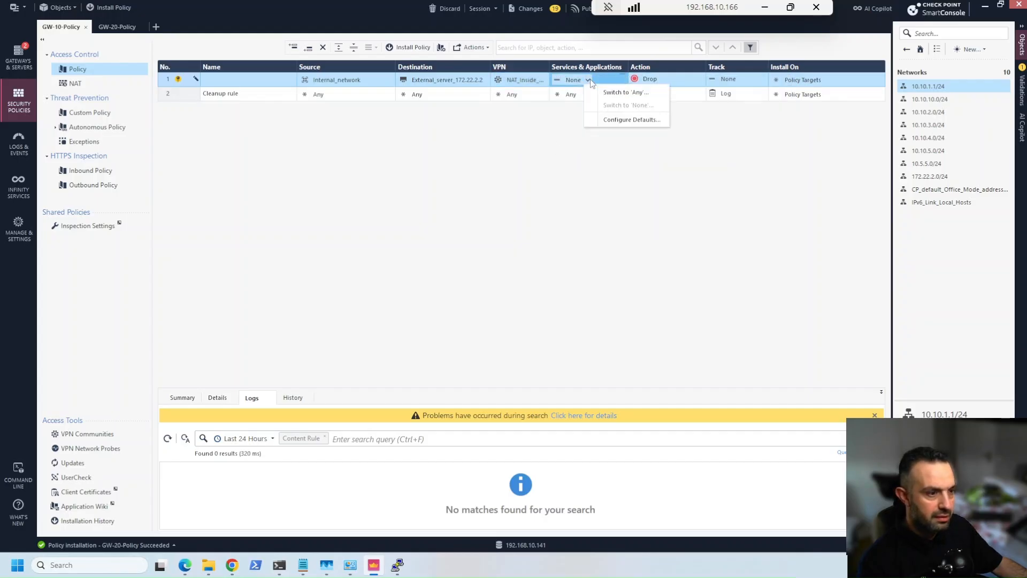
{"action": "left_click", "coordinate": [626, 92]}
Step: Set the new GW-10-Policy rule's action to Accept and its tracking to Log
{"action": "left_click", "coordinate": [658, 79]}
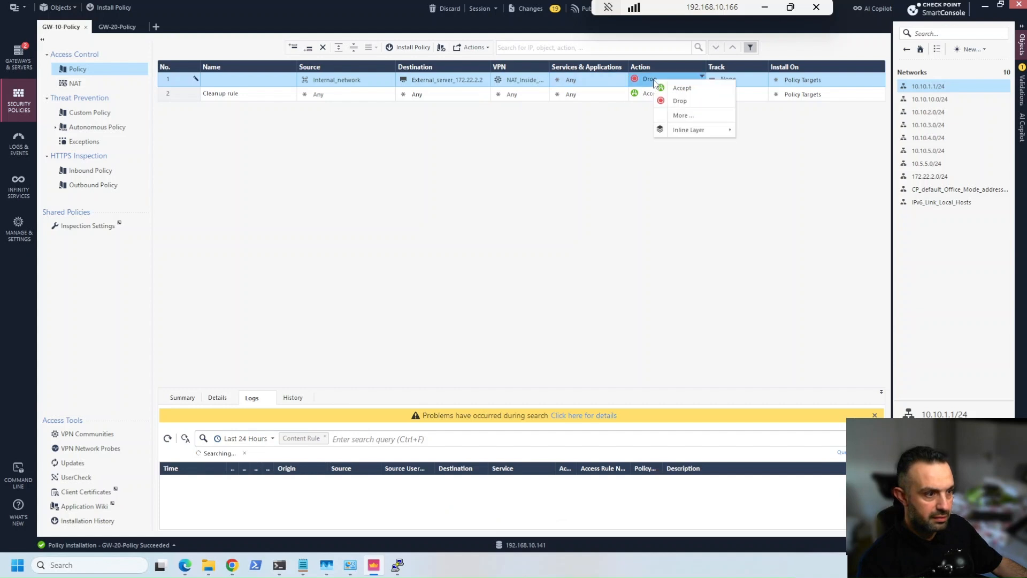
{"action": "left_click", "coordinate": [674, 90]}
{"action": "left_click", "coordinate": [730, 80]}
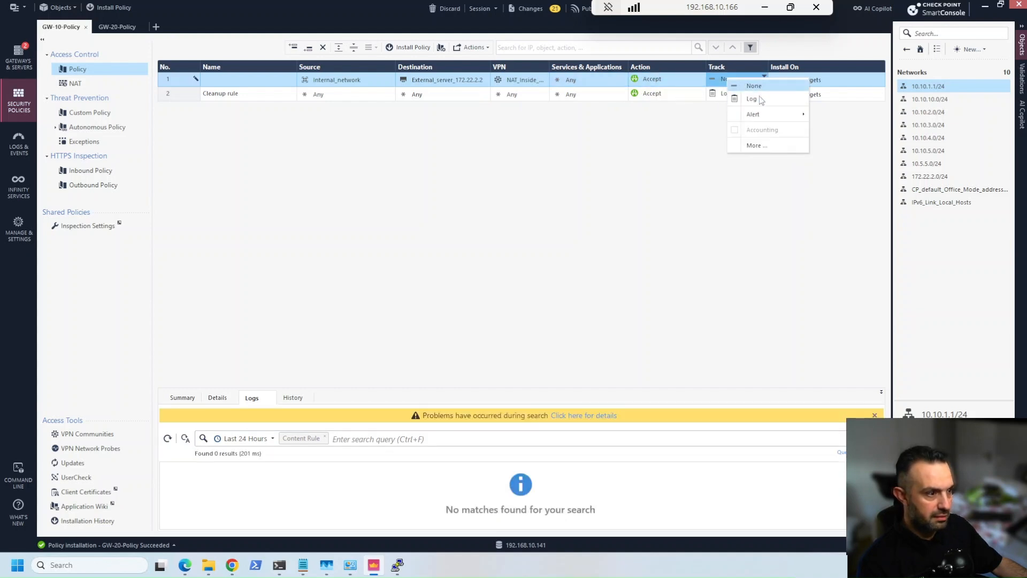
{"action": "left_click", "coordinate": [760, 99]}
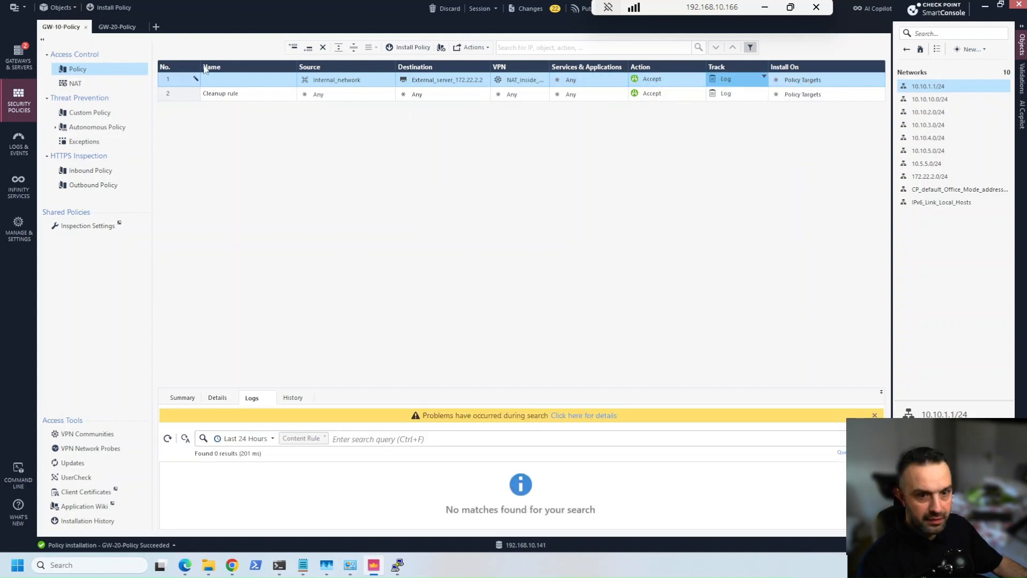
Step: Publish the session changes and install GW-10-Policy
{"action": "left_click", "coordinate": [110, 7]}
{"action": "left_click", "coordinate": [548, 348]}
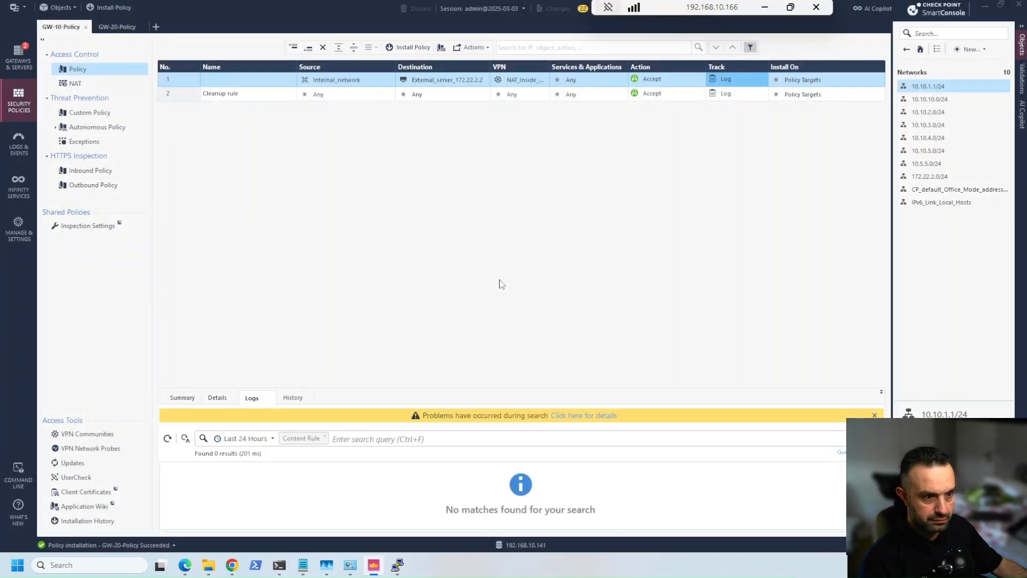
{"action": "left_click", "coordinate": [498, 151]}
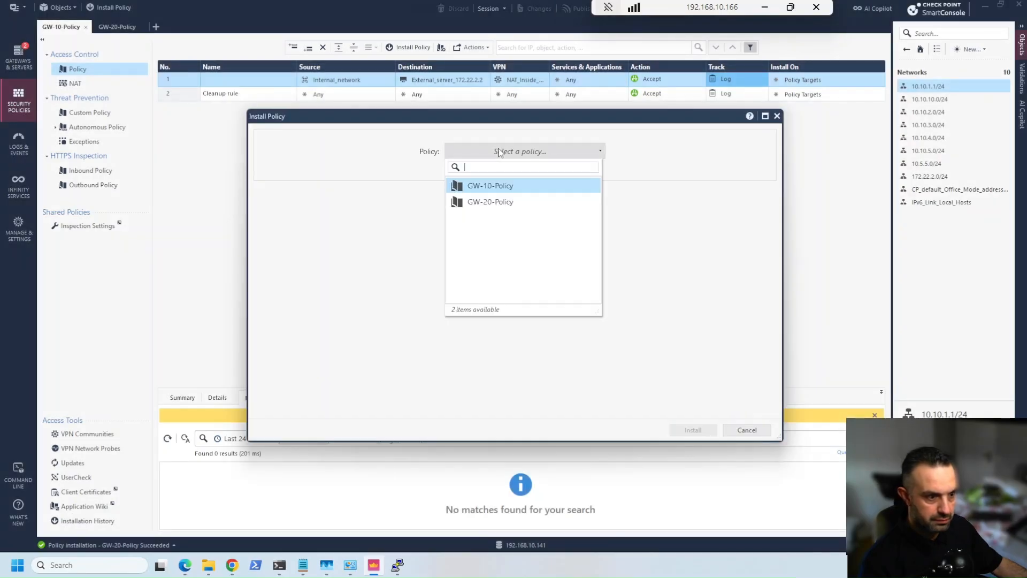
{"action": "left_click", "coordinate": [491, 187]}
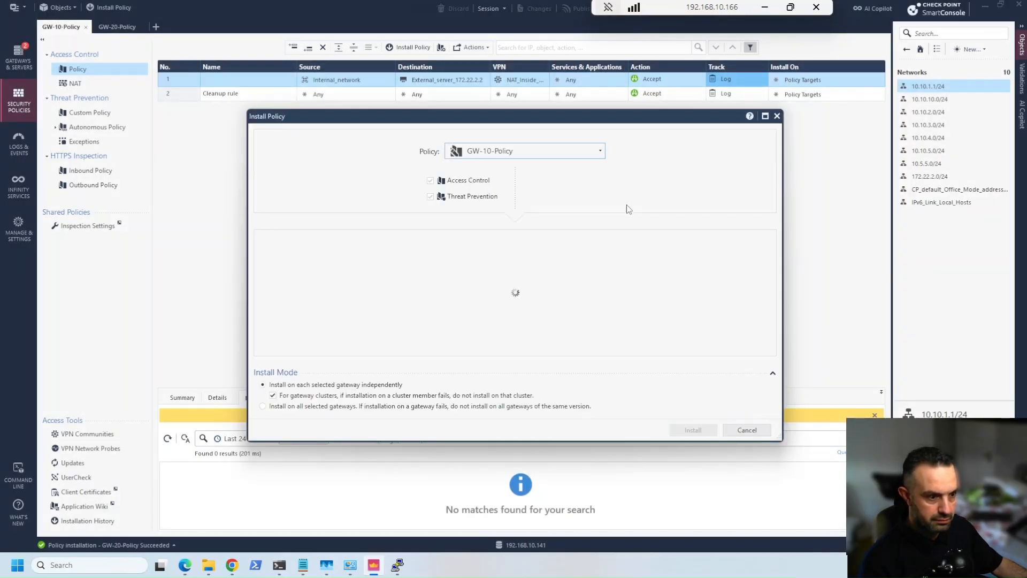
{"action": "left_click", "coordinate": [685, 431]}
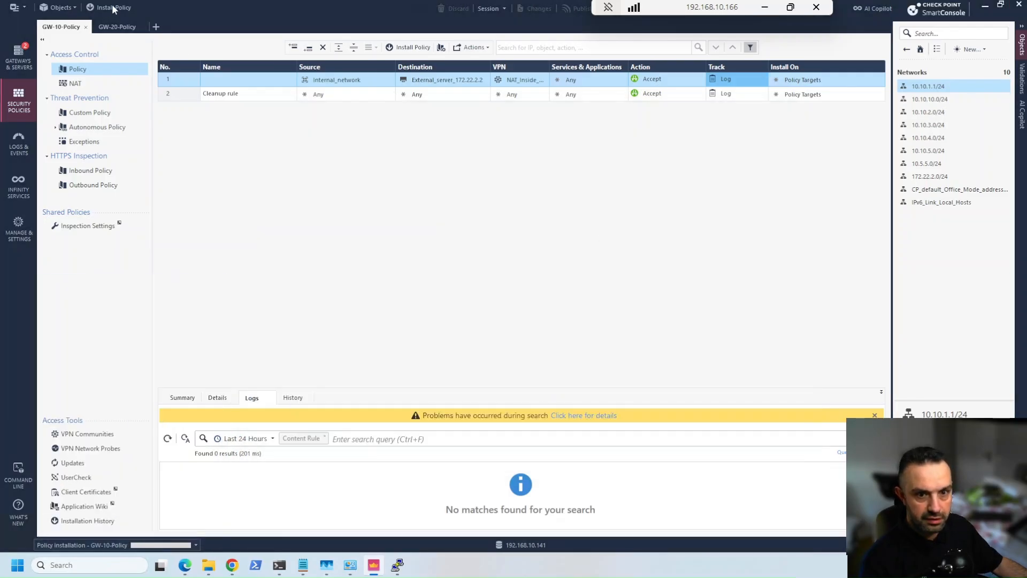
Step: Install GW-20-Policy on its gateway
{"action": "left_click", "coordinate": [112, 7]}
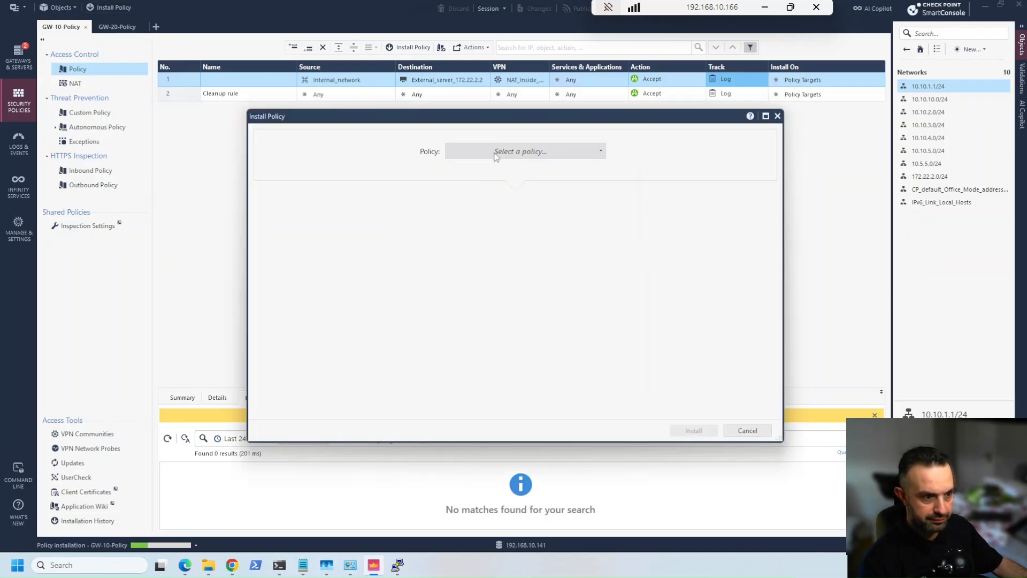
{"action": "left_click", "coordinate": [495, 154]}
{"action": "left_click", "coordinate": [497, 203]}
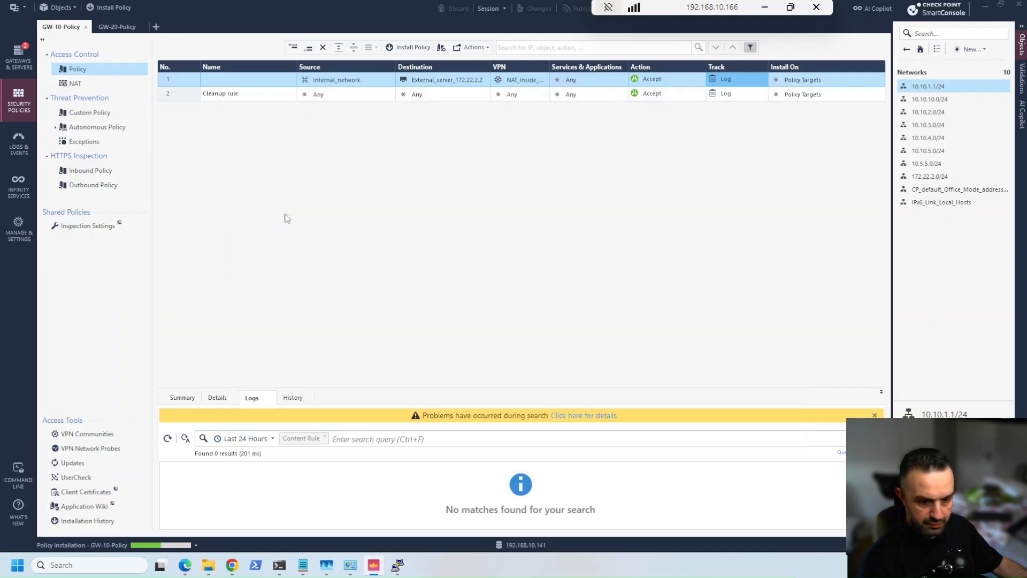
{"action": "key", "text": "Return"}
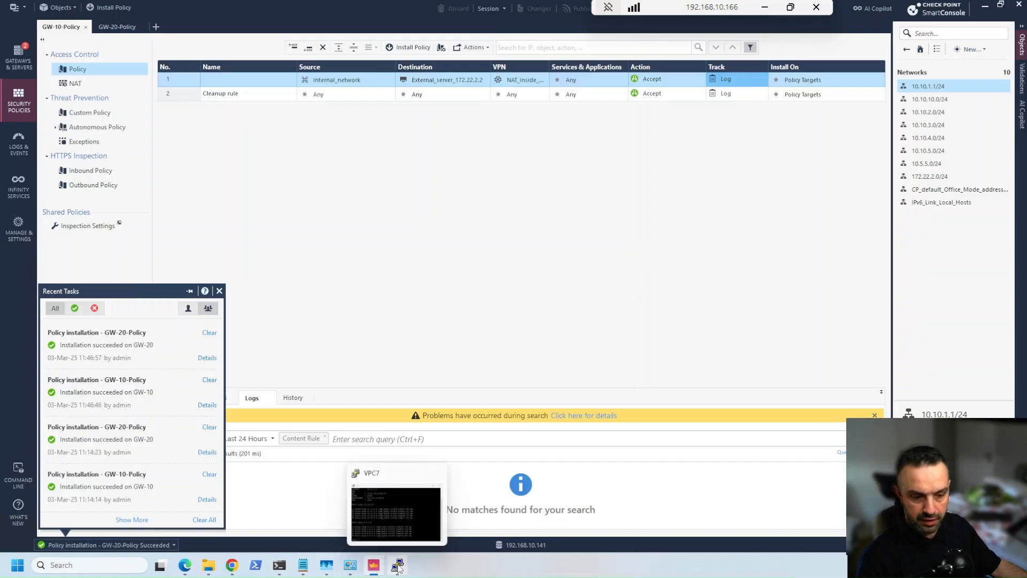
Step: Close the VPC7 PuTTY console session
{"action": "left_click", "coordinate": [397, 528]}
{"action": "left_click", "coordinate": [770, 213]}
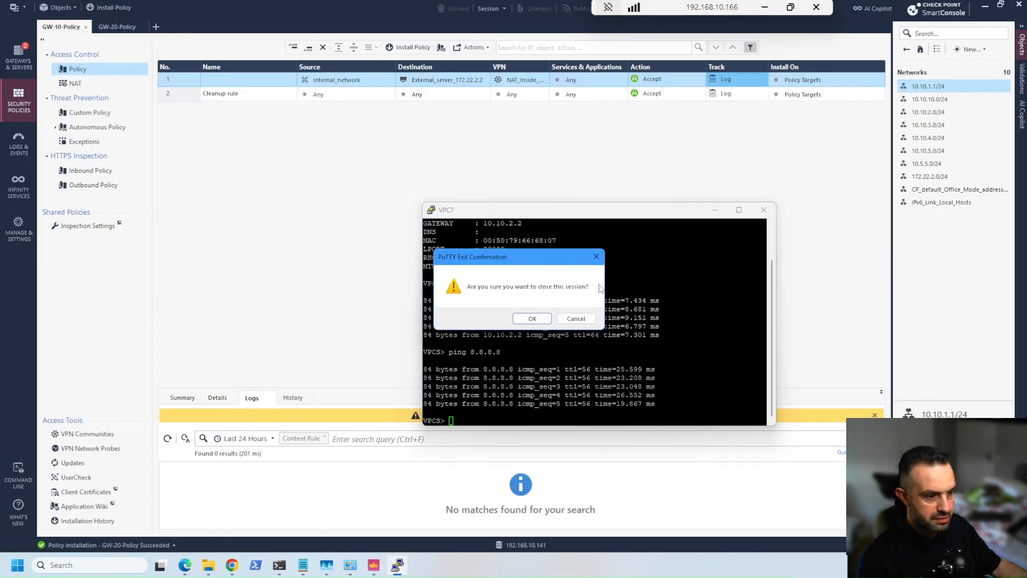
{"action": "left_click", "coordinate": [532, 320]}
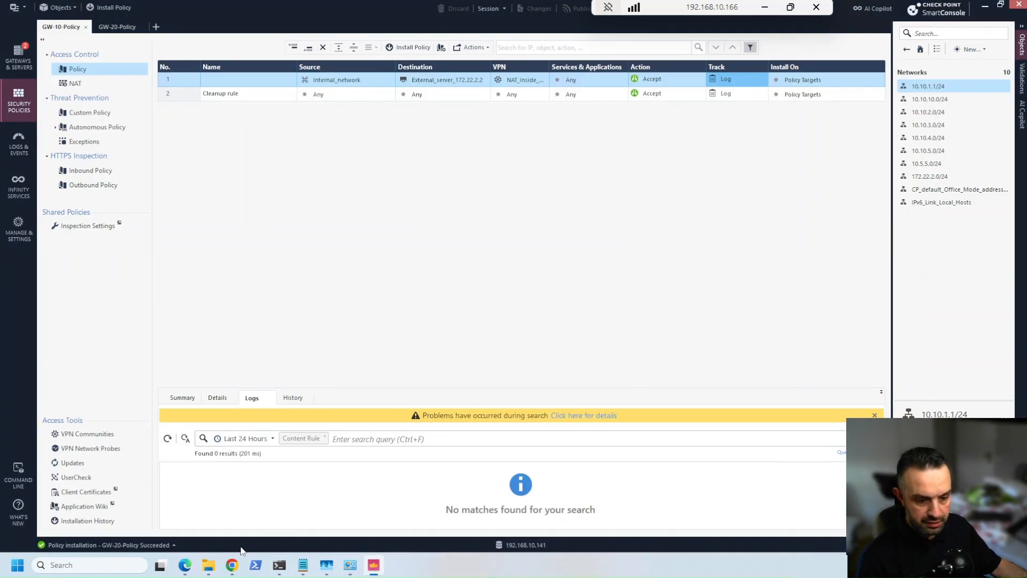
Step: Open the VPC4 console from the EVE topology and show its IP configuration with "show ip"
{"action": "left_click", "coordinate": [184, 564]}
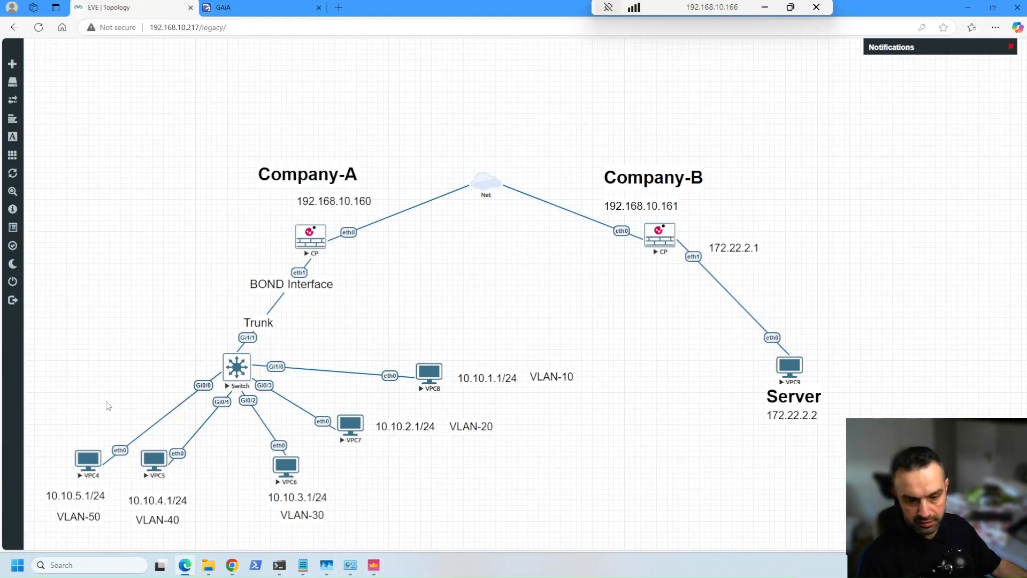
{"action": "left_click", "coordinate": [88, 461]}
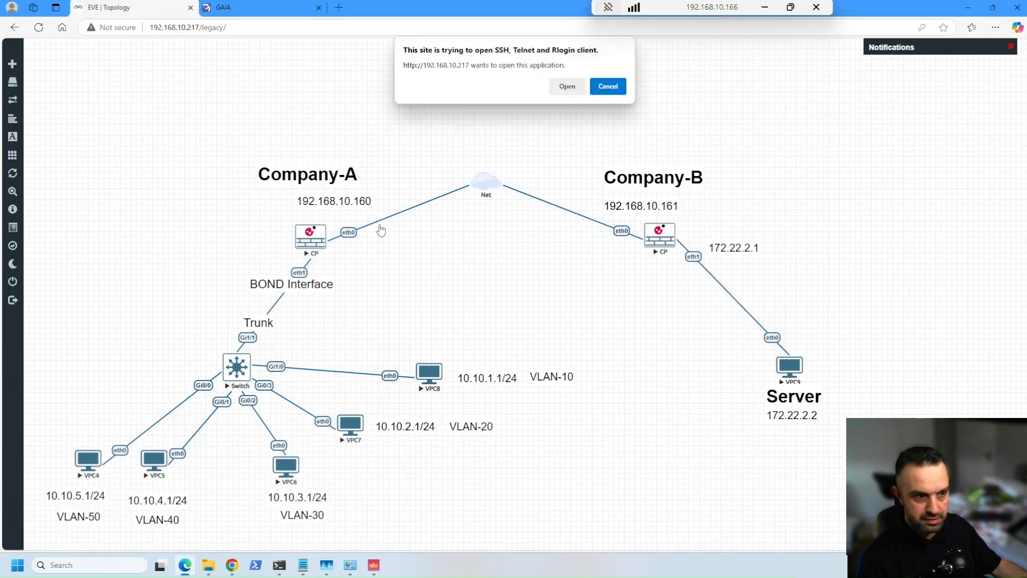
{"action": "left_click", "coordinate": [566, 87]}
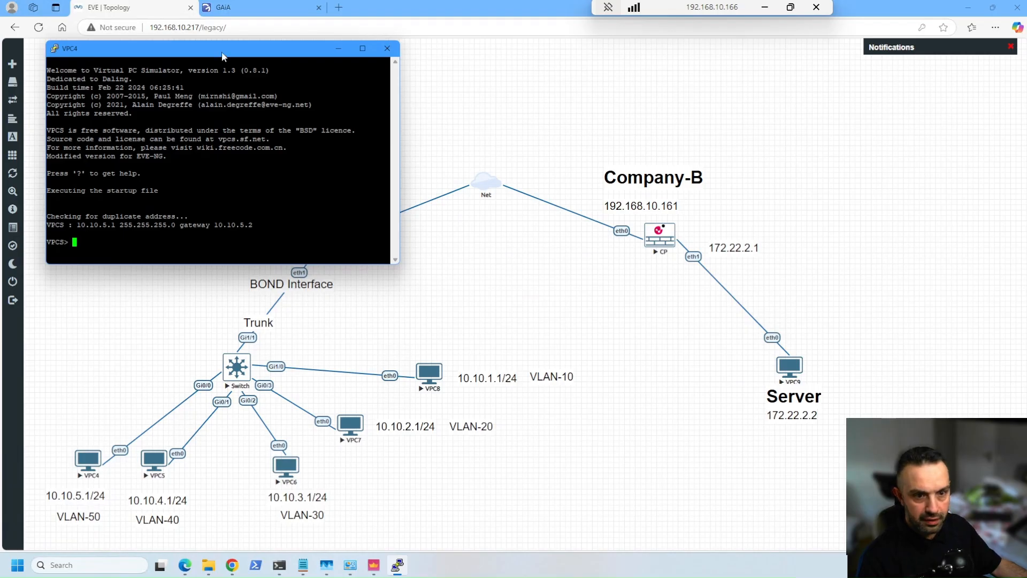
{"action": "left_click_drag", "start_coordinate": [222, 55], "coordinate": [645, 193]}
{"action": "type", "text": "sh"}
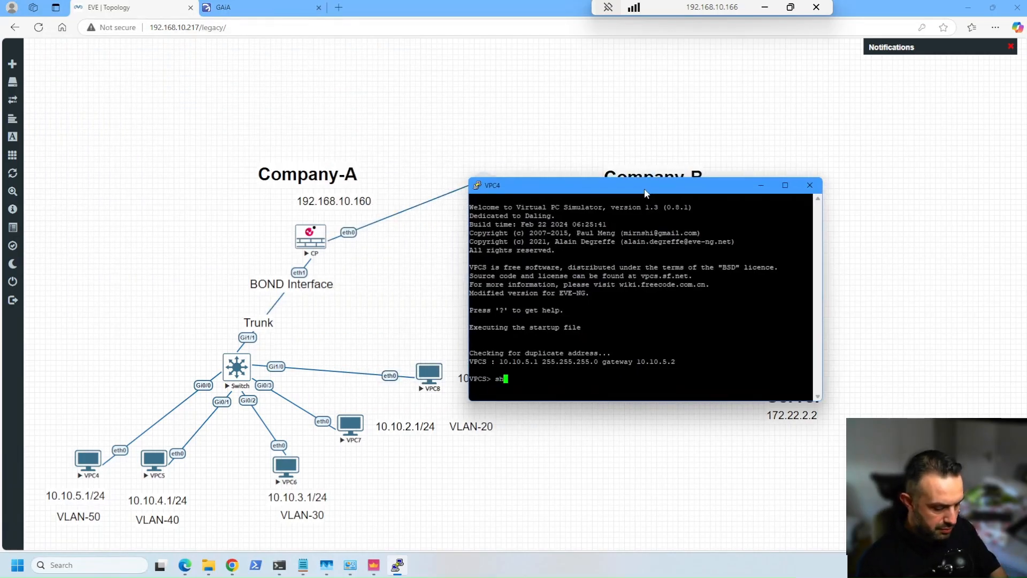
{"action": "type", "text": "ow ip"}
{"action": "key", "text": "Return"}
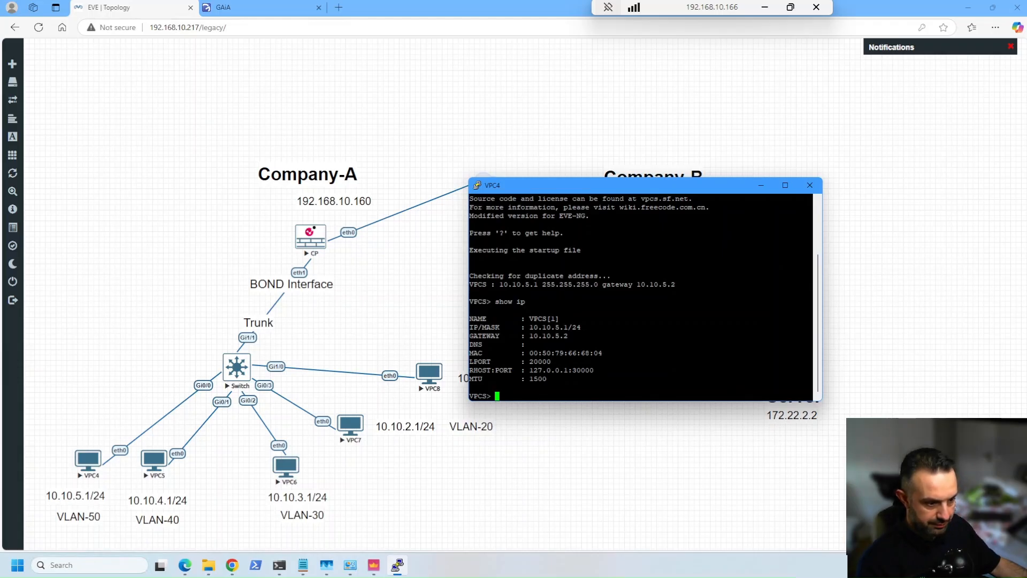
Step: Ping the Company-B server 172.22.2.2 from the VPC4 console
{"action": "type", "text": "ping "}
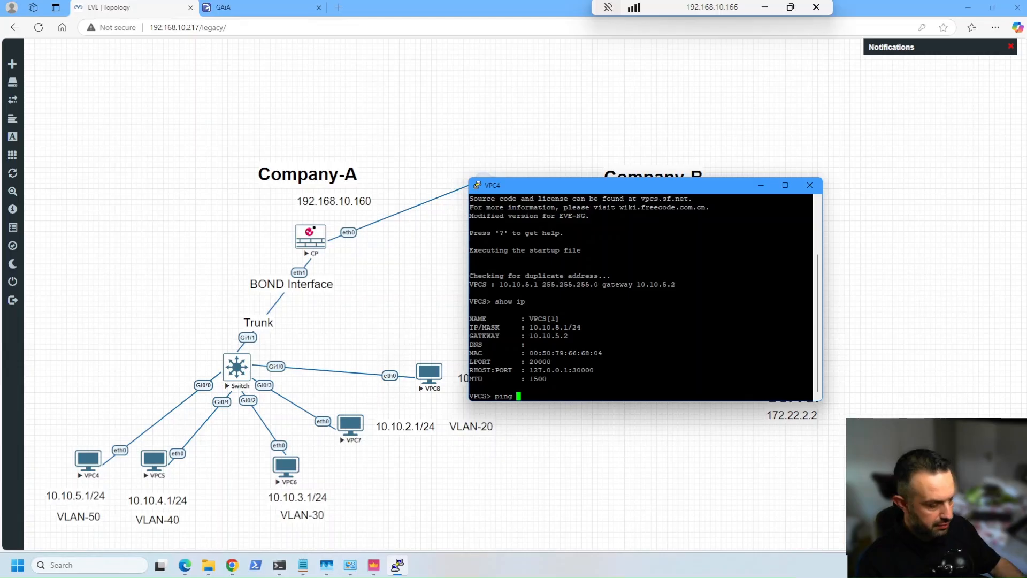
{"action": "type", "text": "172"}
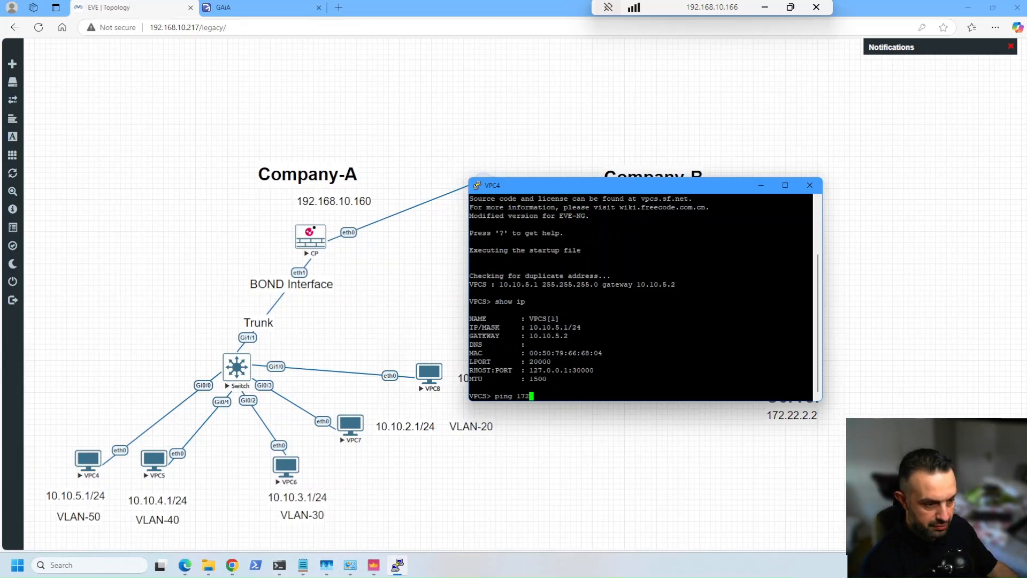
{"action": "type", "text": ".22.2.2"}
{"action": "key", "text": "Return"}
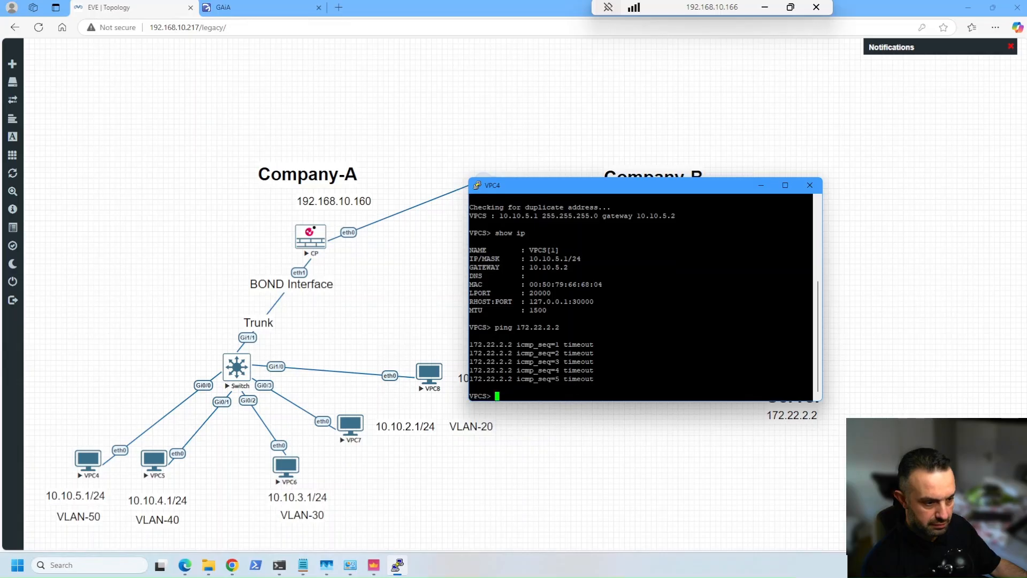
{"action": "left_click_drag", "start_coordinate": [517, 326], "coordinate": [556, 327]}
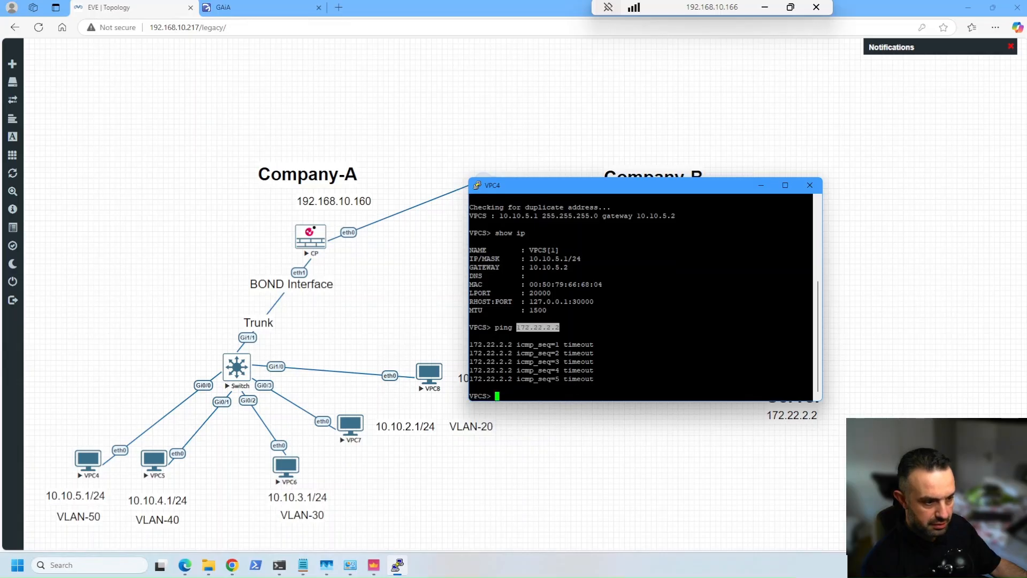
Step: Switch to SmartConsole and search the last hour's logs for 172.22.2.2
{"action": "left_click", "coordinate": [373, 565]}
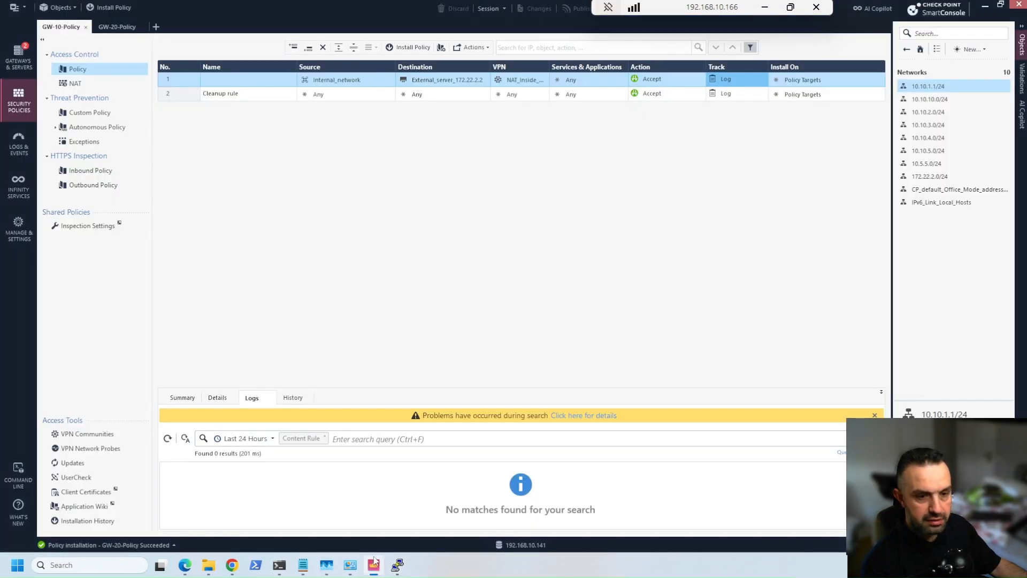
{"action": "left_click", "coordinate": [20, 150]}
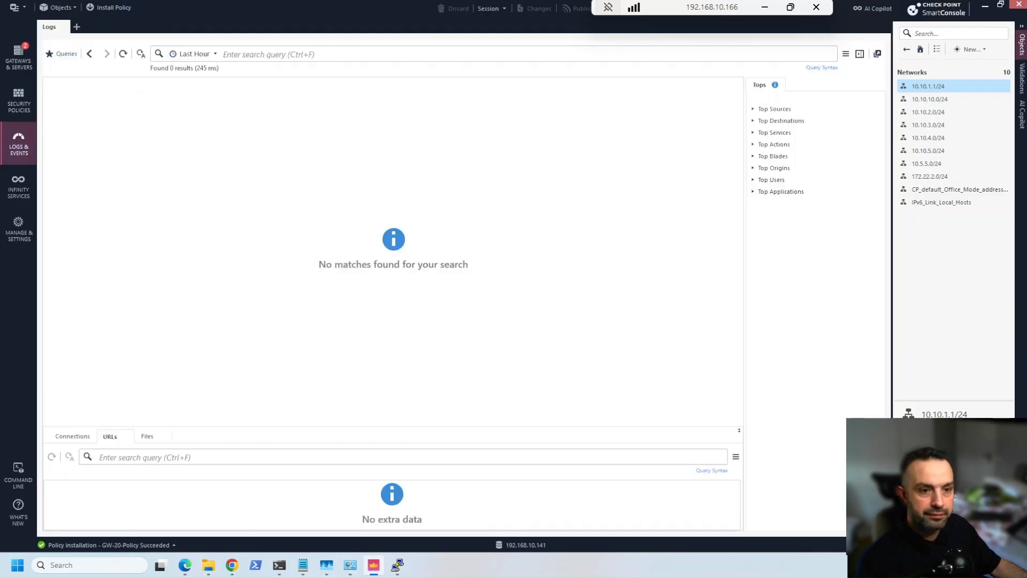
{"action": "left_click", "coordinate": [342, 54]}
{"action": "type", "text": "172.22.2.2"}
{"action": "key", "text": "Return"}
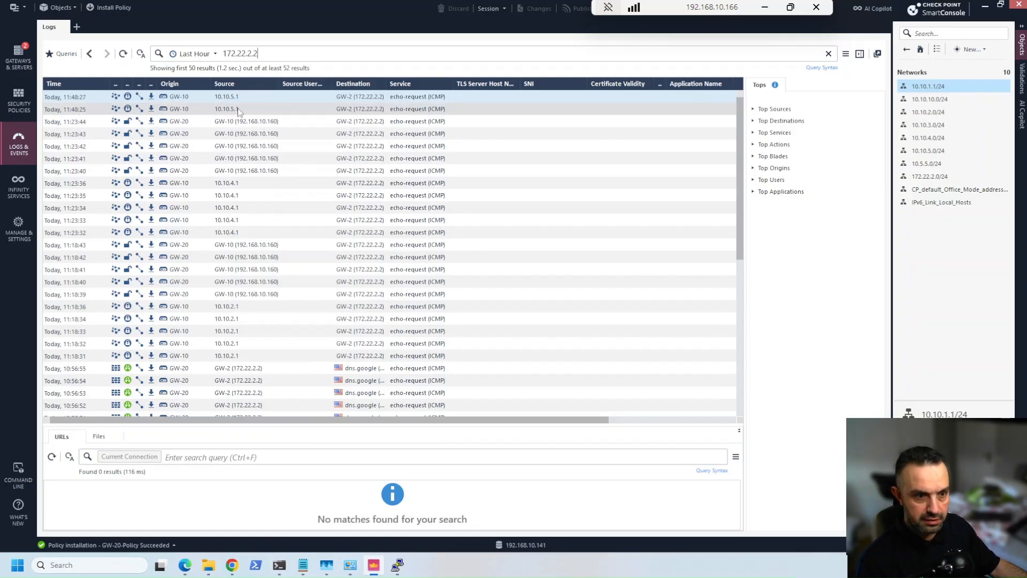
Step: Check the NAT rules of GW-10-Policy and delete the manual NAT_IP rule, rule 1, from GW-20-Policy's NAT rulebase
{"action": "left_click", "coordinate": [21, 99]}
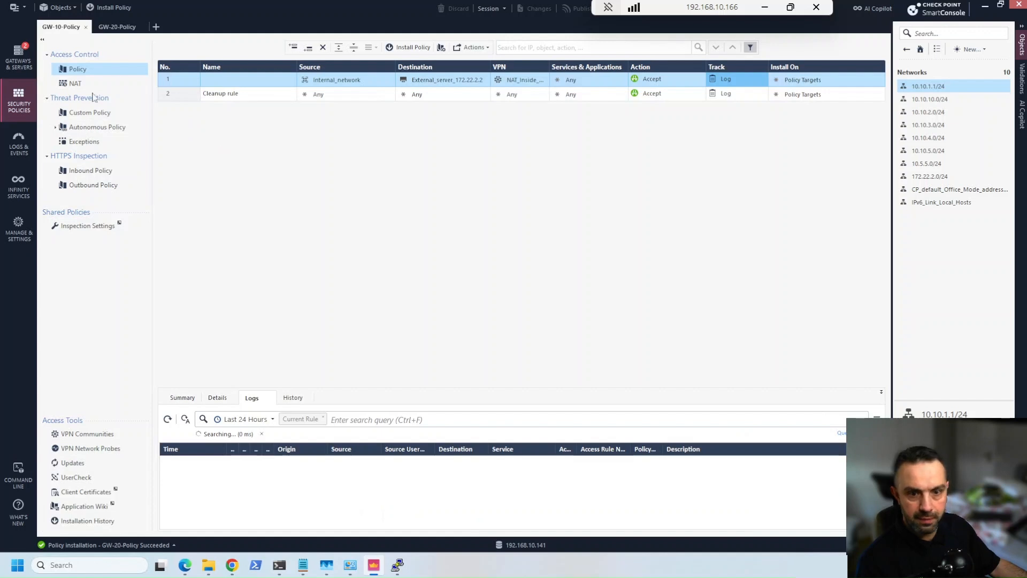
{"action": "left_click", "coordinate": [74, 84]}
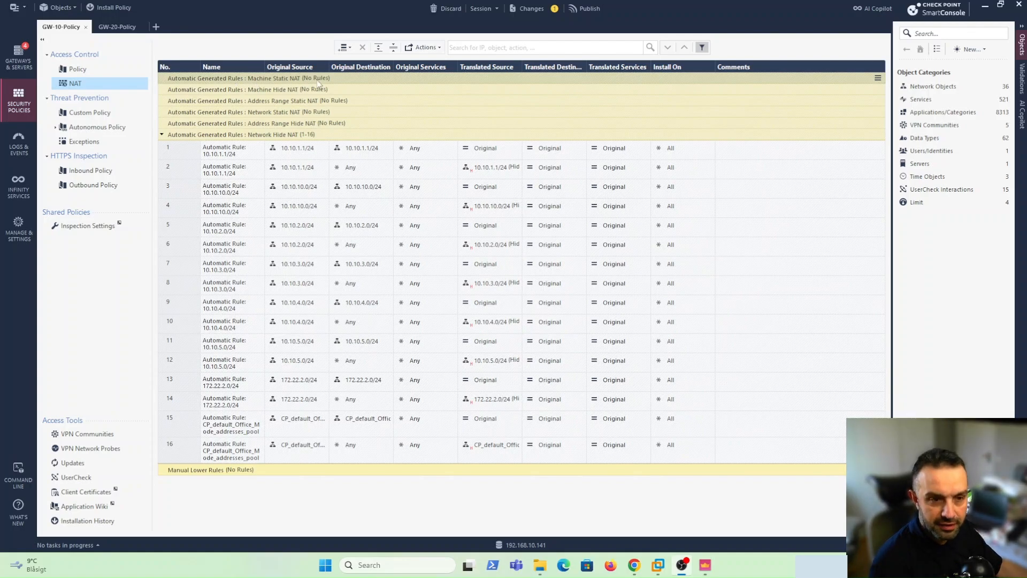
{"action": "left_click", "coordinate": [114, 27]}
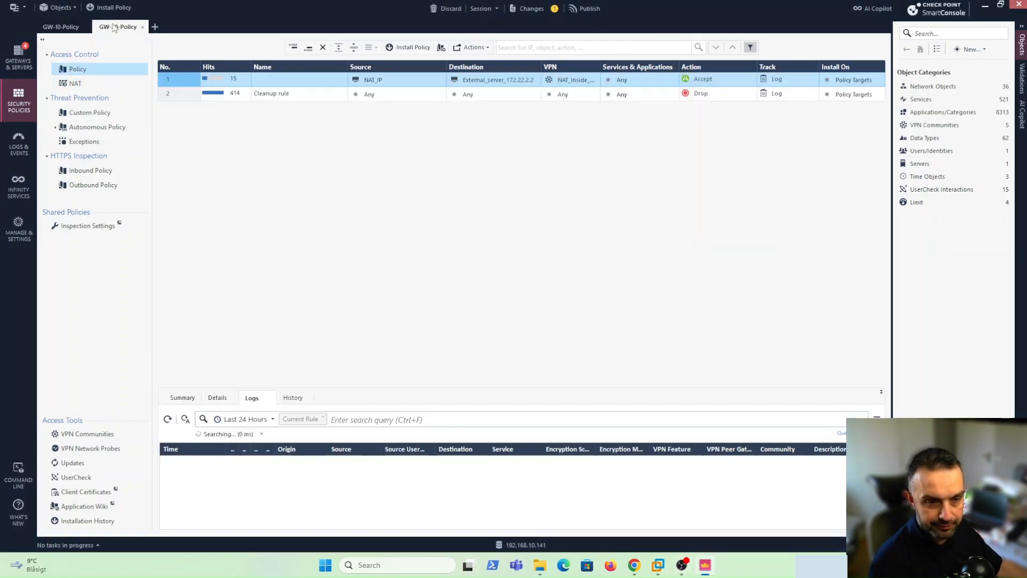
{"action": "left_click", "coordinate": [75, 84]}
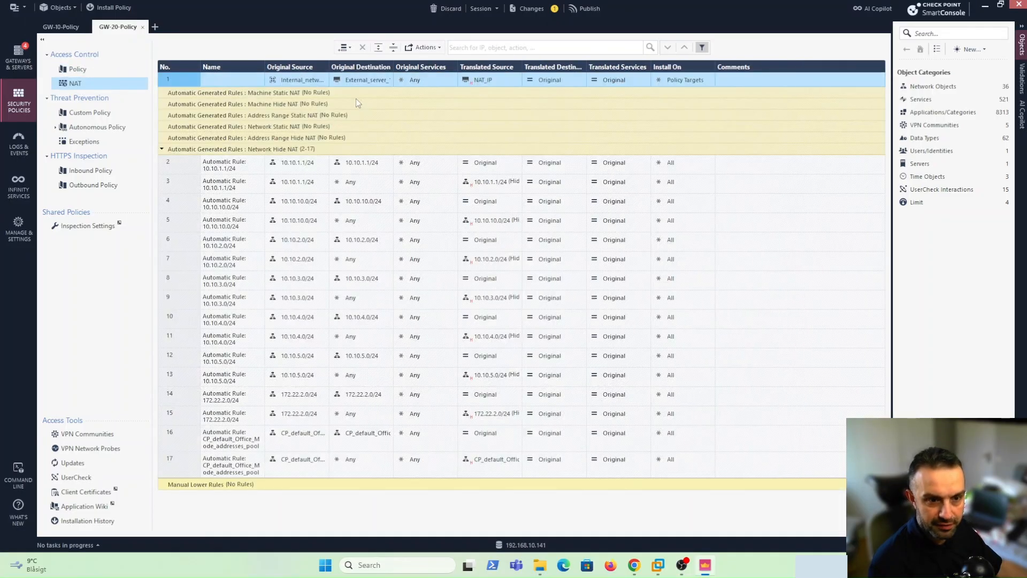
{"action": "right_click", "coordinate": [192, 80]}
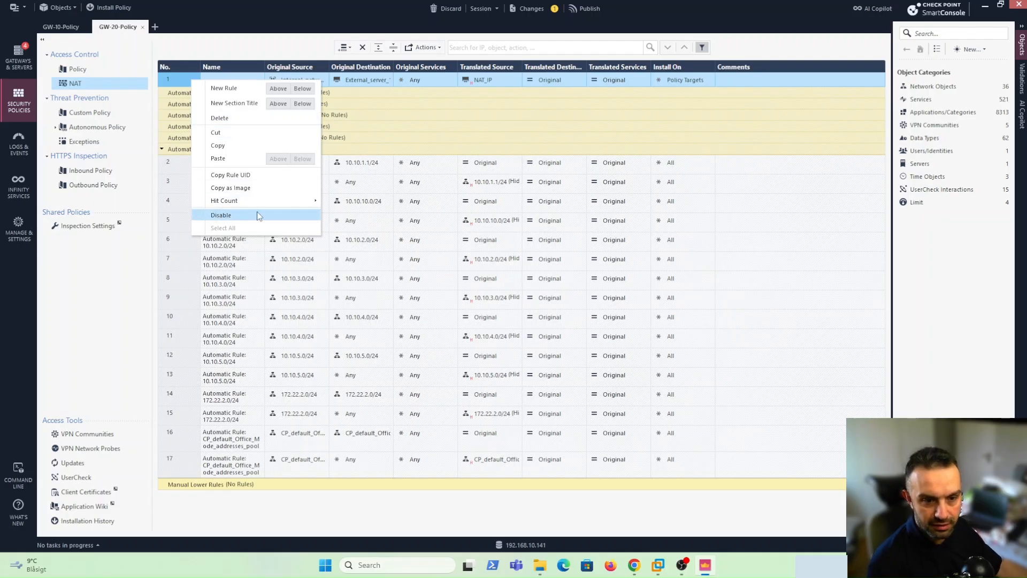
{"action": "left_click", "coordinate": [220, 118]}
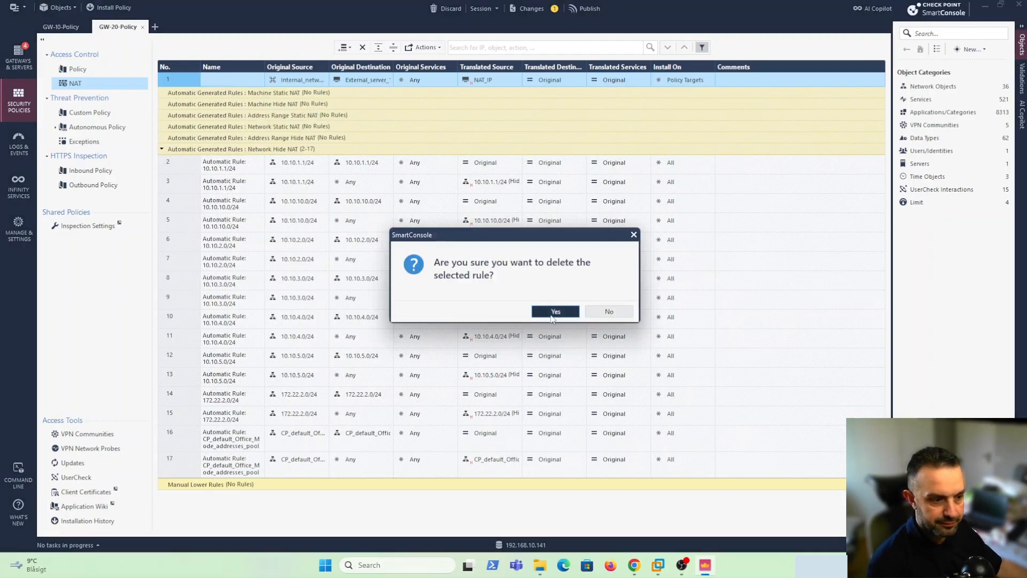
{"action": "left_click", "coordinate": [553, 310]}
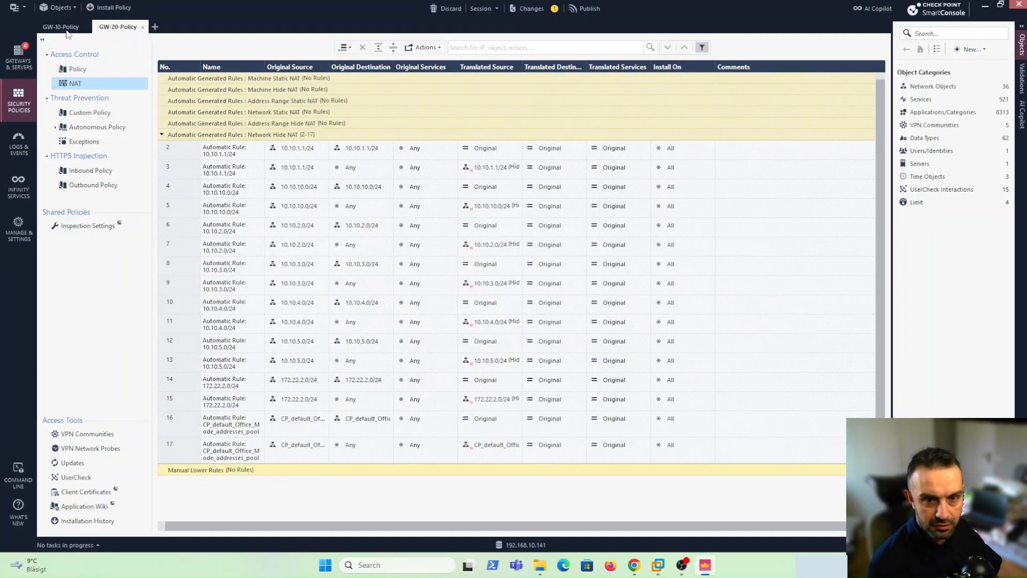
Step: Add a new manual NAT rule above the automatically generated rules in GW-10-Policy
{"action": "left_click", "coordinate": [67, 31]}
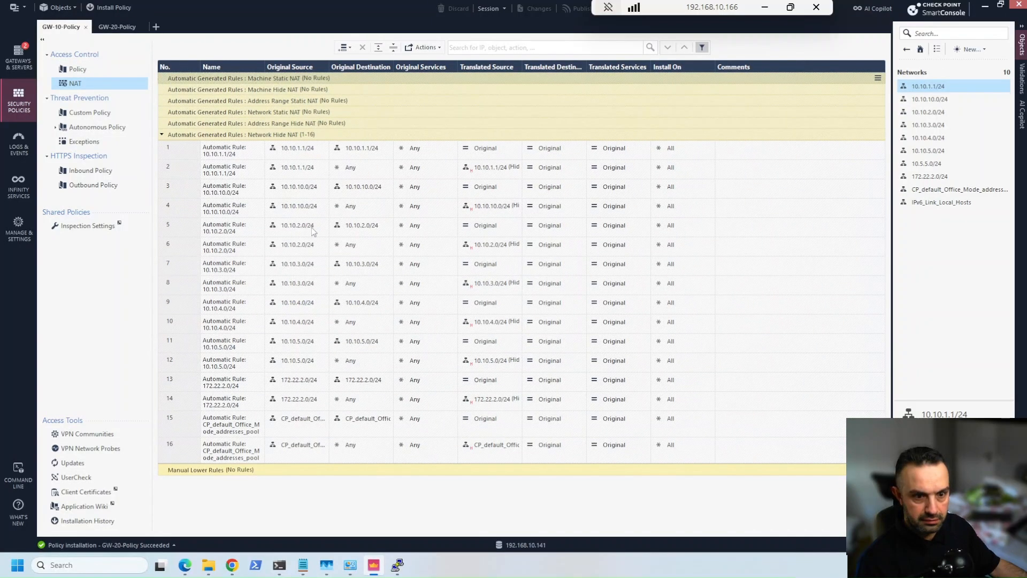
{"action": "mouse_move", "coordinate": [312, 229]}
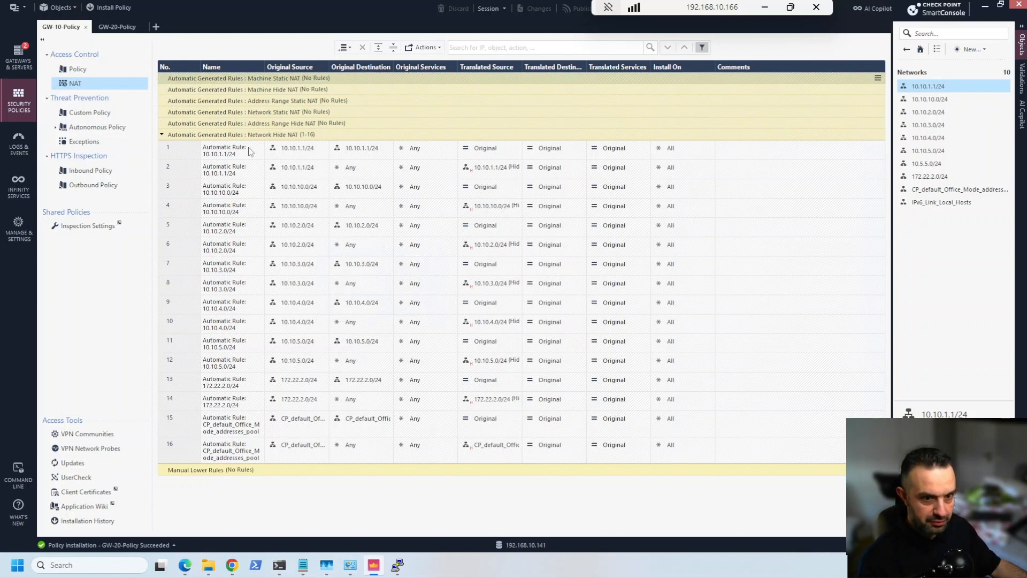
{"action": "right_click", "coordinate": [170, 86]}
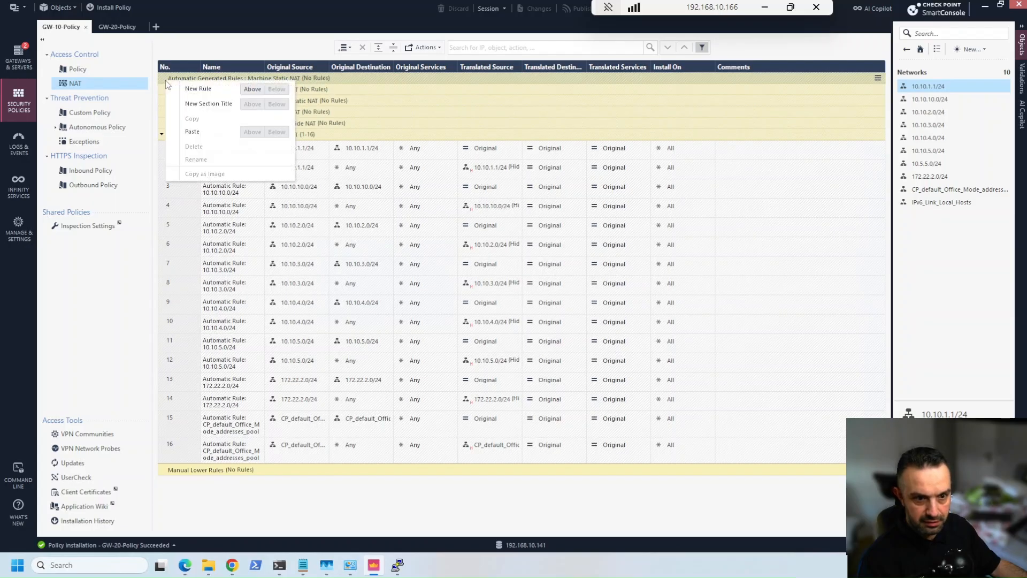
{"action": "mouse_move", "coordinate": [195, 85]}
{"action": "left_click", "coordinate": [247, 91]}
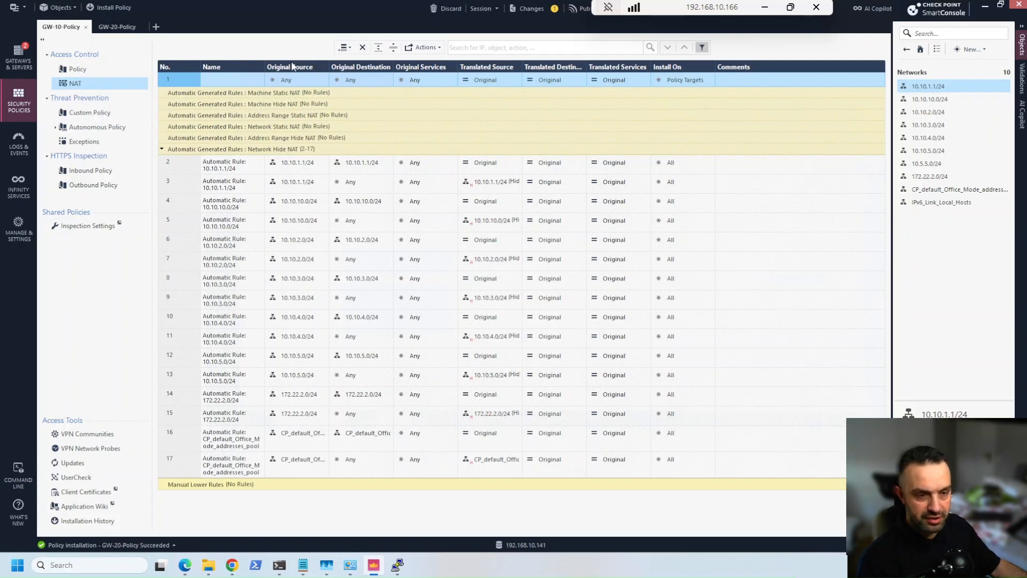
Step: Set the new NAT rule's original source to Internal_network and its original destination to External_server_172.22.2.2
{"action": "left_click", "coordinate": [323, 77]}
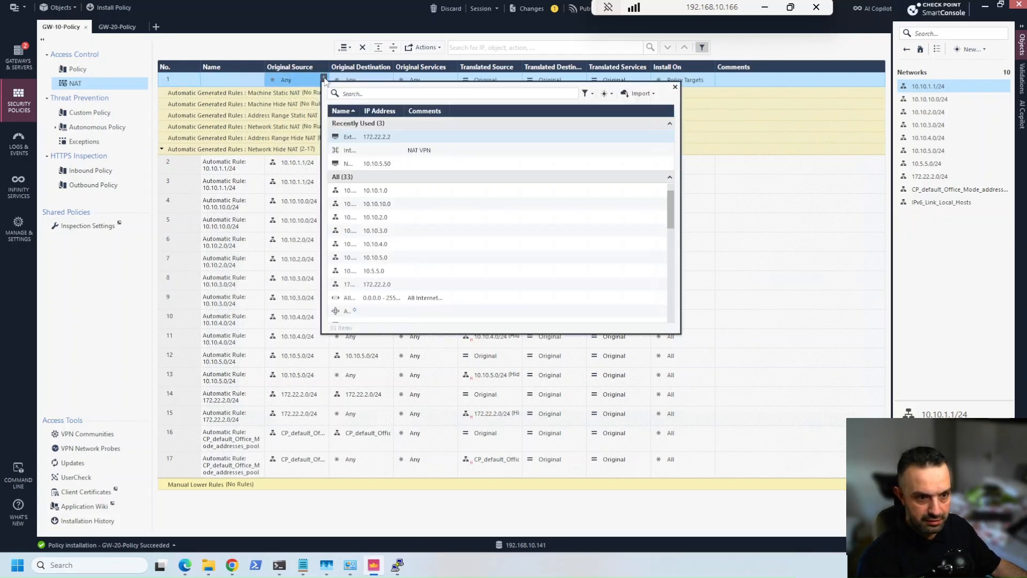
{"action": "left_click", "coordinate": [361, 150]}
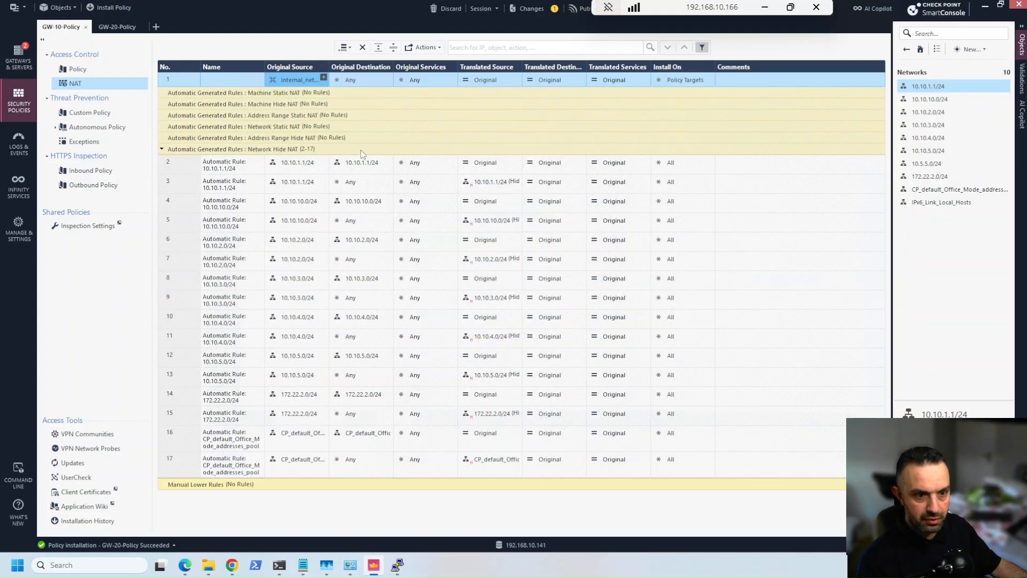
{"action": "left_click", "coordinate": [388, 78]}
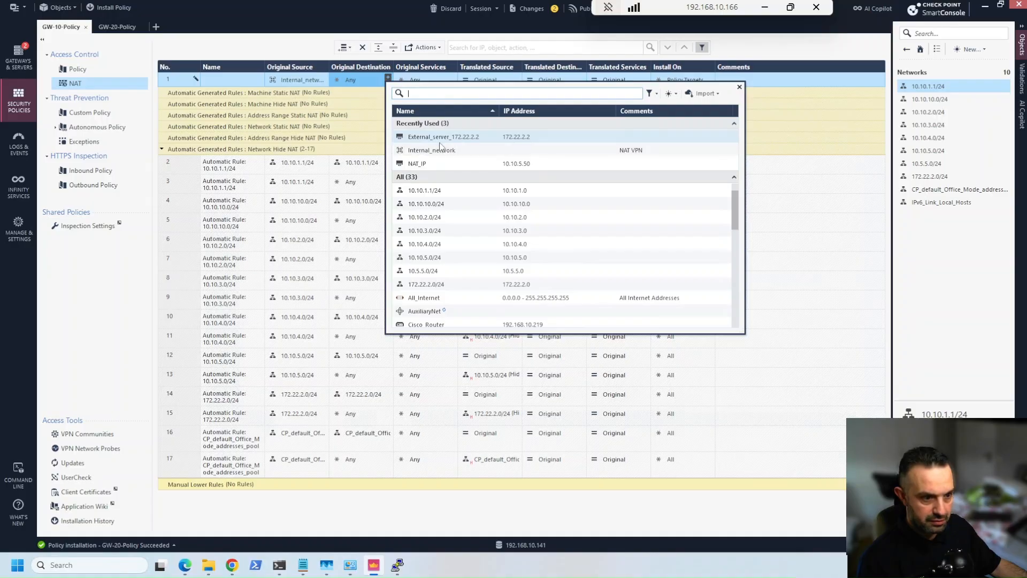
{"action": "type", "text": "172.22"}
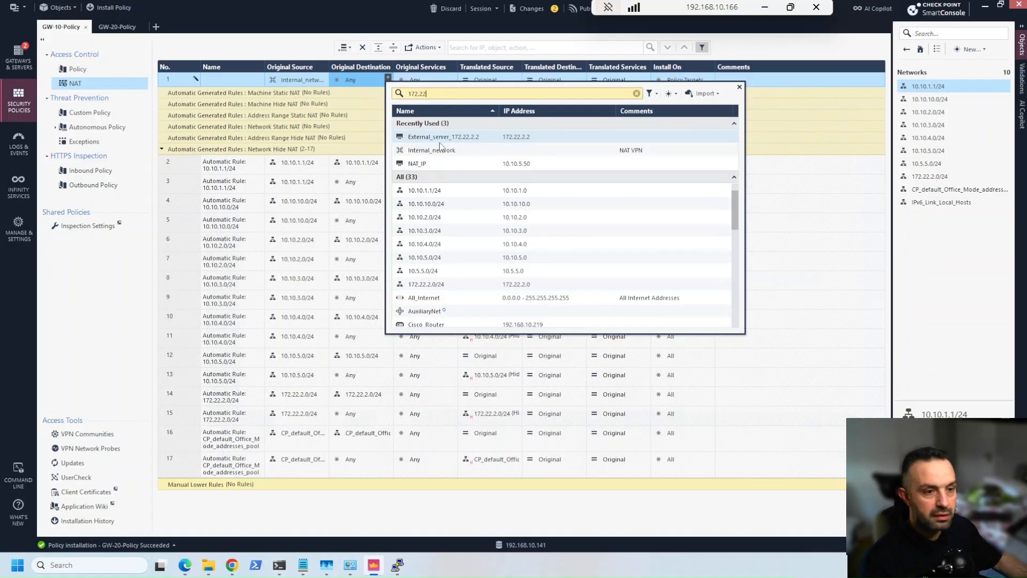
{"action": "left_click", "coordinate": [443, 137]}
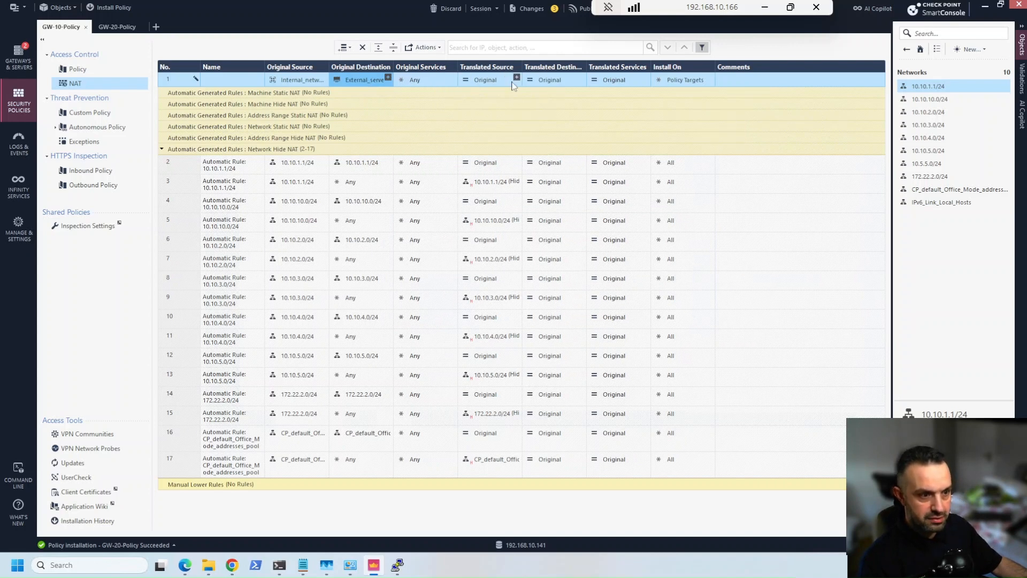
Step: Set the new rule's translated source to NAT_IP (10.10.5.50) with Hide as the NAT method
{"action": "left_click", "coordinate": [517, 78]}
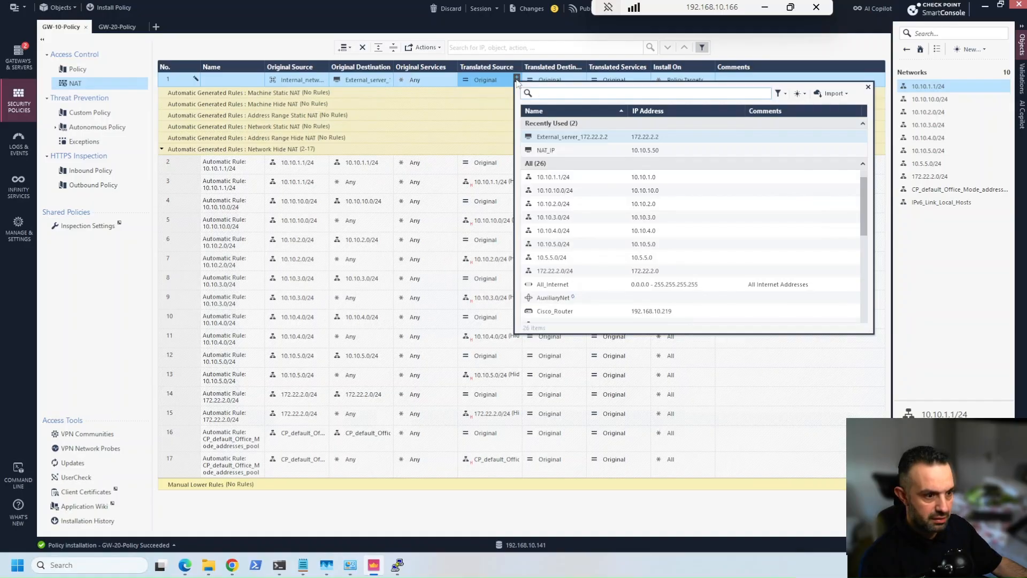
{"action": "type", "text": "10"}
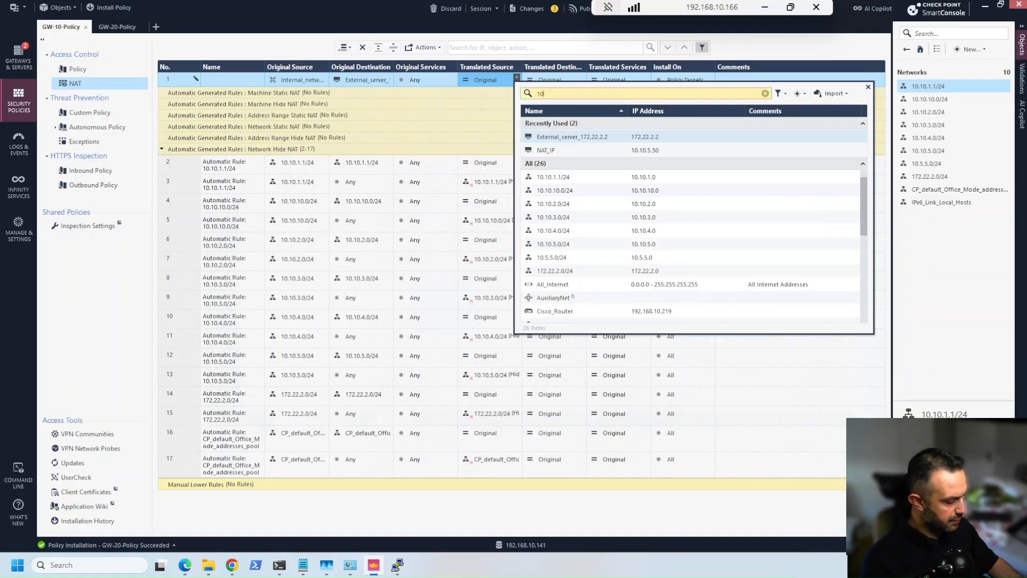
{"action": "type", "text": ".10.5"}
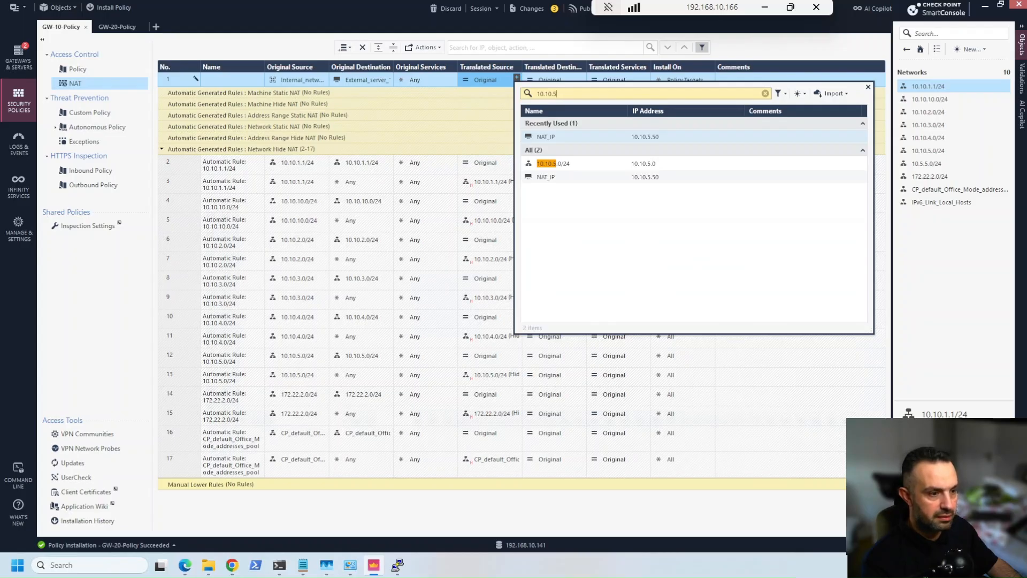
{"action": "left_click", "coordinate": [540, 137]}
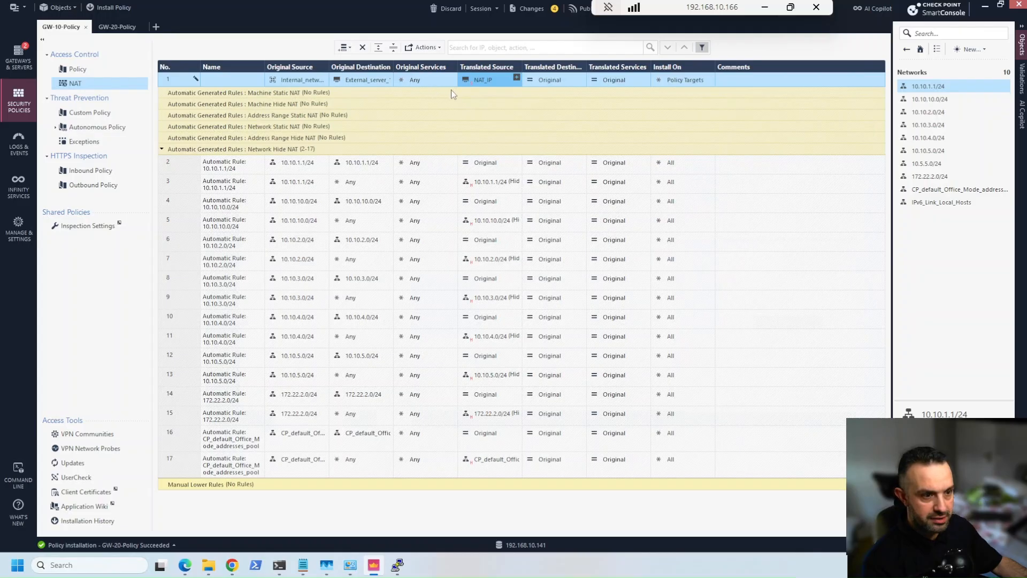
{"action": "right_click", "coordinate": [479, 82]}
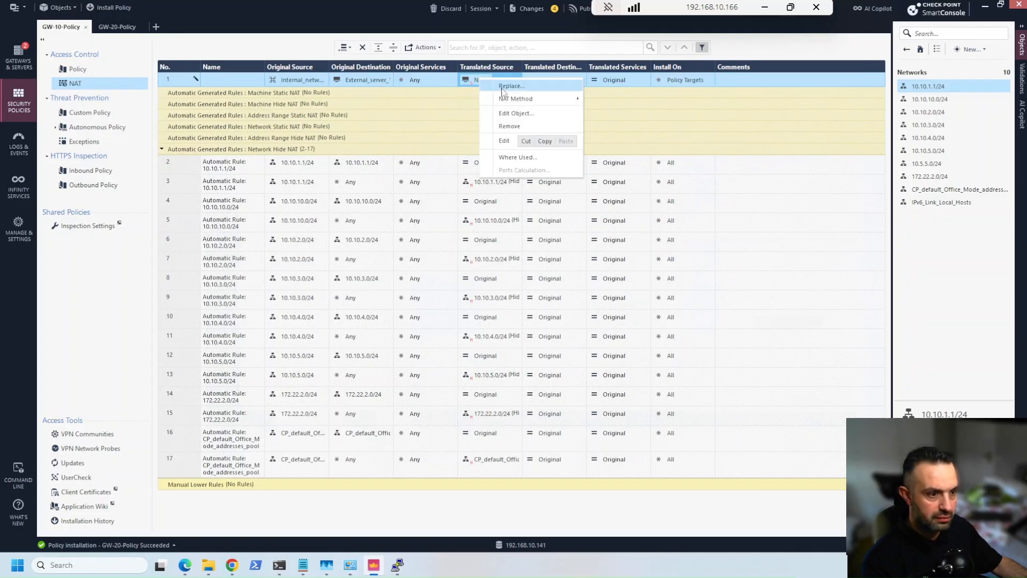
{"action": "mouse_move", "coordinate": [514, 99]}
{"action": "left_click", "coordinate": [619, 115]}
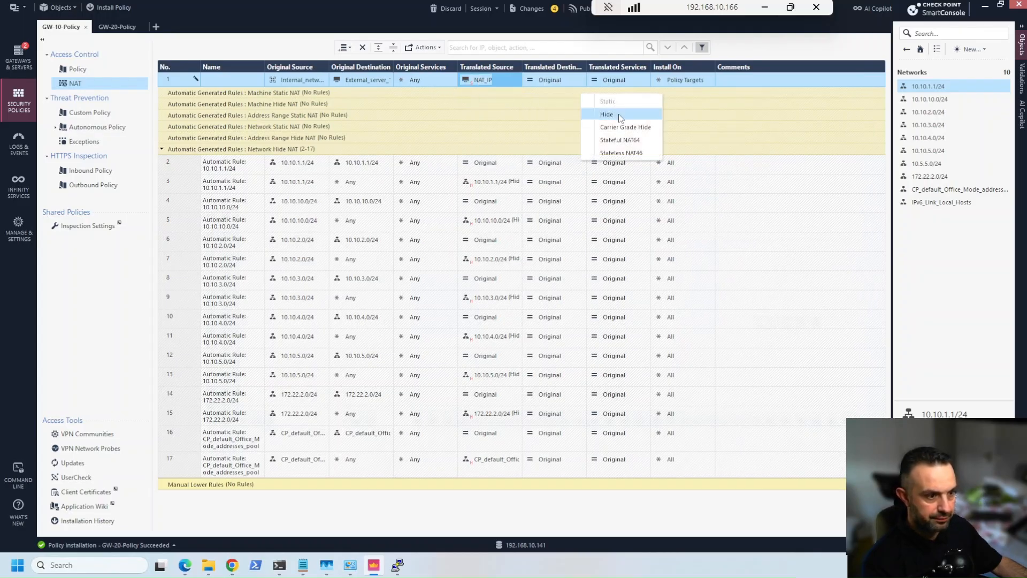
Step: Publish the session changes and install GW-10-Policy on GW-10 with Access Control and Threat Prevention
{"action": "left_click", "coordinate": [114, 8]}
{"action": "left_click", "coordinate": [562, 345]}
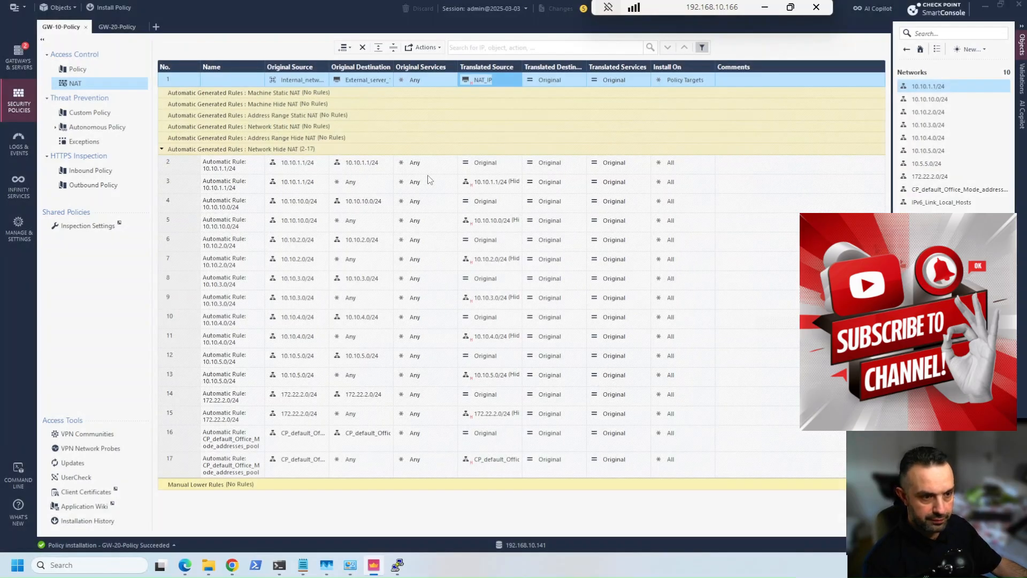
{"action": "left_click", "coordinate": [473, 152]}
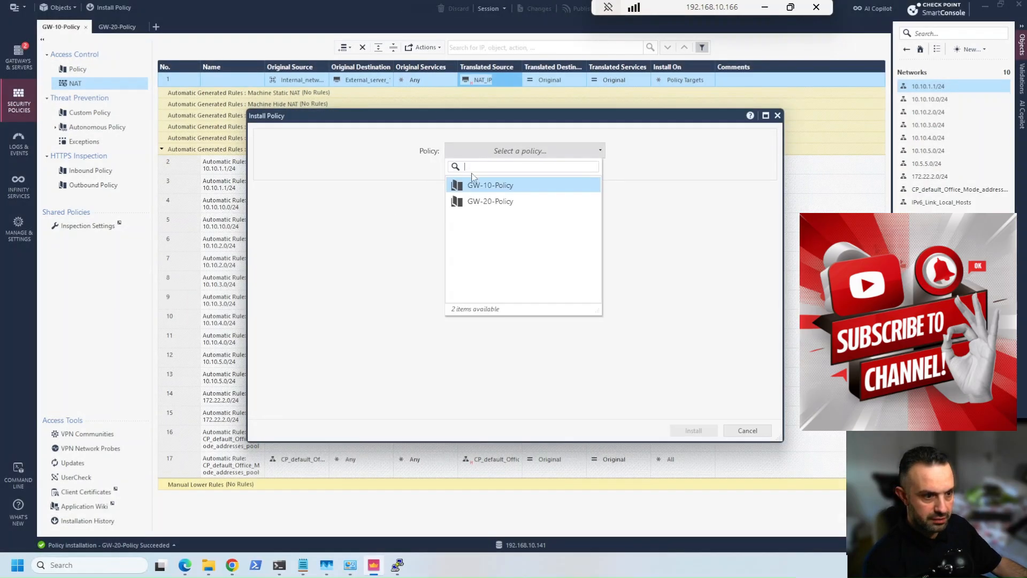
{"action": "left_click", "coordinate": [478, 187]}
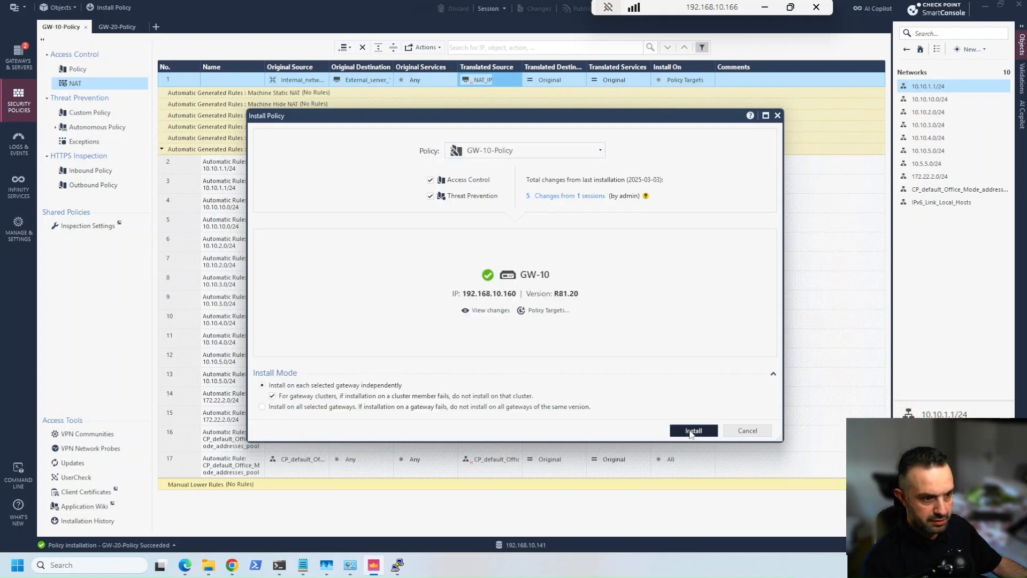
{"action": "left_click", "coordinate": [693, 431]}
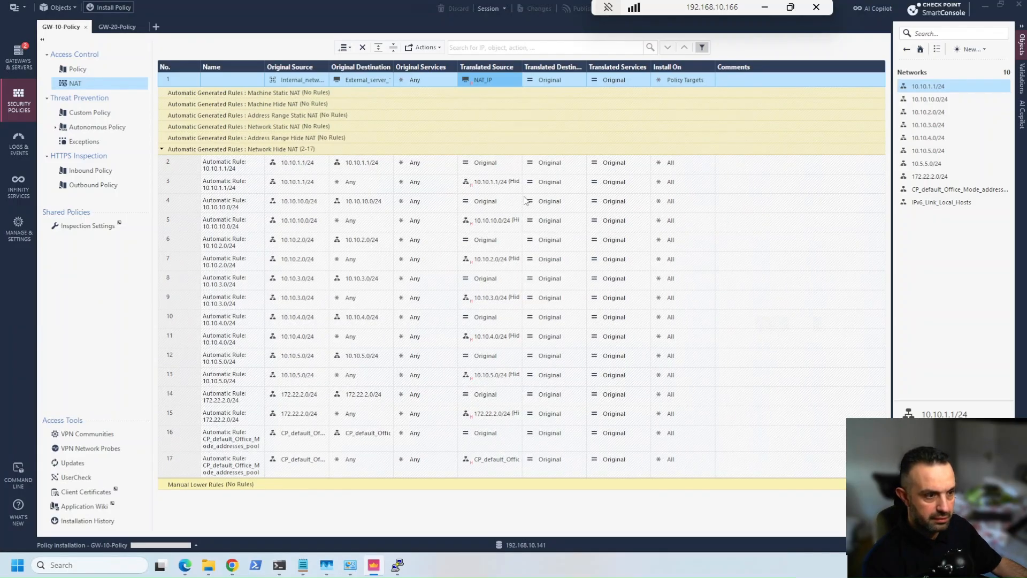
Step: Install GW-20-Policy on GW-20 with Access Control and Threat Prevention
{"action": "key", "text": "ctrl+shift+Return"}
{"action": "left_click", "coordinate": [530, 151]}
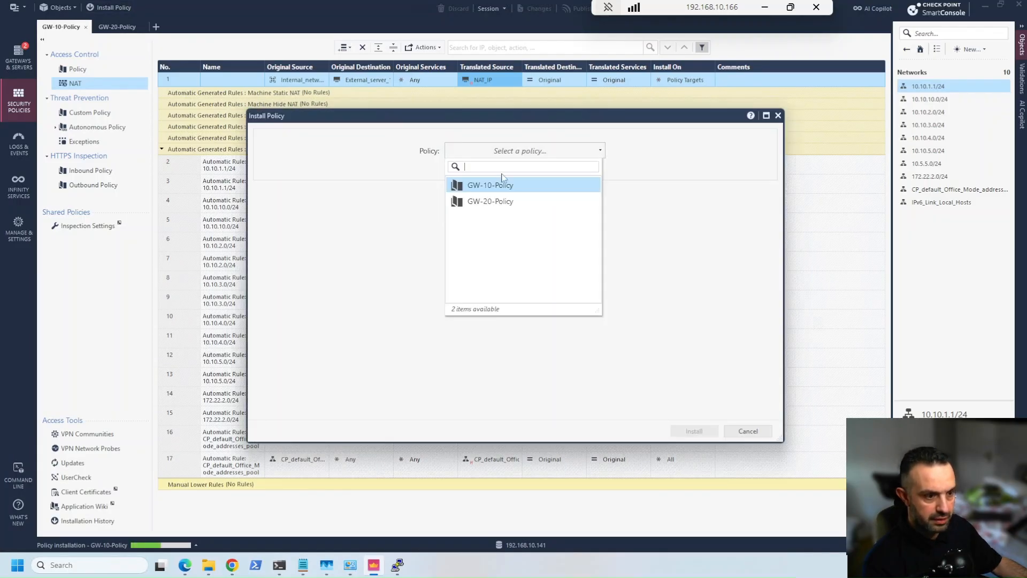
{"action": "left_click", "coordinate": [492, 202]}
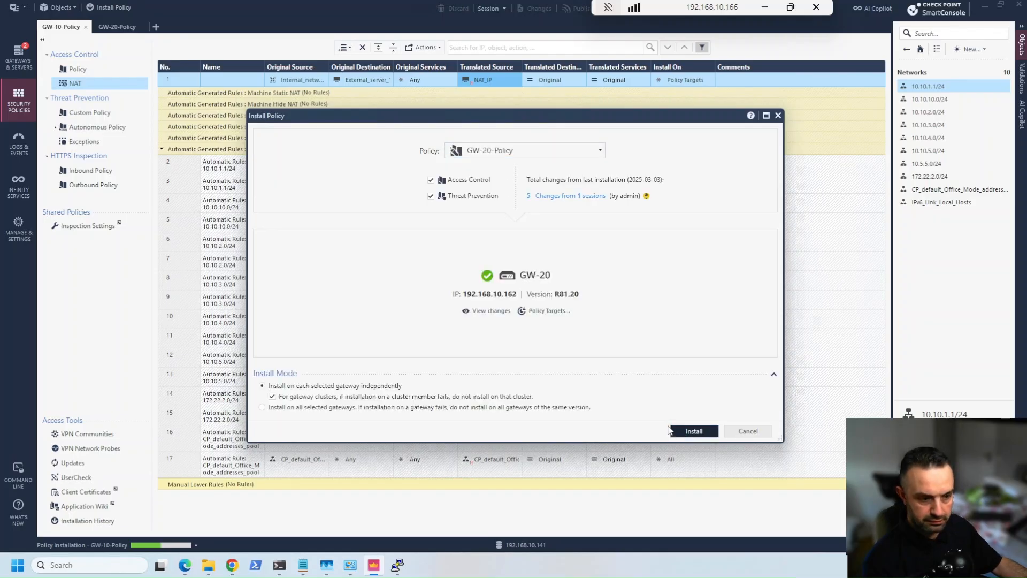
{"action": "left_click", "coordinate": [669, 430]}
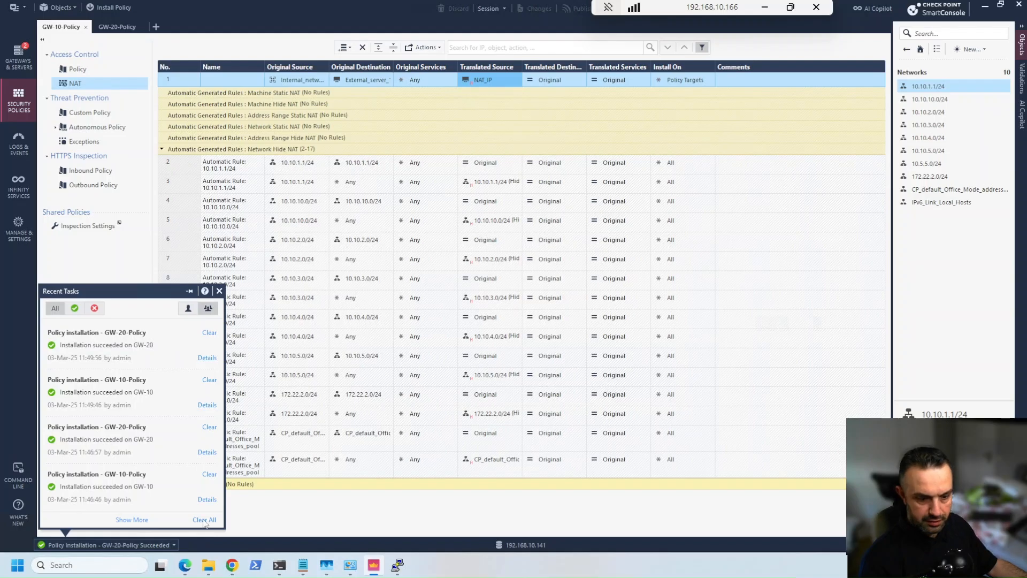
Step: Switch to the VPC4 console and ping the Company-B server at 172.22.2.2
{"action": "left_click", "coordinate": [188, 566]}
{"action": "left_click", "coordinate": [398, 565]}
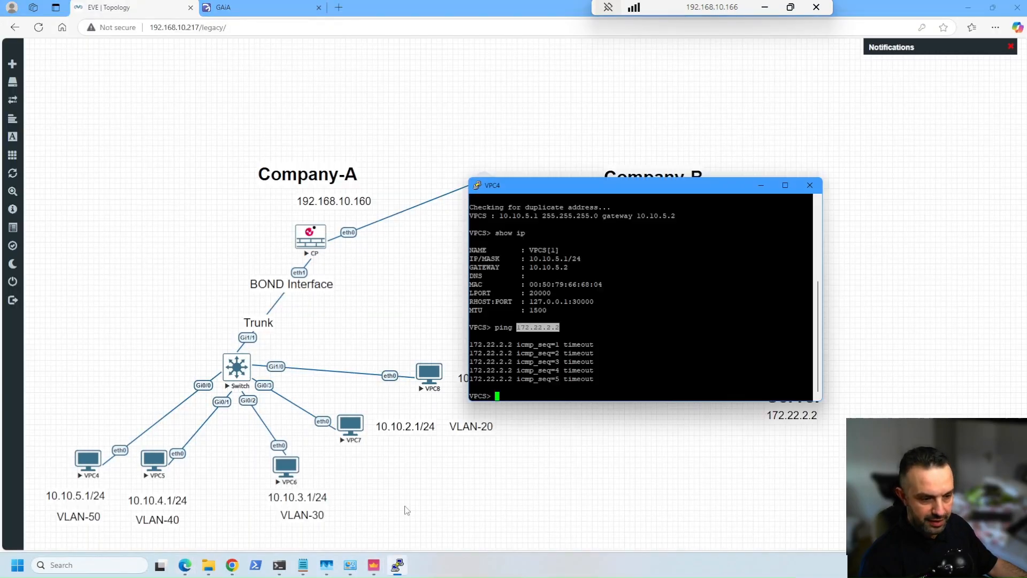
{"action": "type", "text": "ping 172.22.2.2"}
{"action": "key", "text": "Return"}
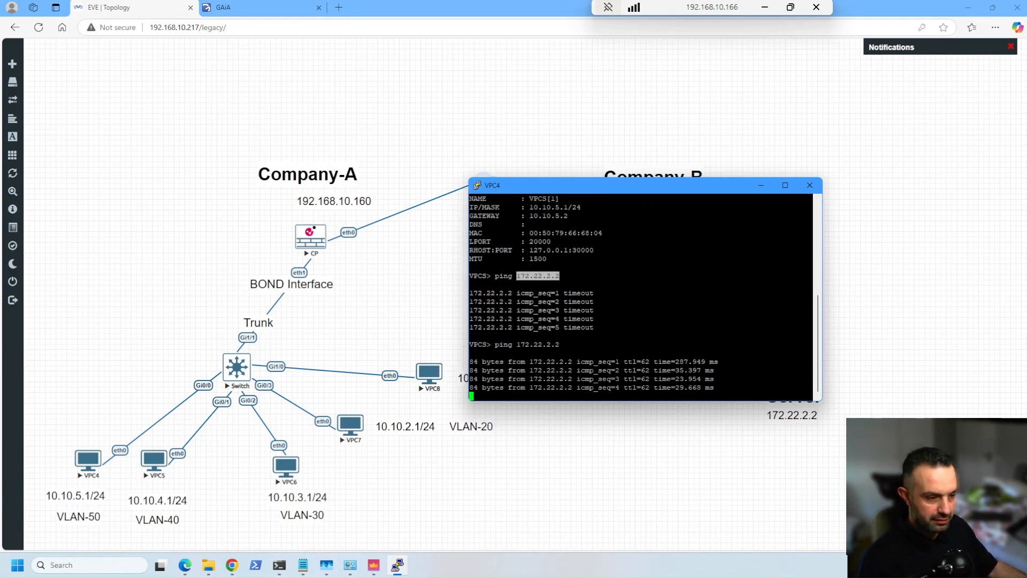
Step: Look up VPC4's IP address in its console and search the last hour's SmartConsole logs for 10.10.5.1
{"action": "left_click", "coordinate": [374, 565]}
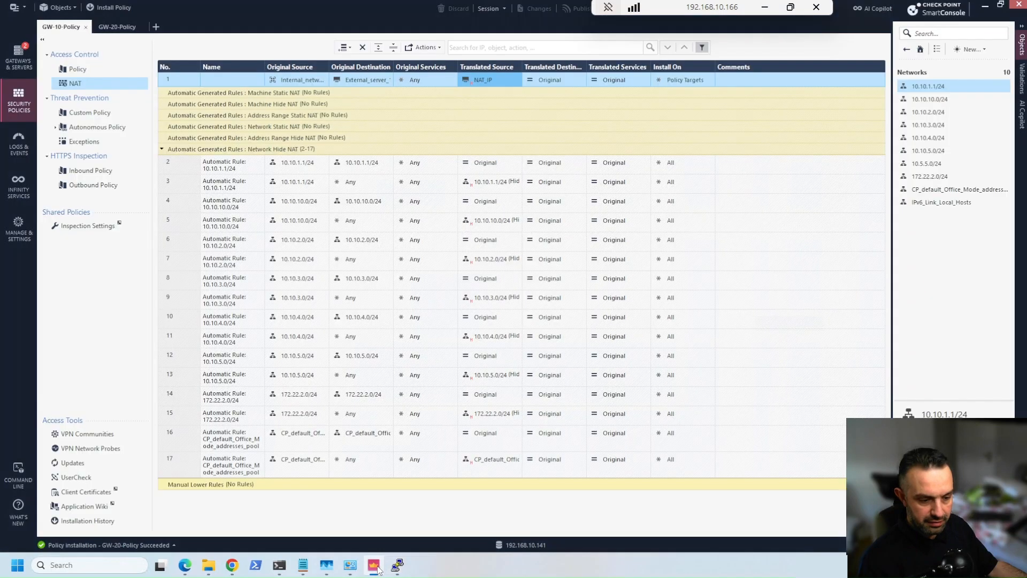
{"action": "left_click", "coordinate": [18, 144]}
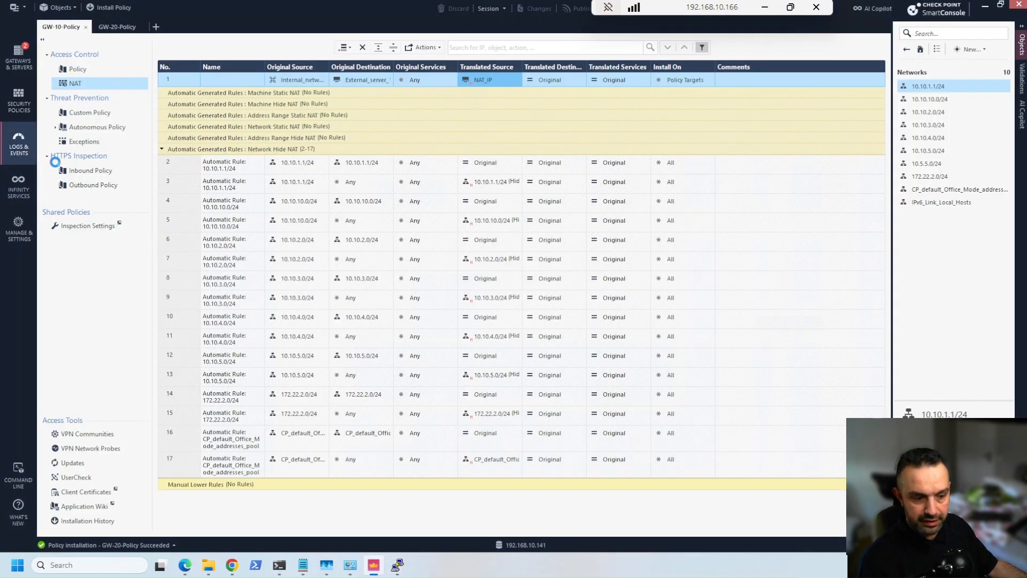
{"action": "left_click", "coordinate": [397, 565]}
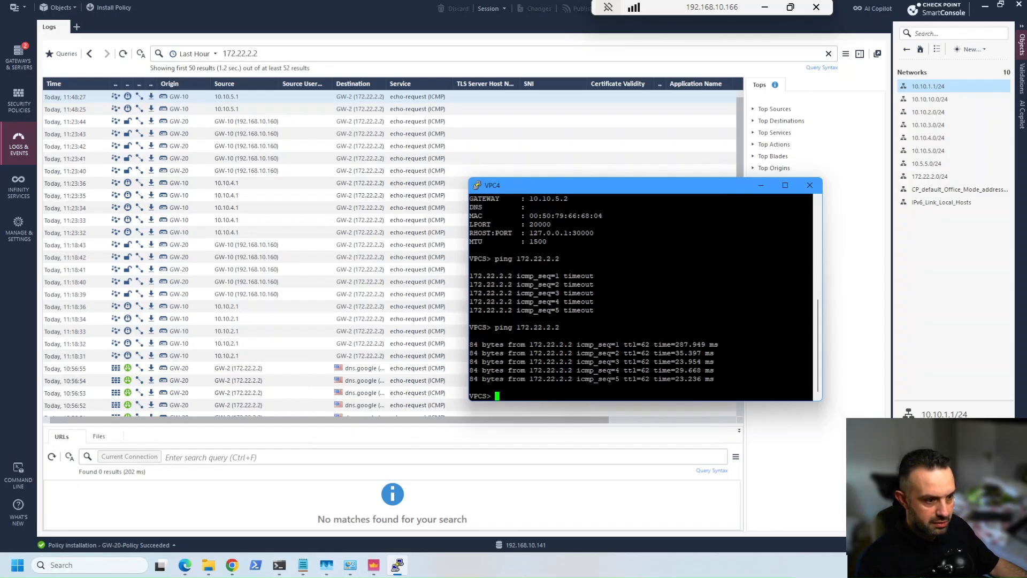
{"action": "scroll", "coordinate": [642, 296], "scroll_direction": "up", "scroll_amount": 8}
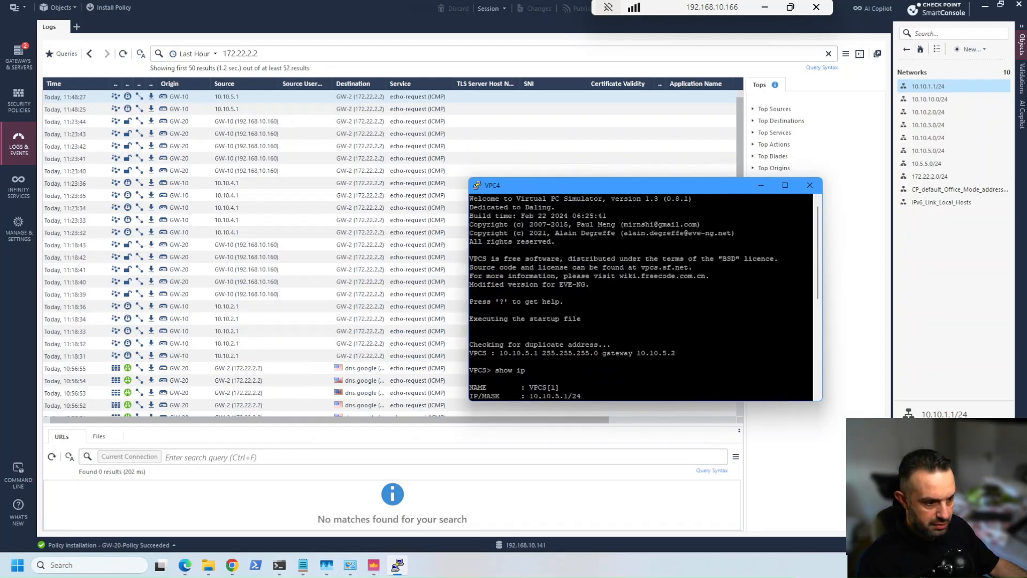
{"action": "left_click_drag", "start_coordinate": [526, 396], "coordinate": [563, 396]}
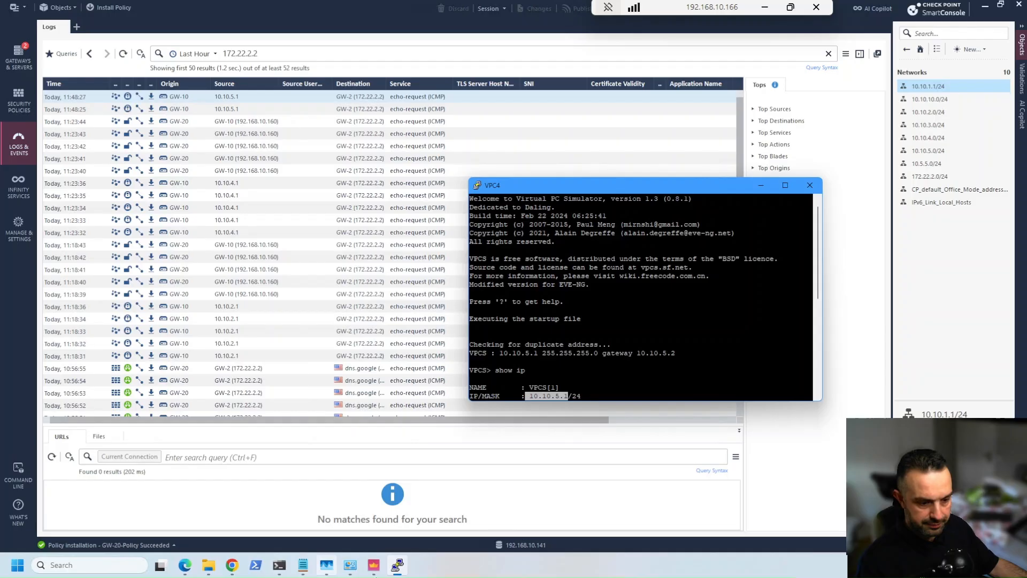
{"action": "left_click", "coordinate": [373, 564]}
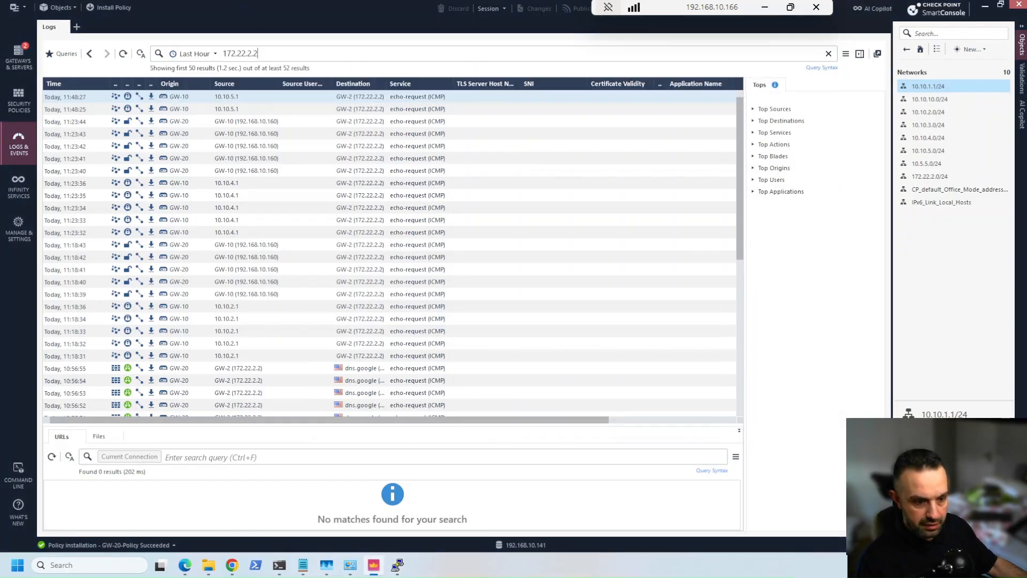
{"action": "key", "text": "ctrl+a"}
{"action": "type", "text": "10.10.5.1"}
{"action": "key", "text": "Return"}
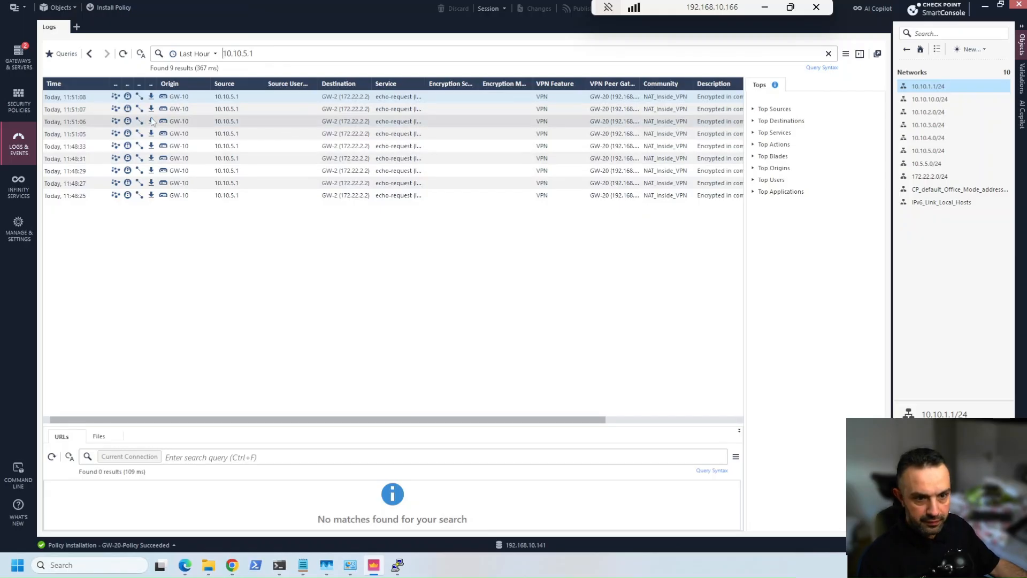
Step: Inspect the NAT and VPN details of the newest log entry for 10.10.5.1, then close them
{"action": "double_click", "coordinate": [183, 98]}
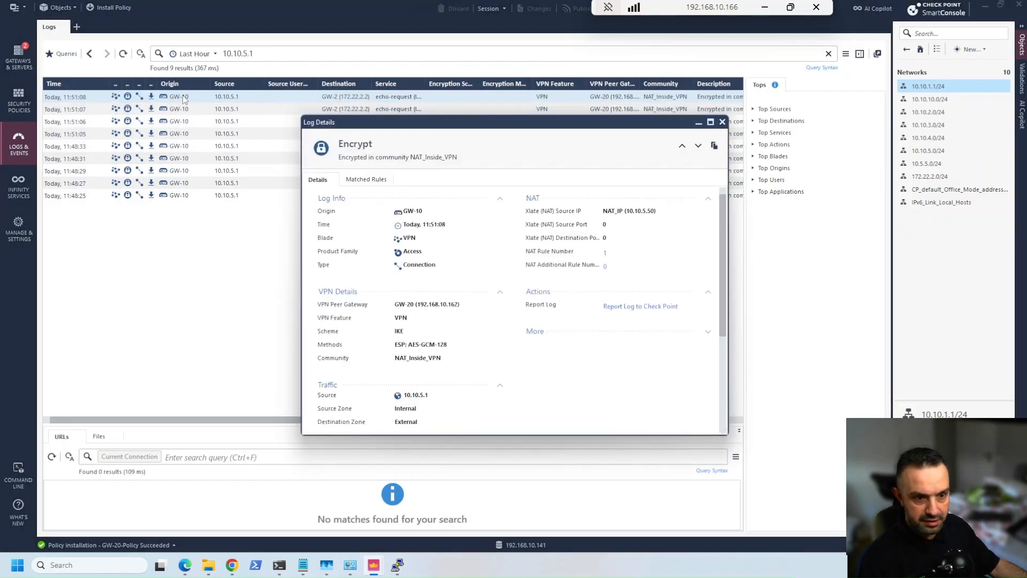
{"action": "left_click_drag", "start_coordinate": [412, 127], "coordinate": [285, 117]}
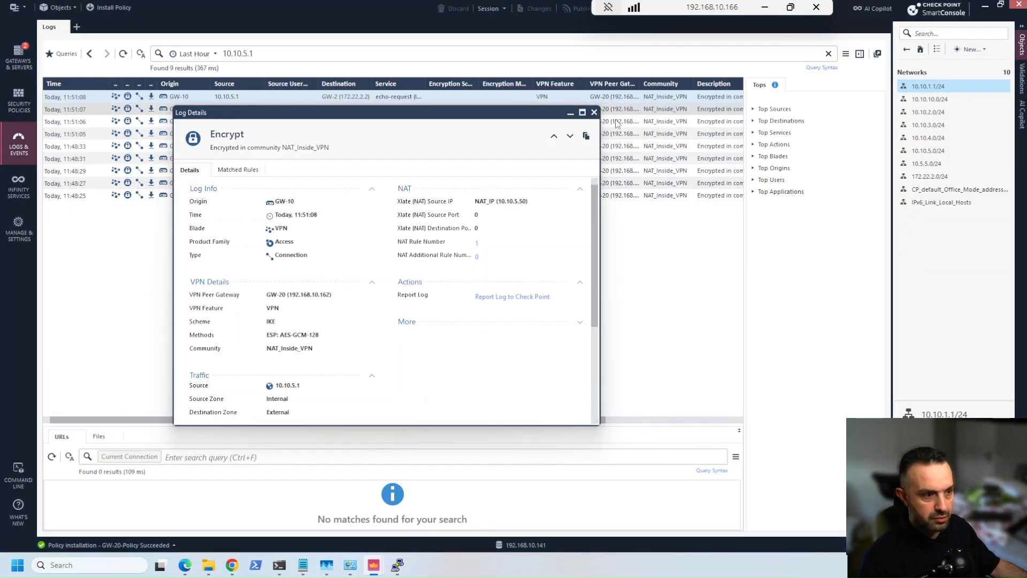
{"action": "left_click", "coordinate": [593, 113]}
Step: Review the access rules of GW-10-Policy and GW-20-Policy, checking the NAT_IP object and the logs of GW-20-Policy's rule 1
{"action": "left_click", "coordinate": [18, 100]}
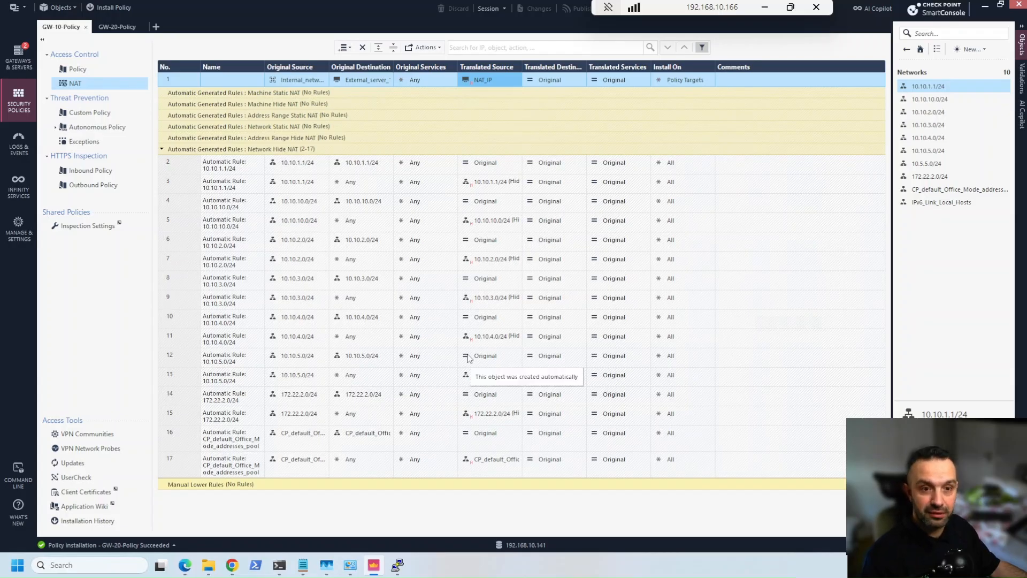
{"action": "left_click", "coordinate": [18, 62]}
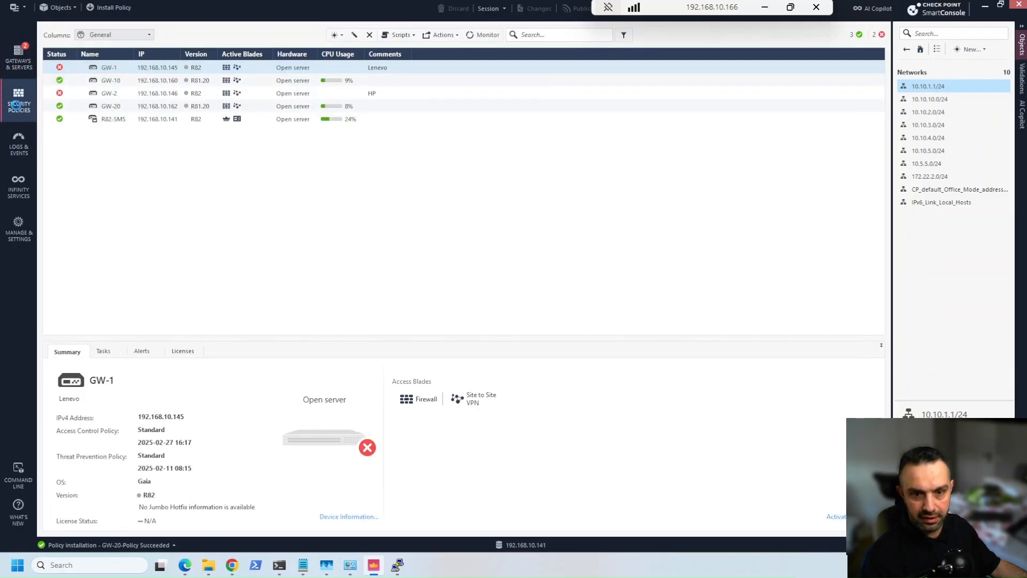
{"action": "left_click", "coordinate": [16, 105]}
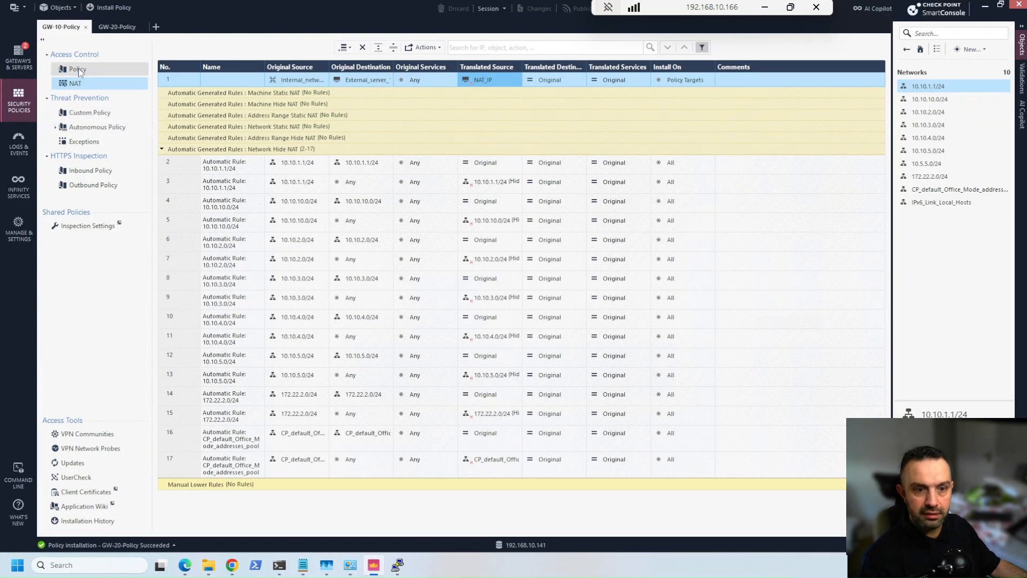
{"action": "left_click", "coordinate": [78, 69]}
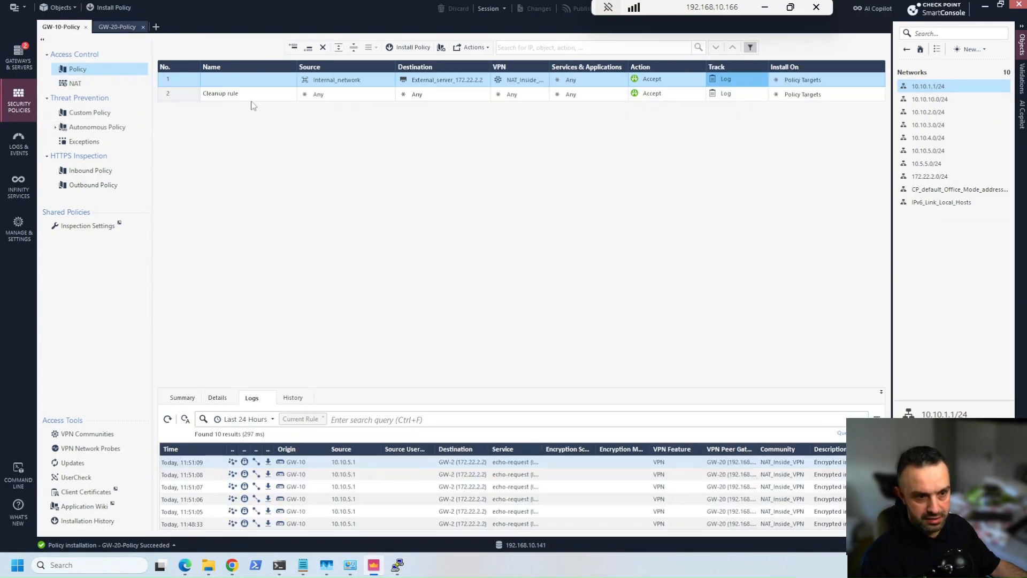
{"action": "left_click", "coordinate": [117, 27]}
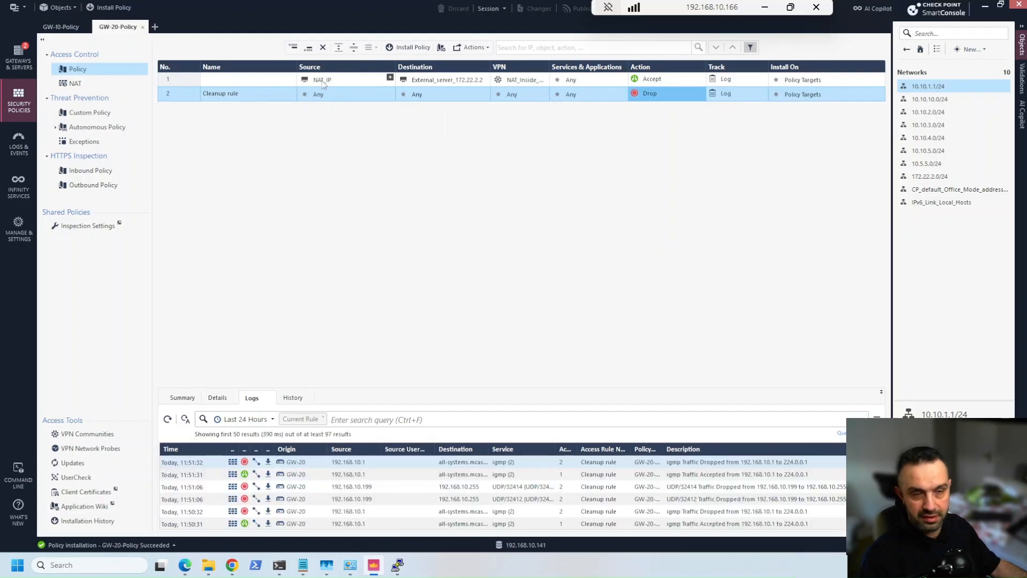
{"action": "mouse_move", "coordinate": [326, 85]}
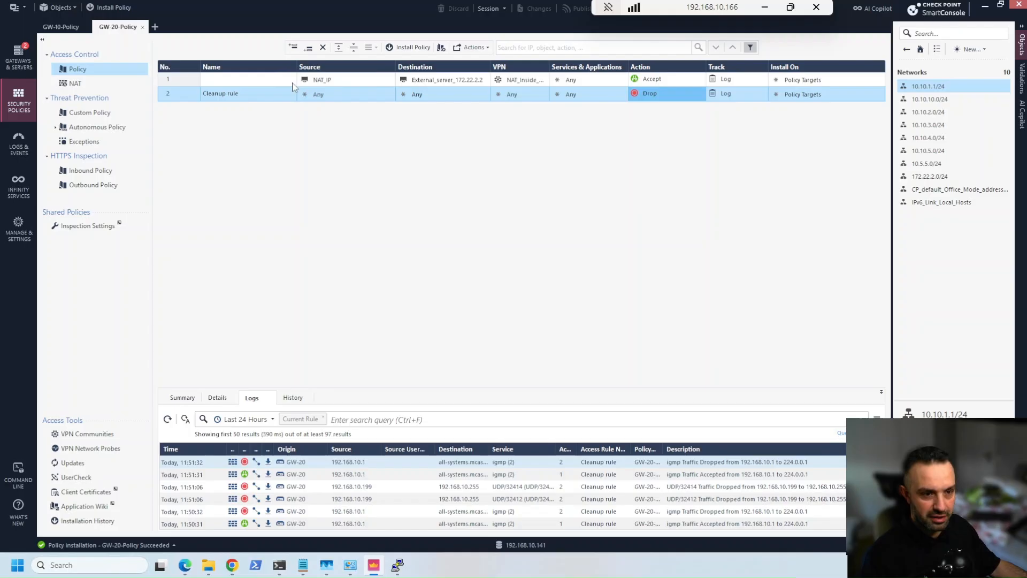
{"action": "mouse_move", "coordinate": [329, 82]}
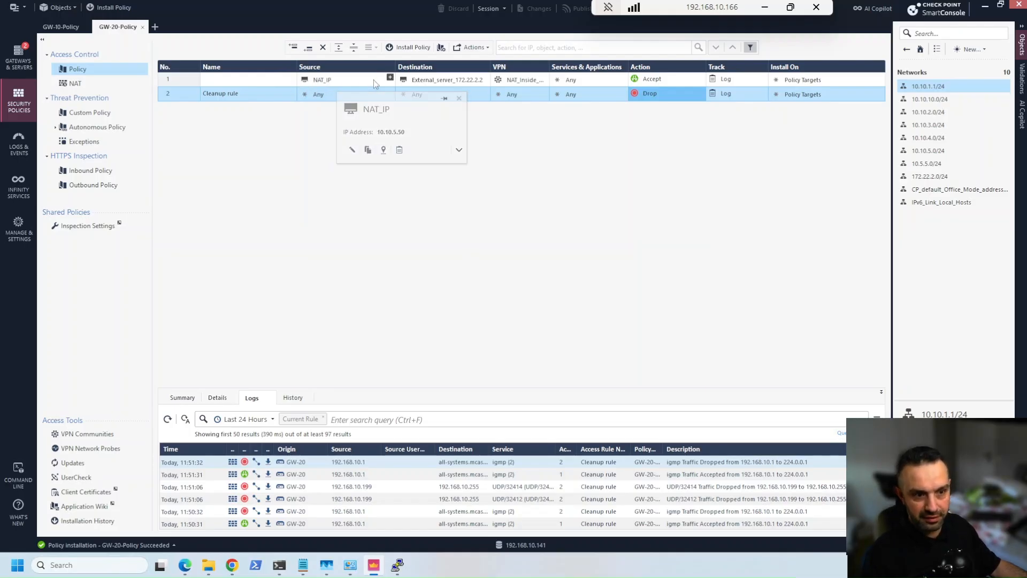
{"action": "left_click", "coordinate": [253, 78]}
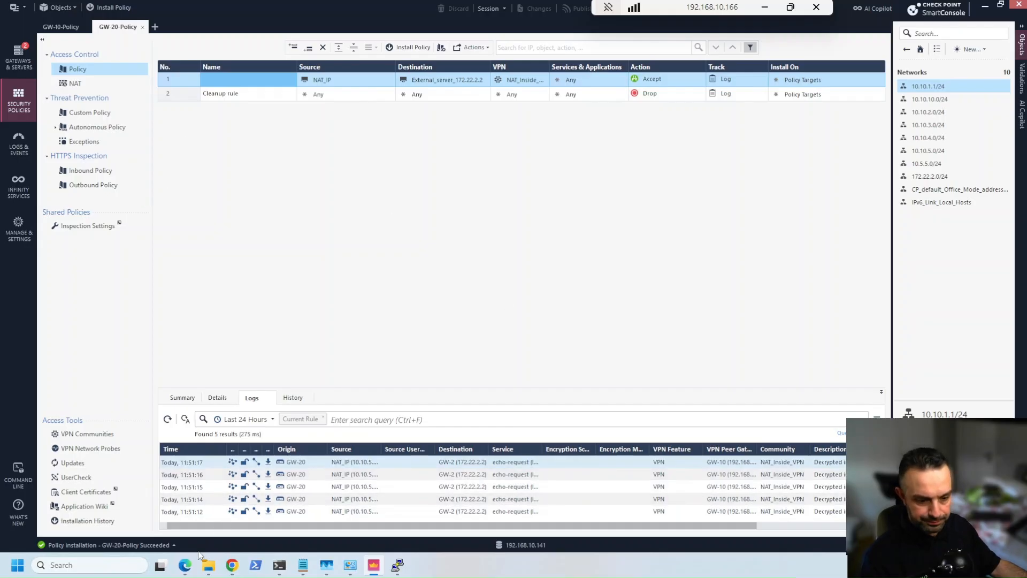
Step: Switch to the EVE topology in the browser, open VPC7's console and display its IP configuration with show ip
{"action": "left_click", "coordinate": [184, 565]}
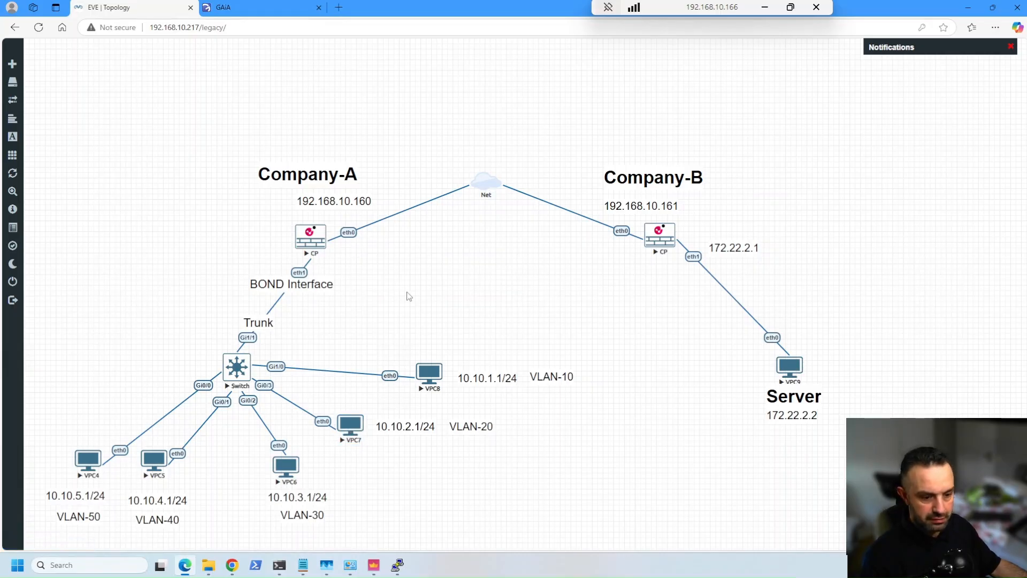
{"action": "left_click", "coordinate": [396, 565]}
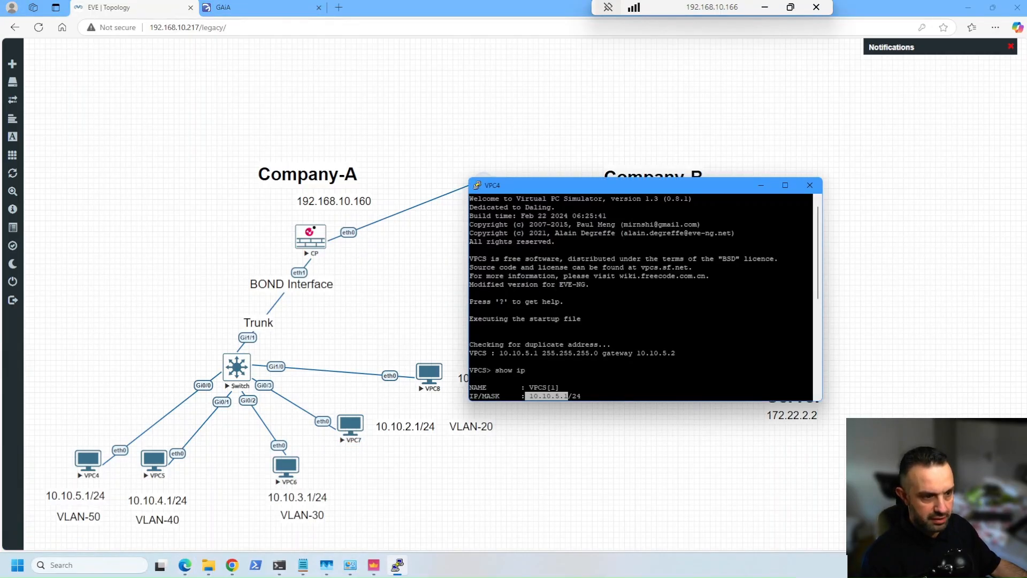
{"action": "left_click", "coordinate": [411, 497]}
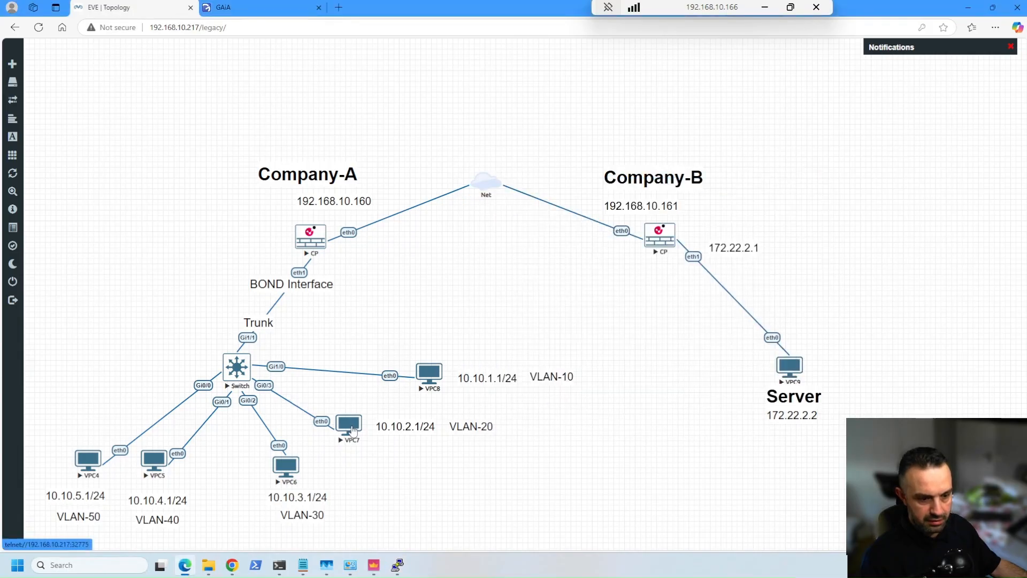
{"action": "left_click", "coordinate": [350, 430]}
{"action": "left_click", "coordinate": [564, 87]}
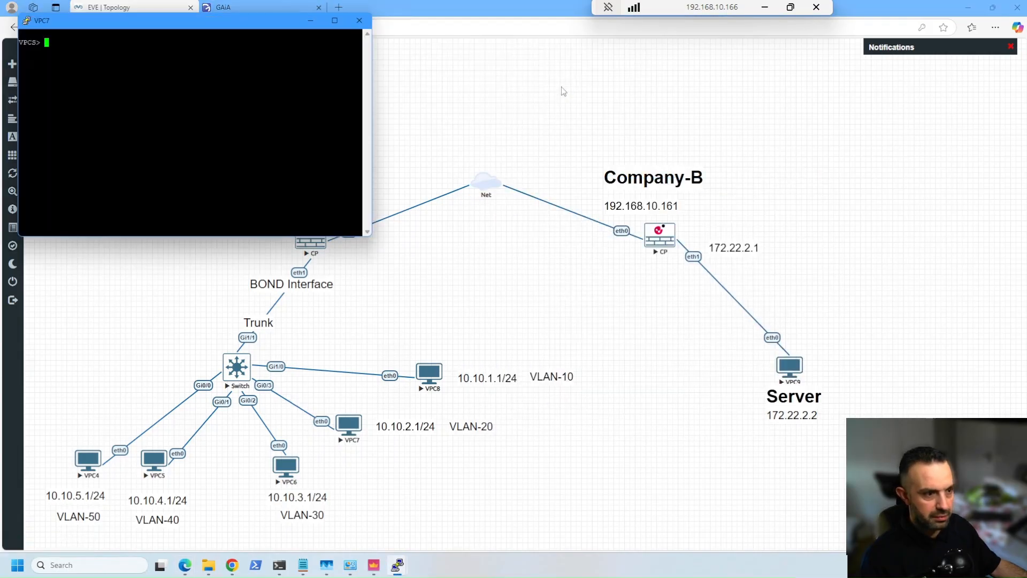
{"action": "type", "text": "sh"}
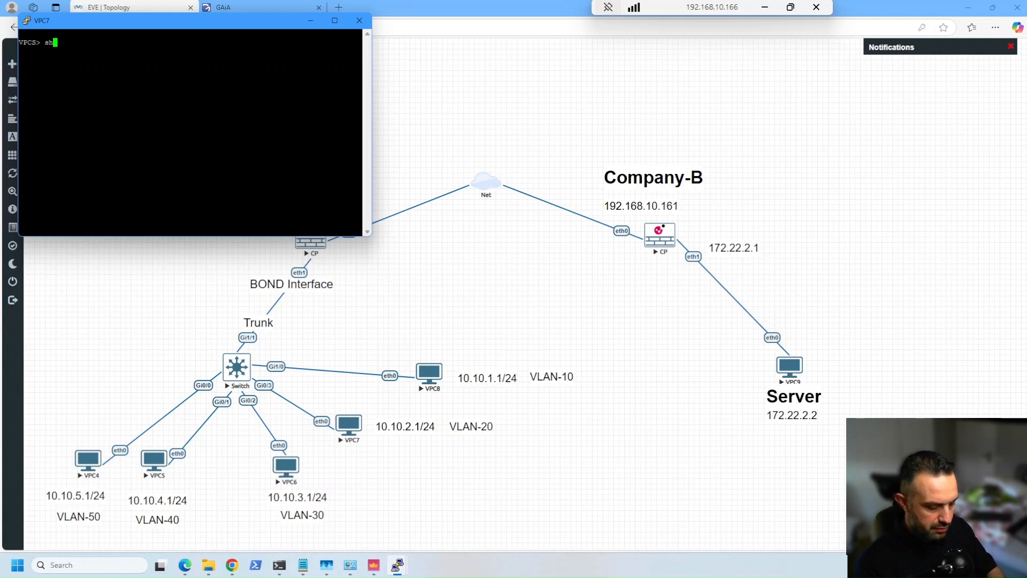
{"action": "type", "text": "ow ip"}
{"action": "key", "text": "Return"}
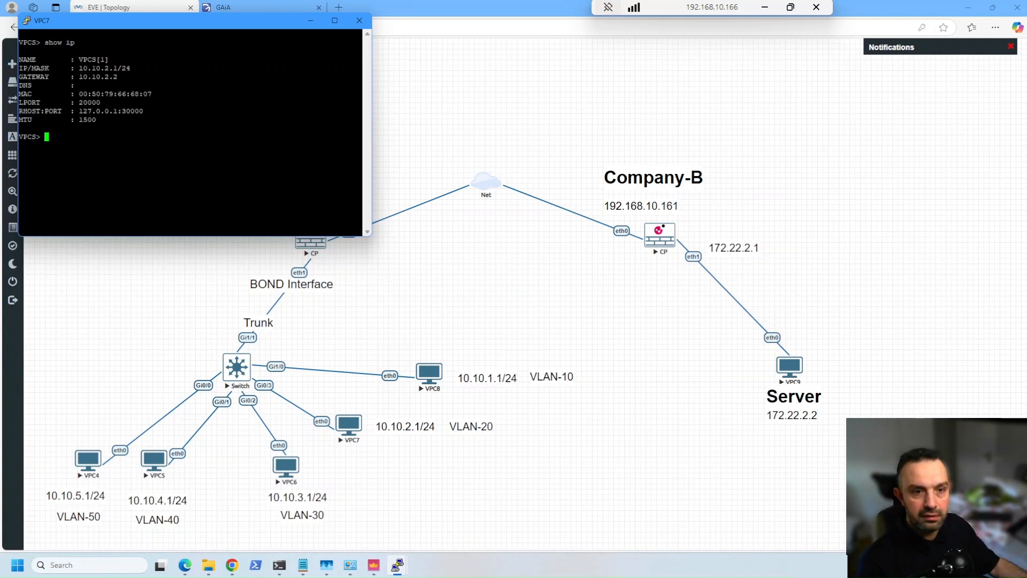
Step: Ping the Company-B server at 172.22.2.2 from VPC7's console
{"action": "left_click_drag", "start_coordinate": [247, 27], "coordinate": [503, 137]}
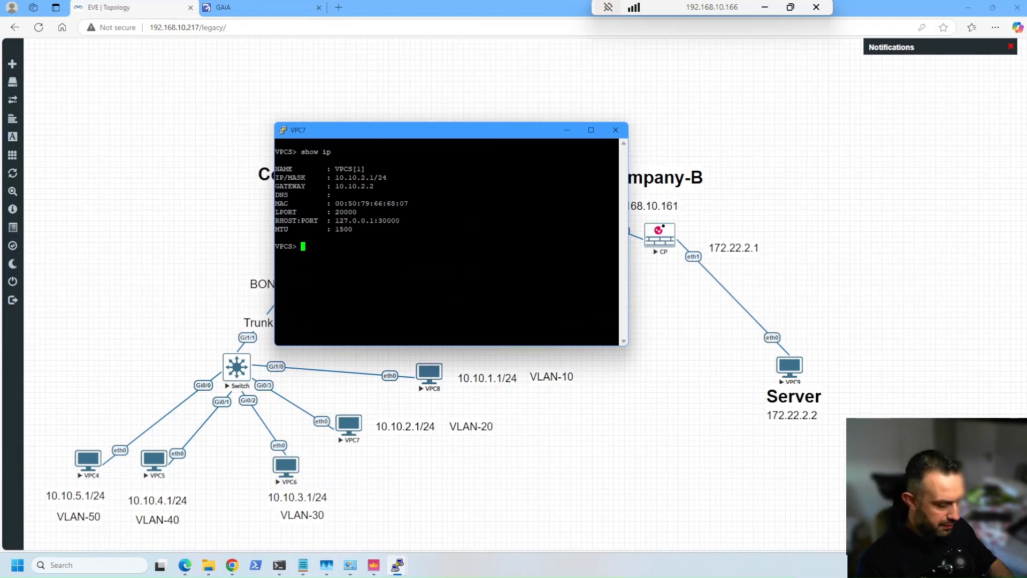
{"action": "type", "text": "ping 17"}
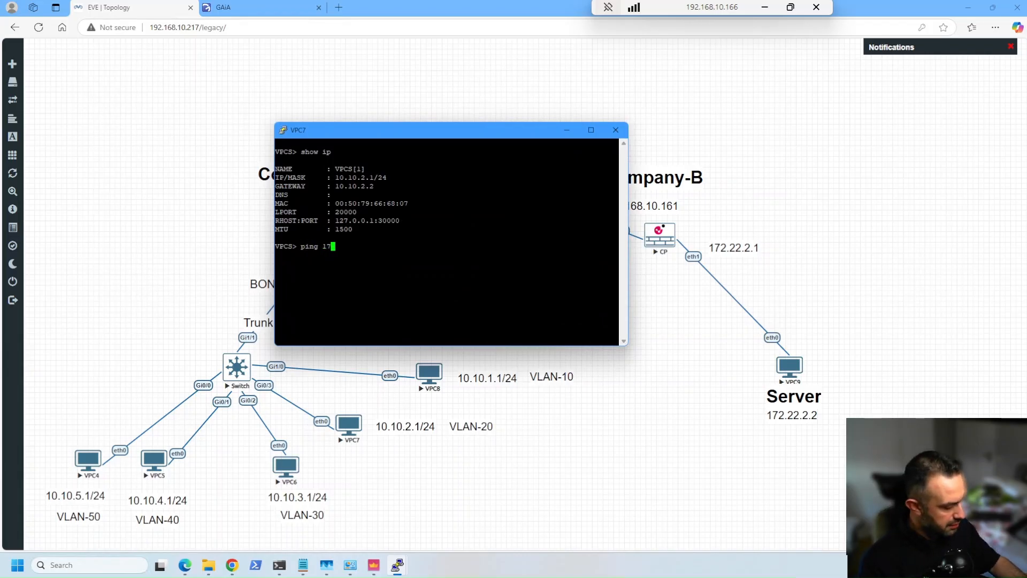
{"action": "type", "text": "2.22.2.2"}
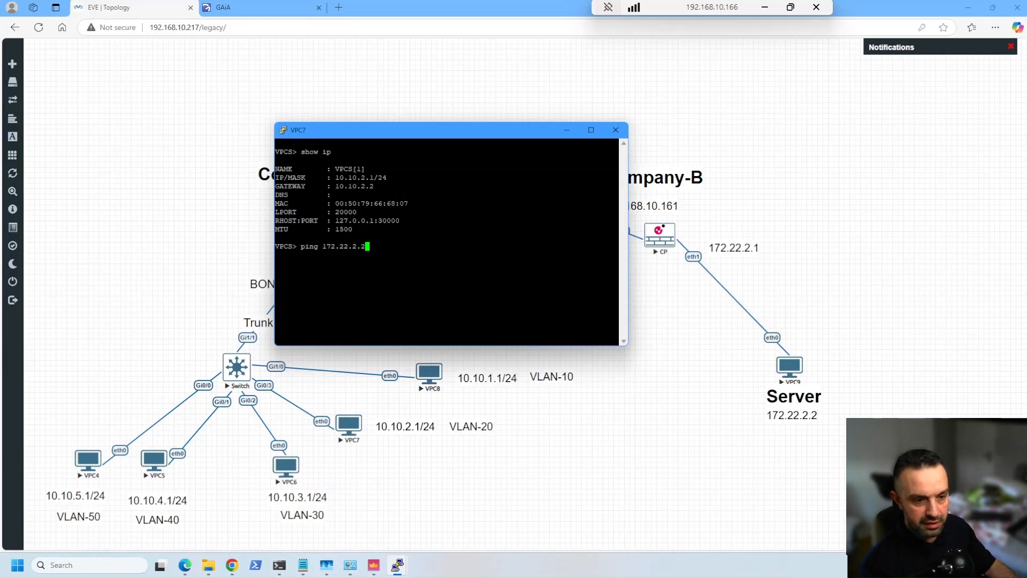
{"action": "key", "text": "Return"}
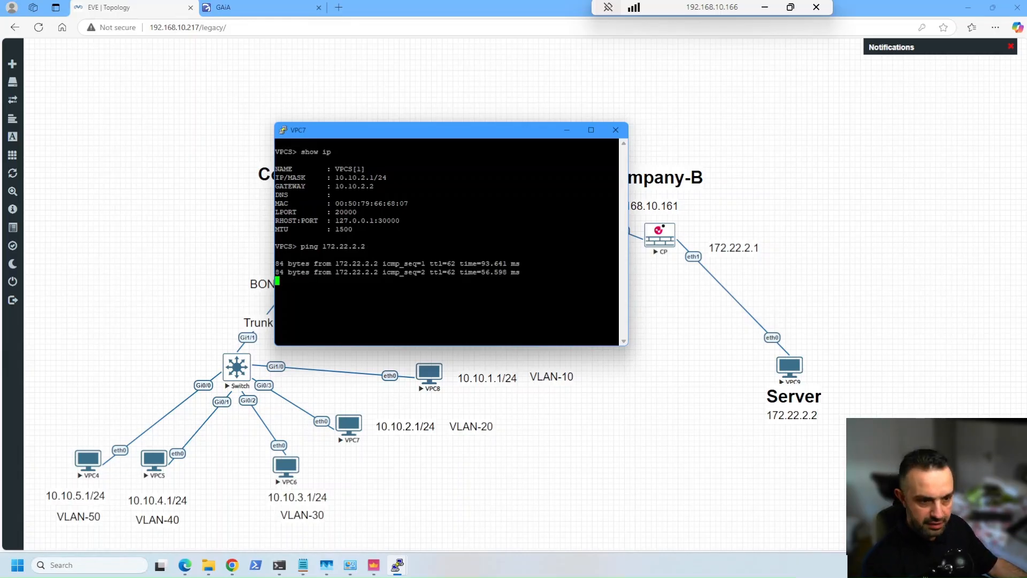
Step: Copy VPC7's IP address, switch to SmartConsole and search the last hour's logs for 10.10.2.1, refreshing the results
{"action": "left_click_drag", "start_coordinate": [332, 177], "coordinate": [369, 177]}
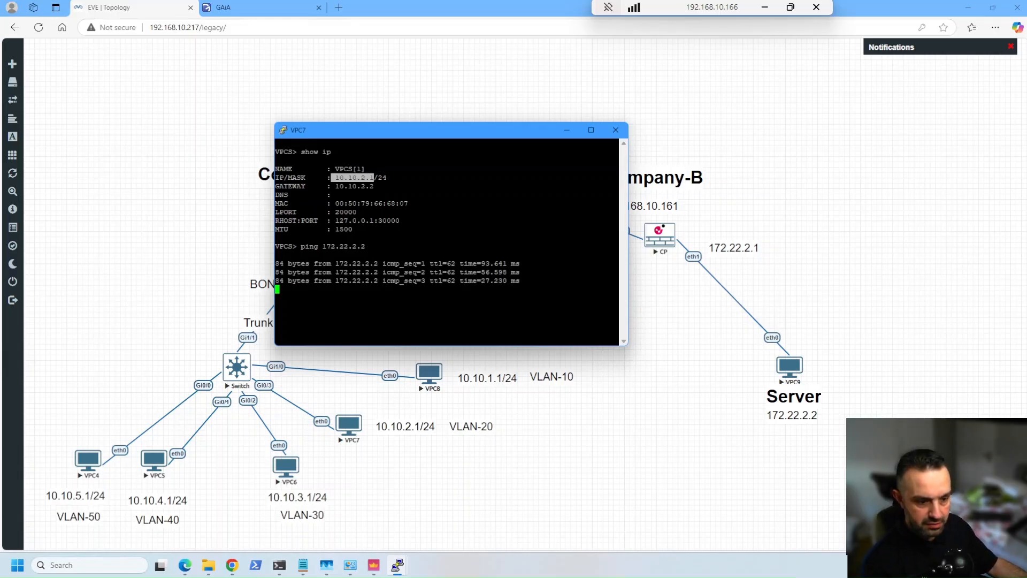
{"action": "left_click", "coordinate": [374, 565]}
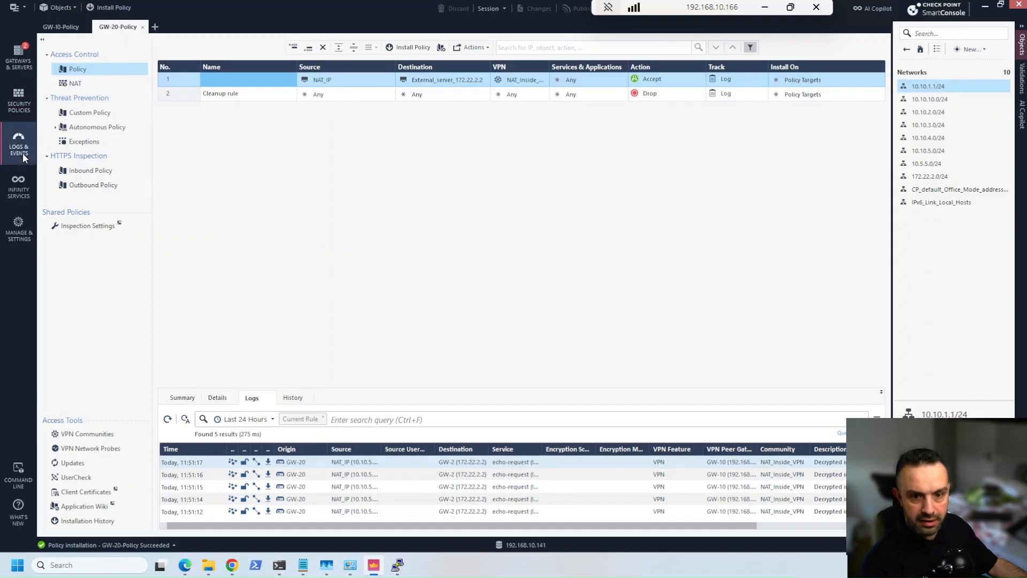
{"action": "left_click", "coordinate": [23, 153]}
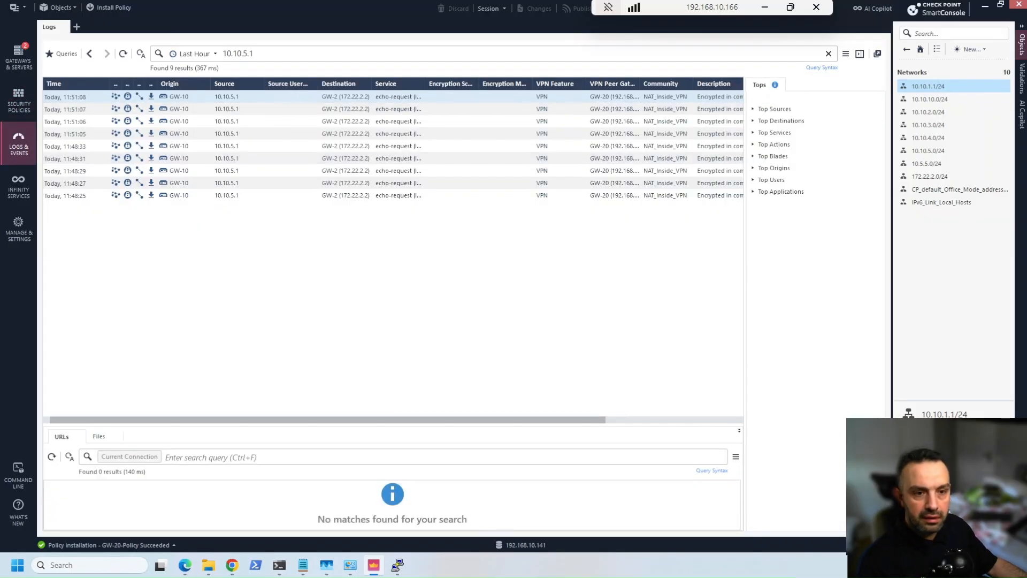
{"action": "left_click", "coordinate": [214, 53]}
{"action": "type", "text": "10.10.2.1"}
{"action": "key", "text": "Return"}
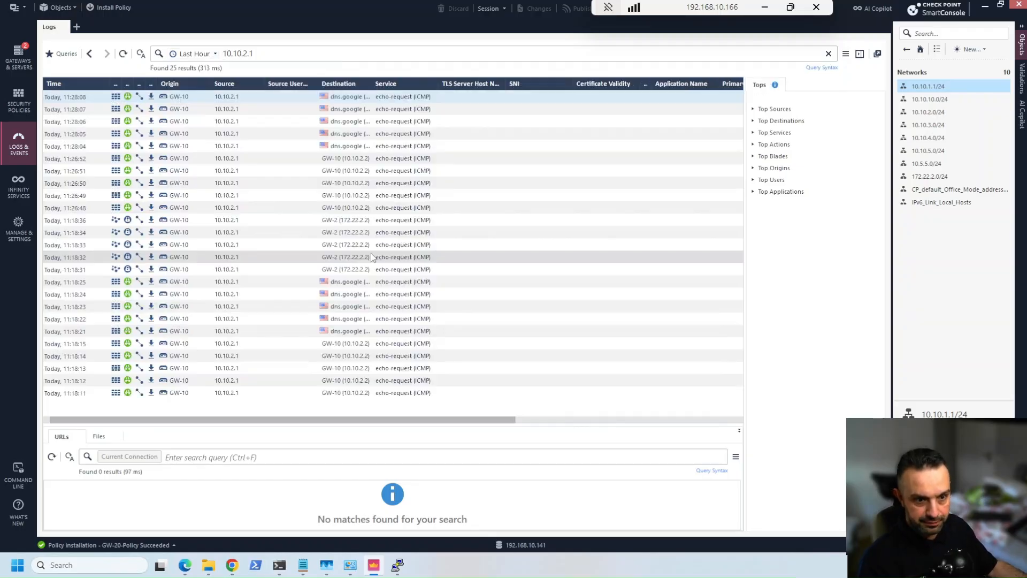
{"action": "left_click", "coordinate": [124, 55]}
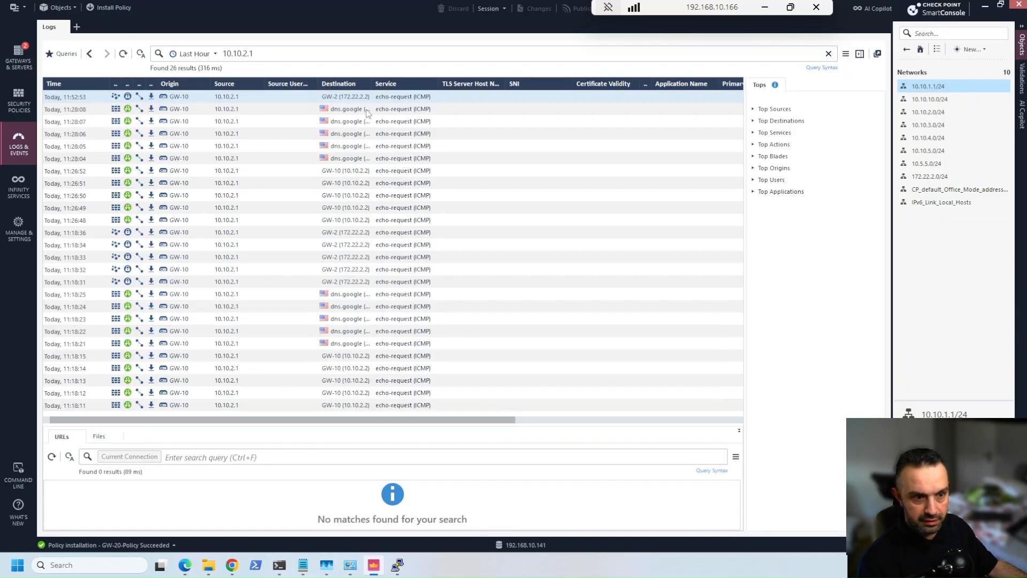
Step: Inspect the NAT and VPN details and the matched rules of the newest log entry for 10.10.2.1, then close them
{"action": "double_click", "coordinate": [334, 96]}
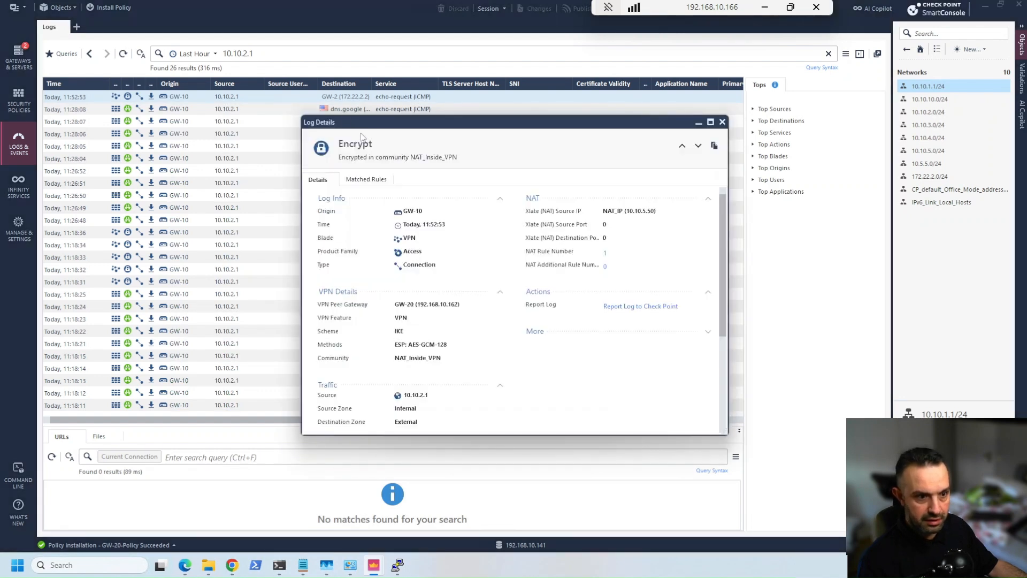
{"action": "left_click_drag", "start_coordinate": [348, 127], "coordinate": [224, 113]}
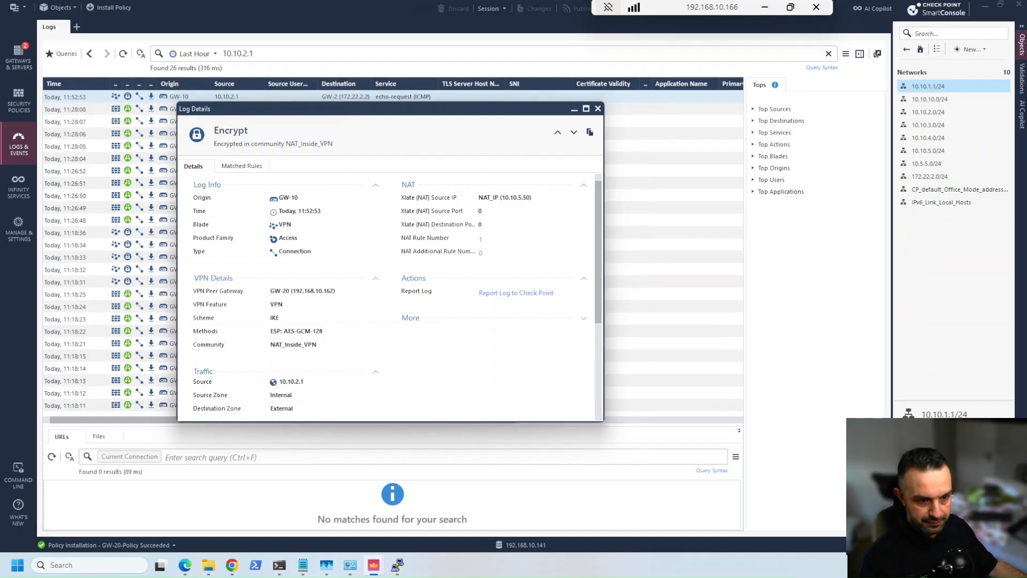
{"action": "left_click", "coordinate": [254, 167]}
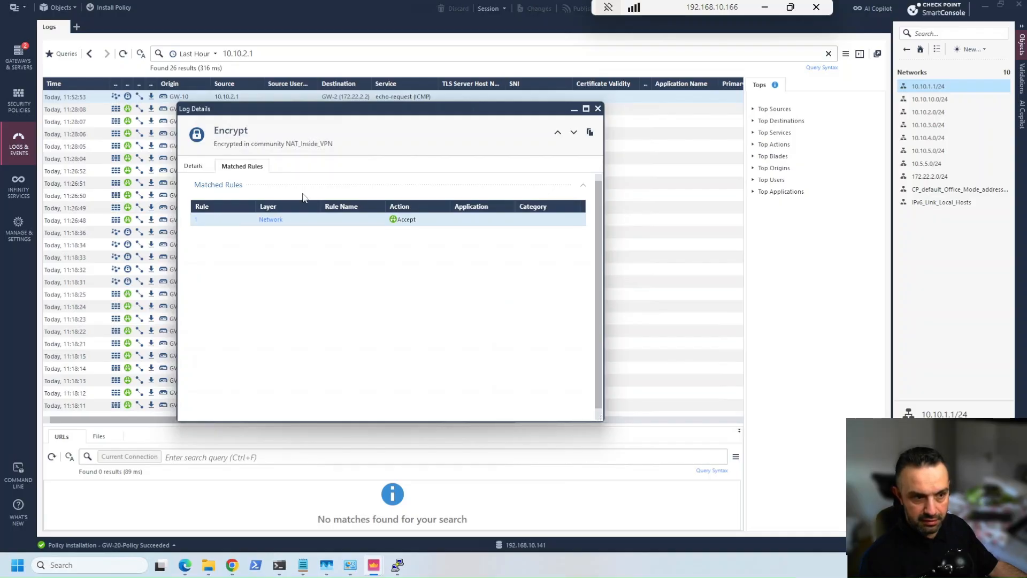
{"action": "left_click", "coordinate": [597, 110]}
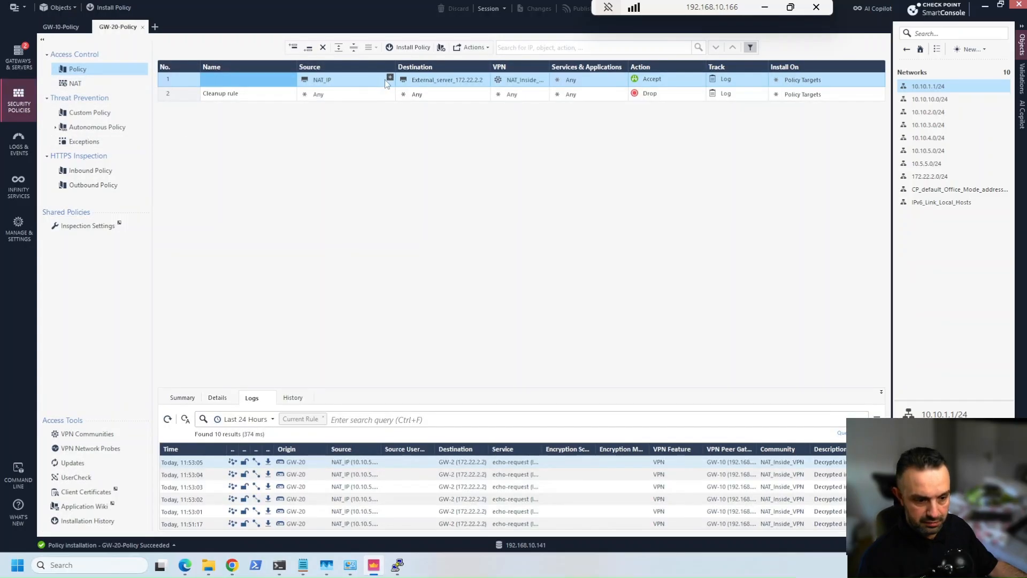
Step: Widen the Source column in the logs of GW-20-Policy's rule 1, refresh them and review the source addresses
{"action": "left_click_drag", "start_coordinate": [381, 449], "coordinate": [398, 449]}
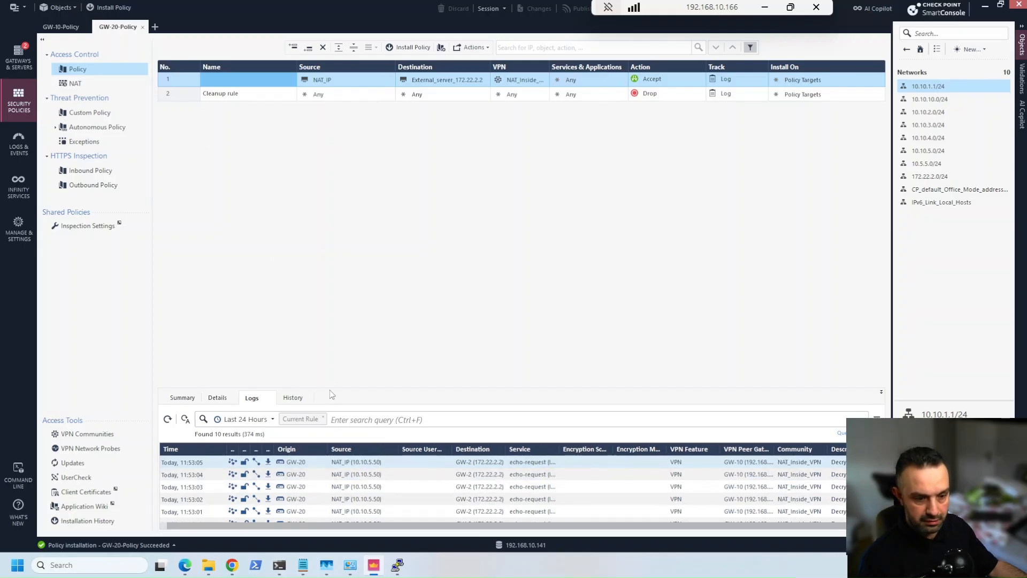
{"action": "left_click", "coordinate": [169, 417]}
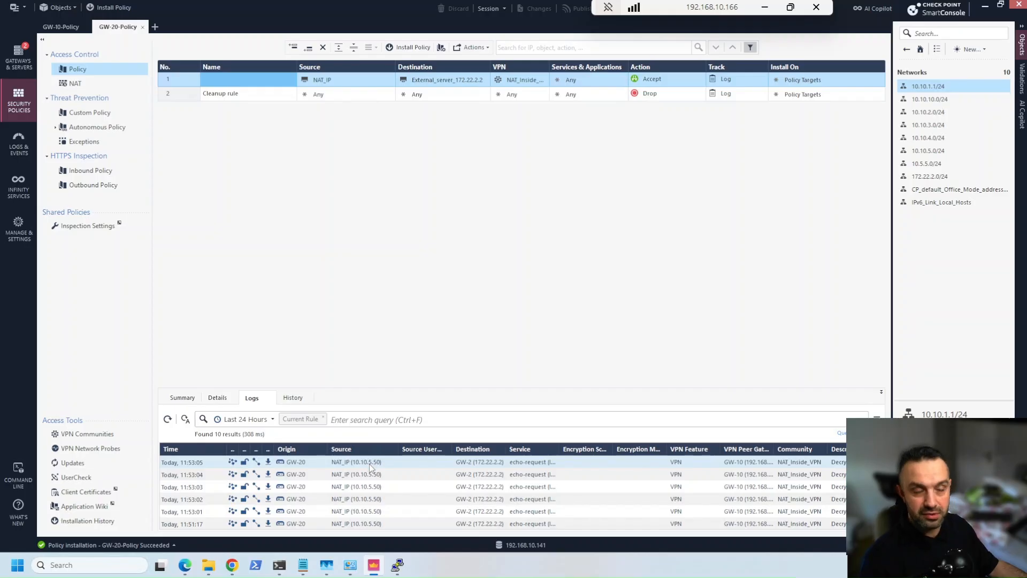
{"action": "scroll", "coordinate": [371, 466], "scroll_direction": "down", "scroll_amount": 2}
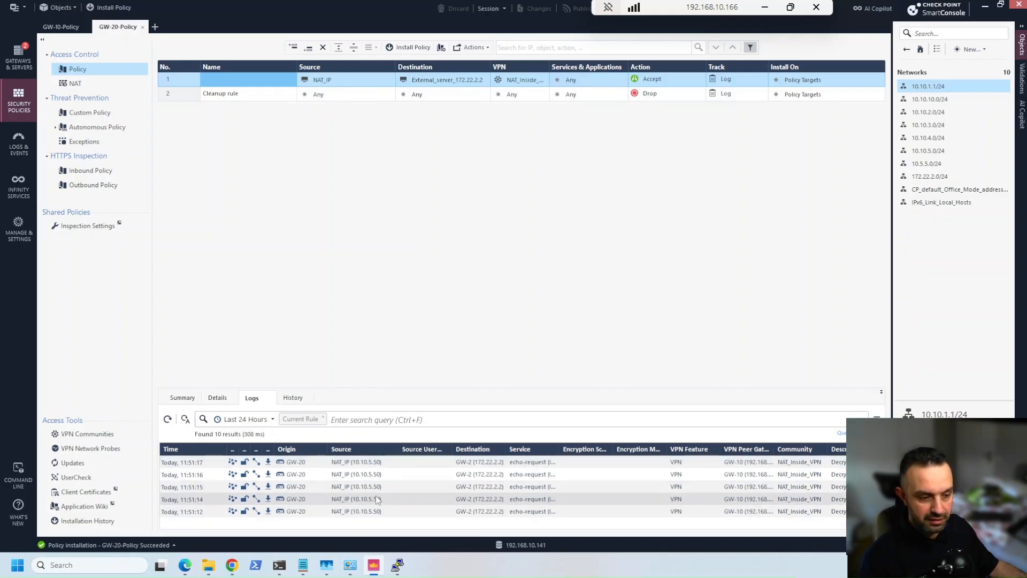
{"action": "scroll", "coordinate": [374, 492], "scroll_direction": "up", "scroll_amount": 2}
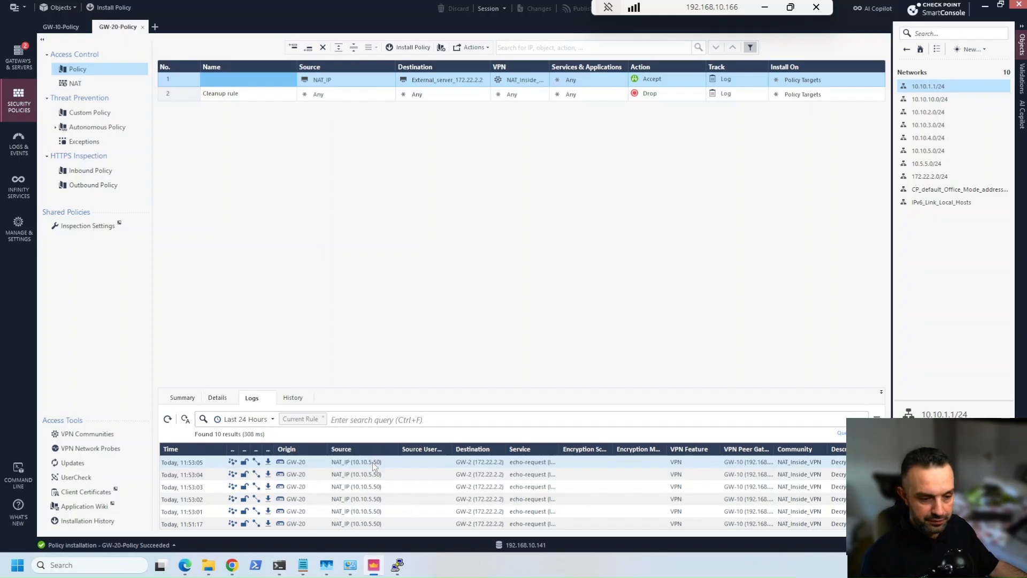
Step: Find the NAT_IP host by searching the objects for "nat ip" and set its IPv4 address to 100.100.100.100
{"action": "left_click", "coordinate": [928, 34]}
{"action": "type", "text": "nat"}
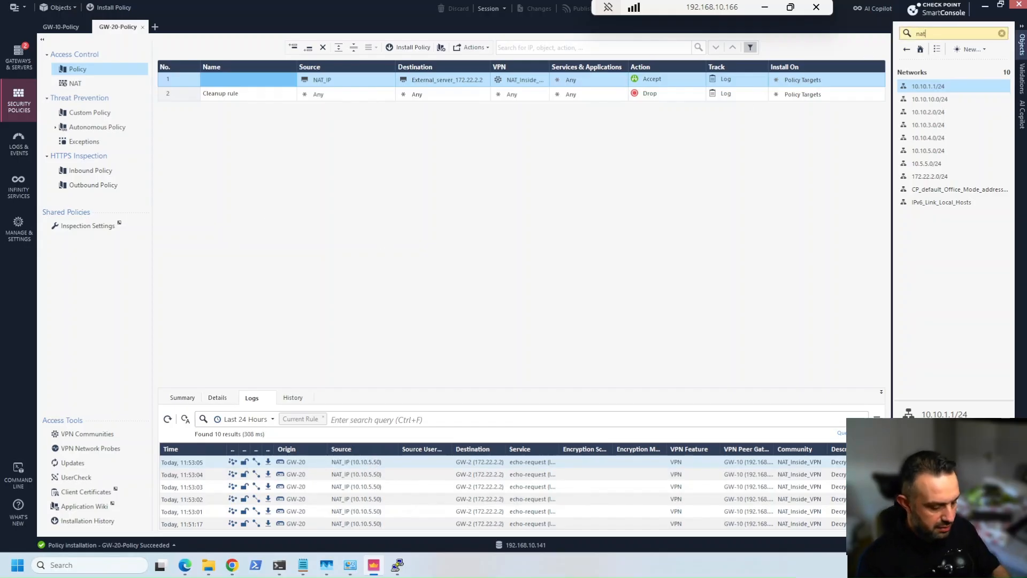
{"action": "type", "text": " ip"}
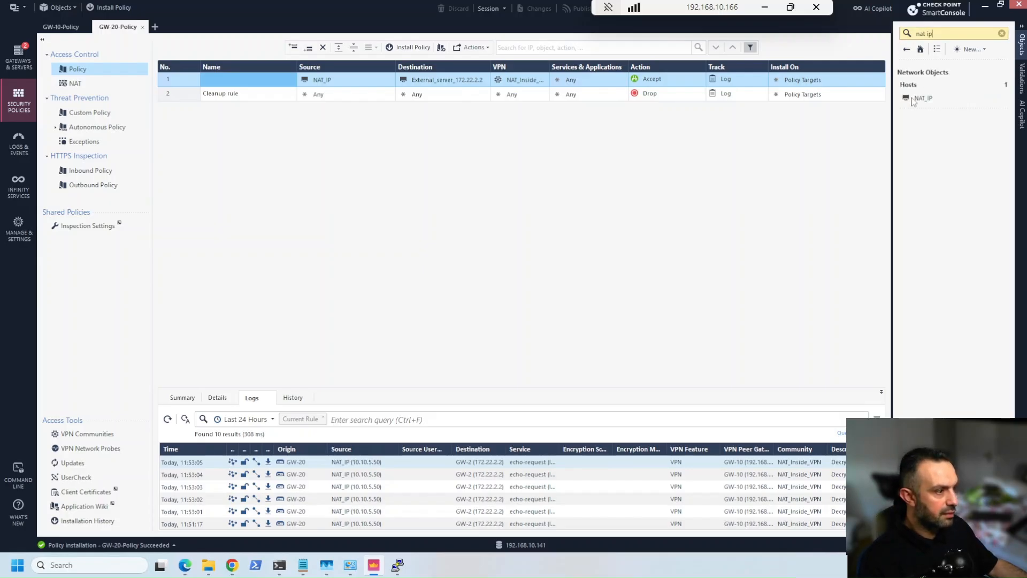
{"action": "left_click", "coordinate": [915, 98]}
{"action": "double_click", "coordinate": [915, 99]}
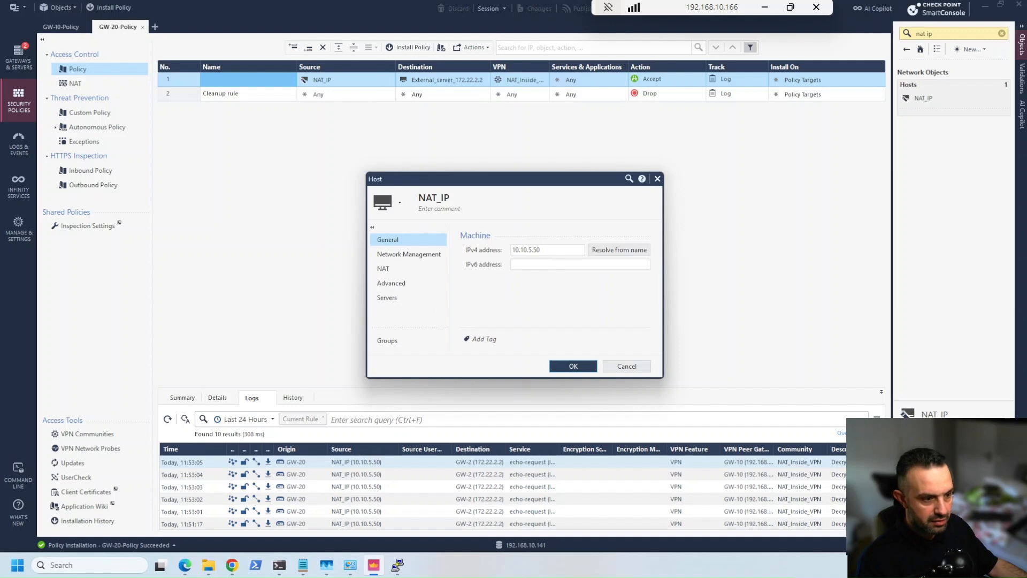
{"action": "left_click_drag", "start_coordinate": [540, 250], "coordinate": [467, 250]}
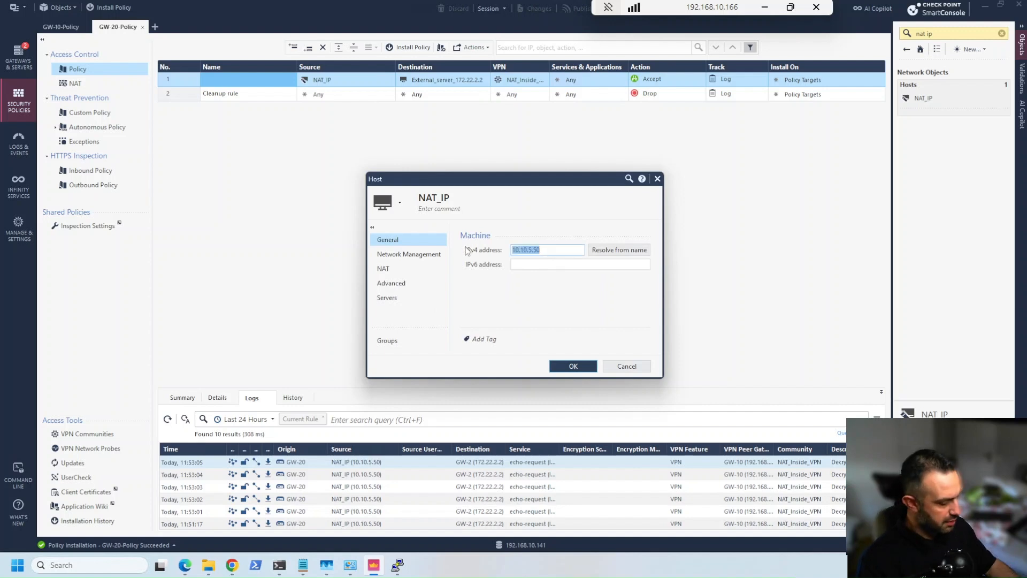
{"action": "type", "text": "100.1"}
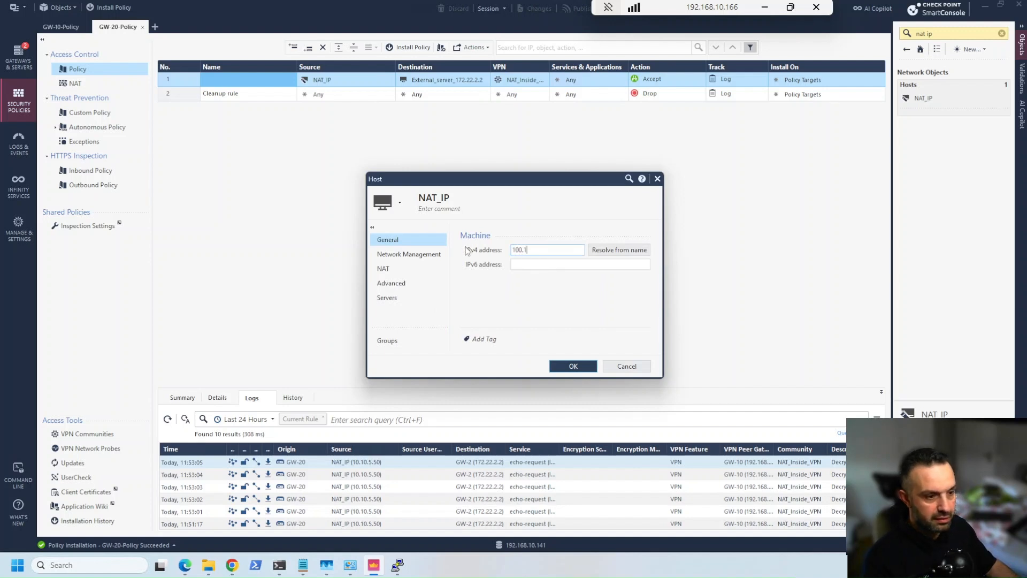
{"action": "type", "text": "00.100"}
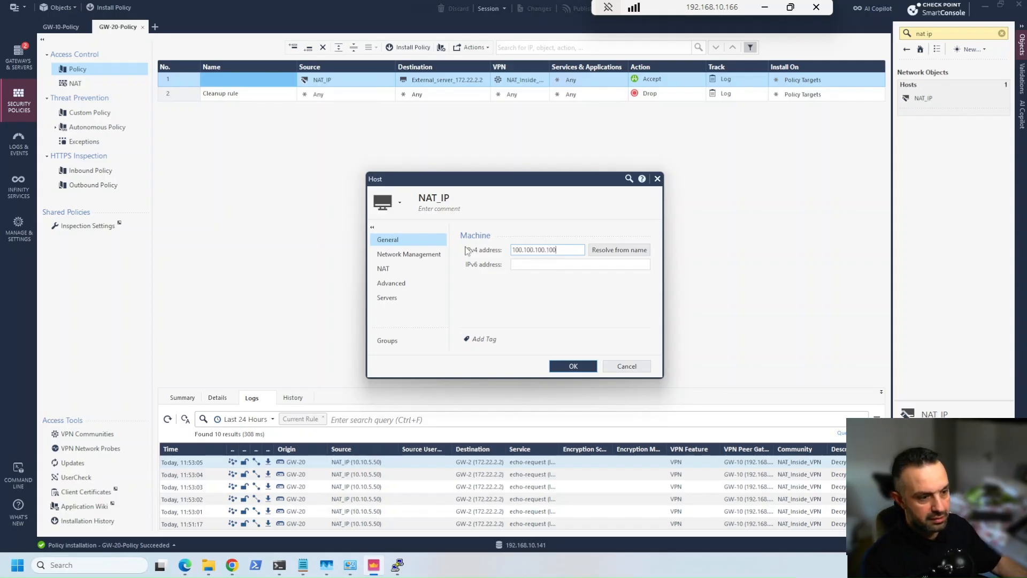
{"action": "left_click", "coordinate": [572, 366]}
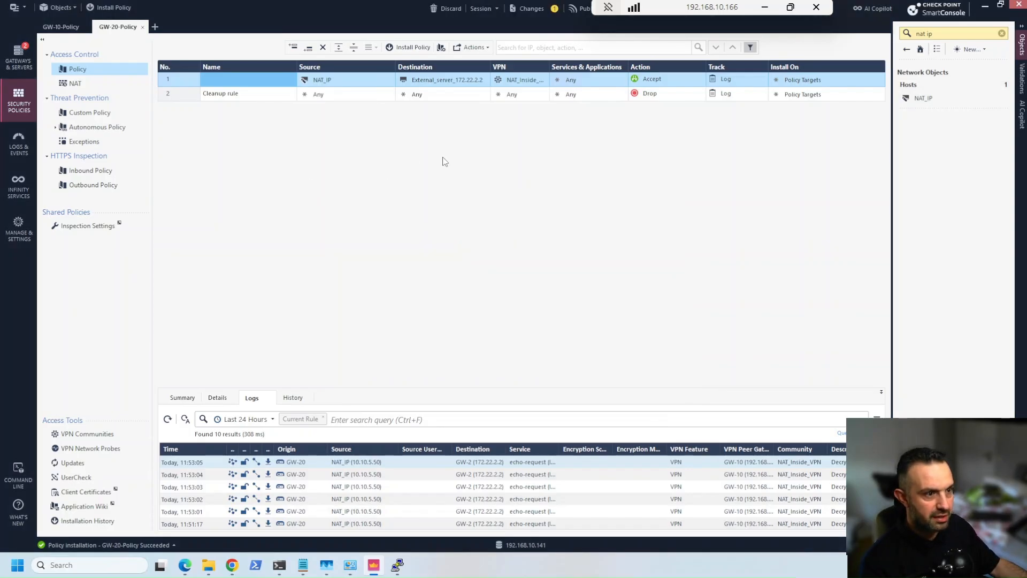
Step: Publish the pending change and install GW-10-Policy on the GW-10 gateway
{"action": "left_click", "coordinate": [107, 8]}
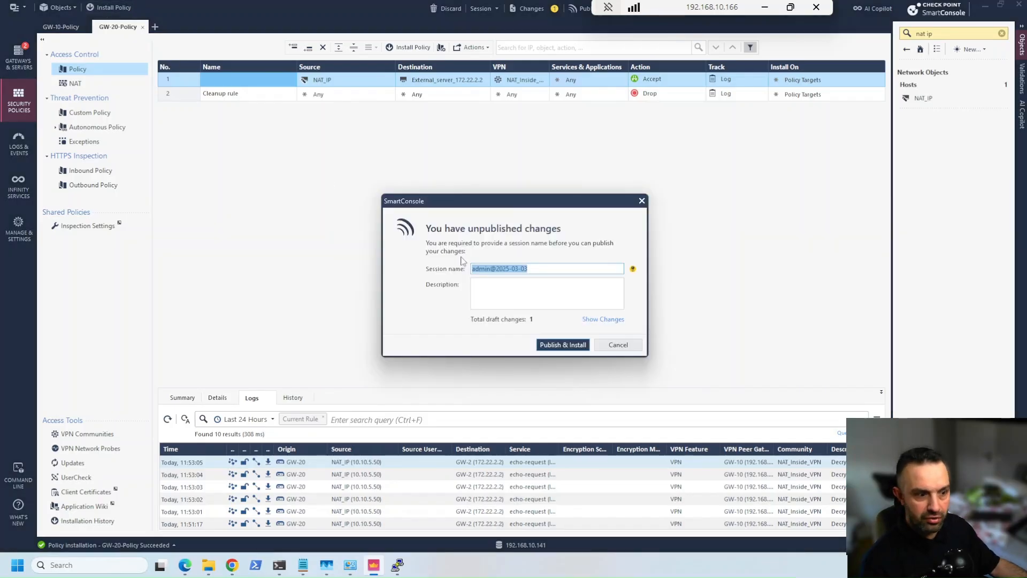
{"action": "left_click", "coordinate": [553, 346]}
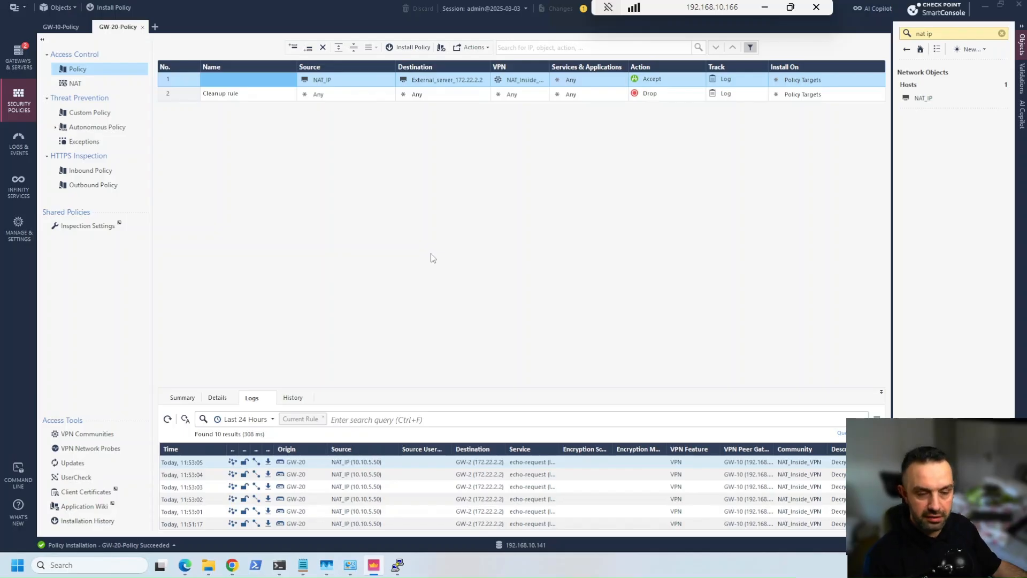
{"action": "left_click", "coordinate": [499, 154]}
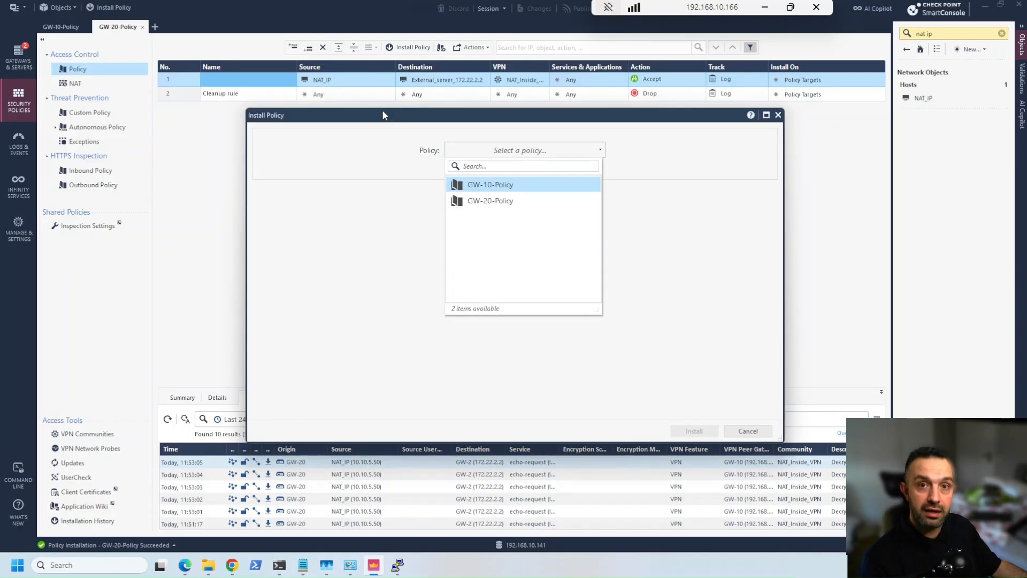
{"action": "key", "text": "Return"}
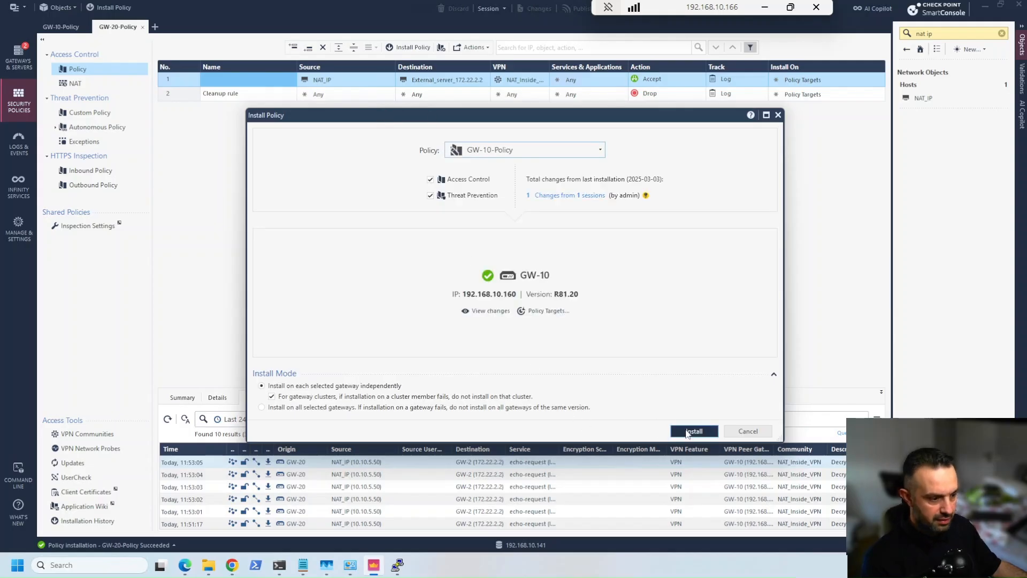
{"action": "key", "text": "Return"}
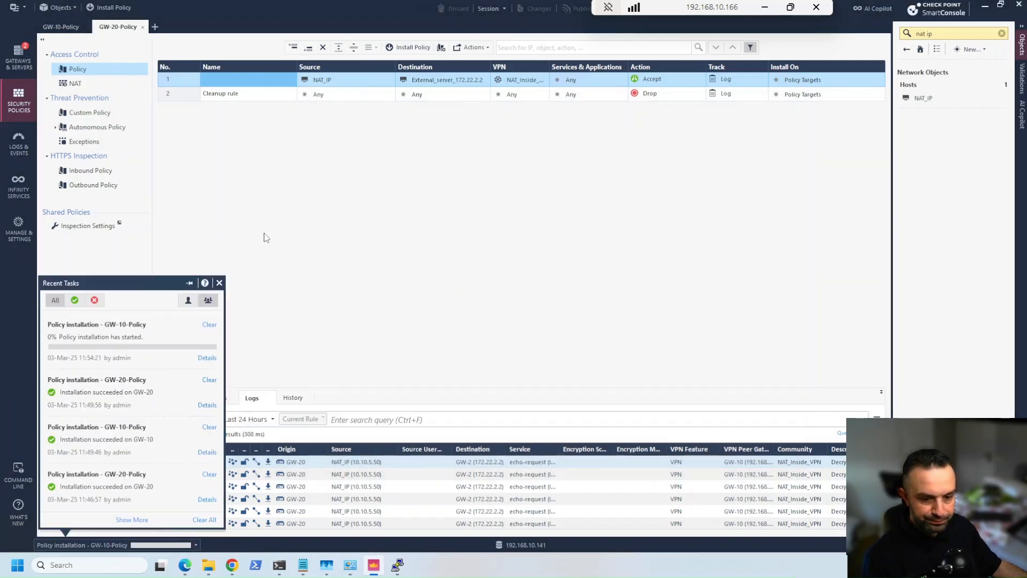
Step: Install GW-20-Policy on the GW-20 gateway and check the progress of both policy installations
{"action": "left_click", "coordinate": [121, 6]}
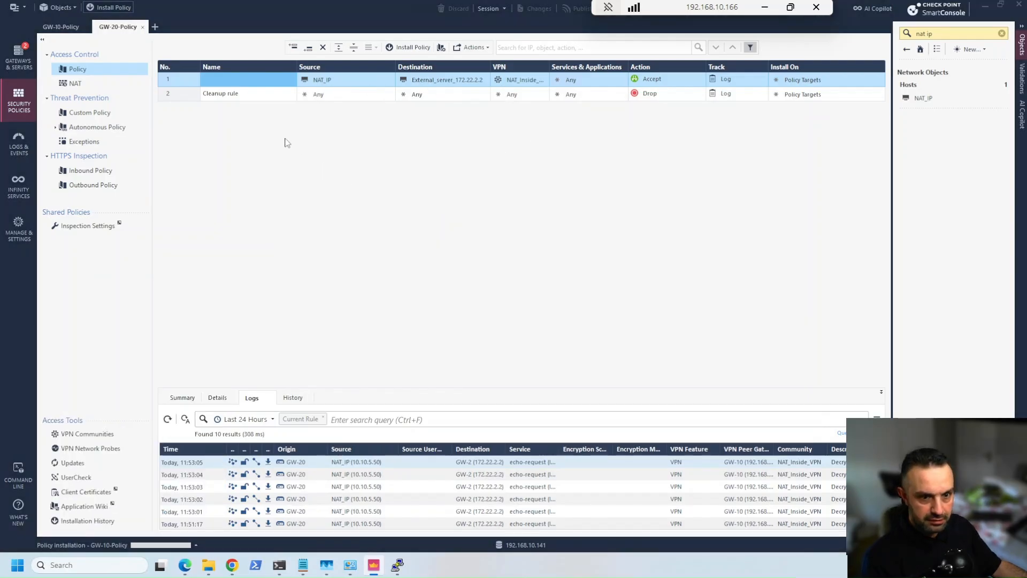
{"action": "left_click", "coordinate": [471, 151]}
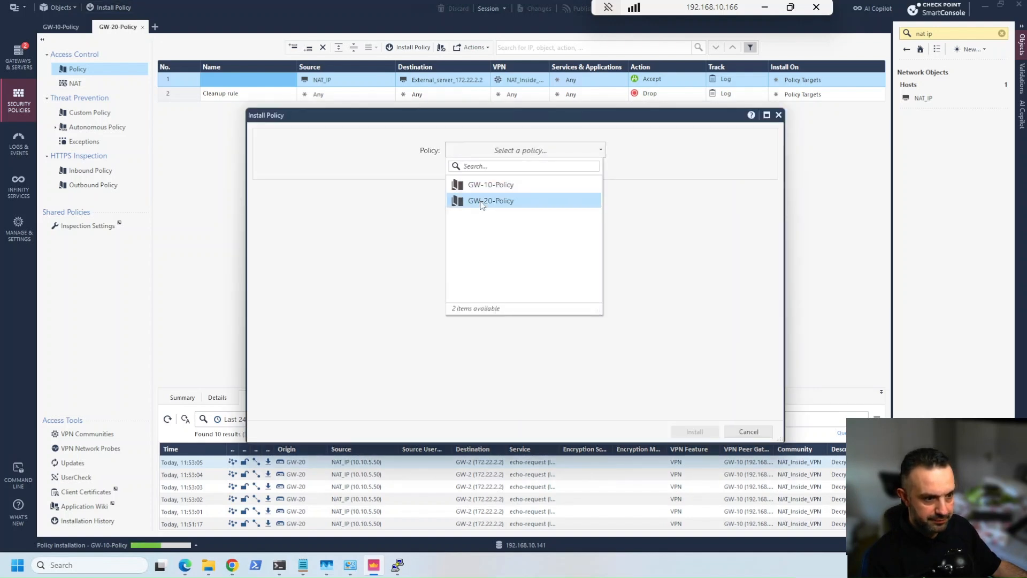
{"action": "left_click", "coordinate": [482, 206]}
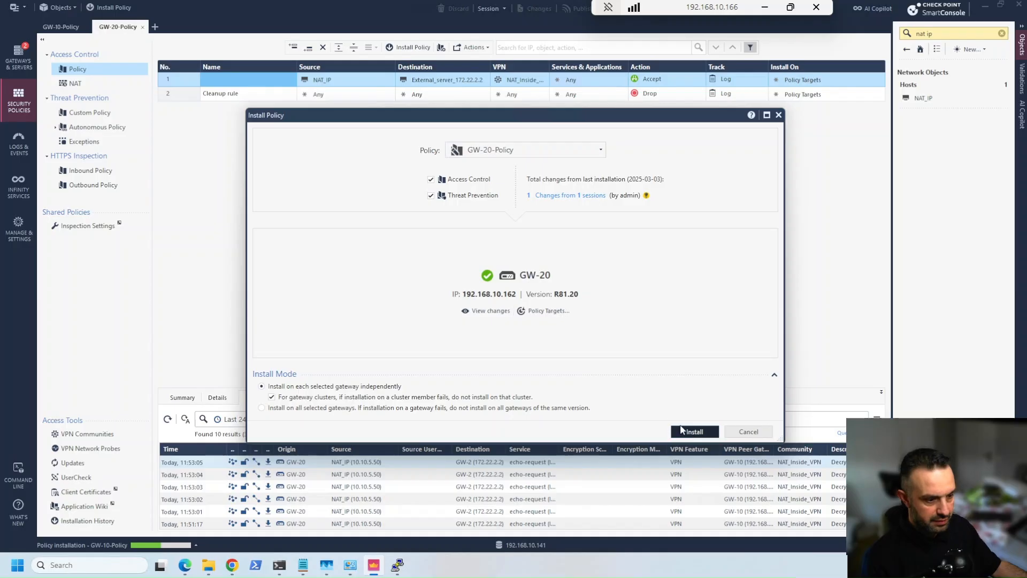
{"action": "left_click", "coordinate": [684, 431]}
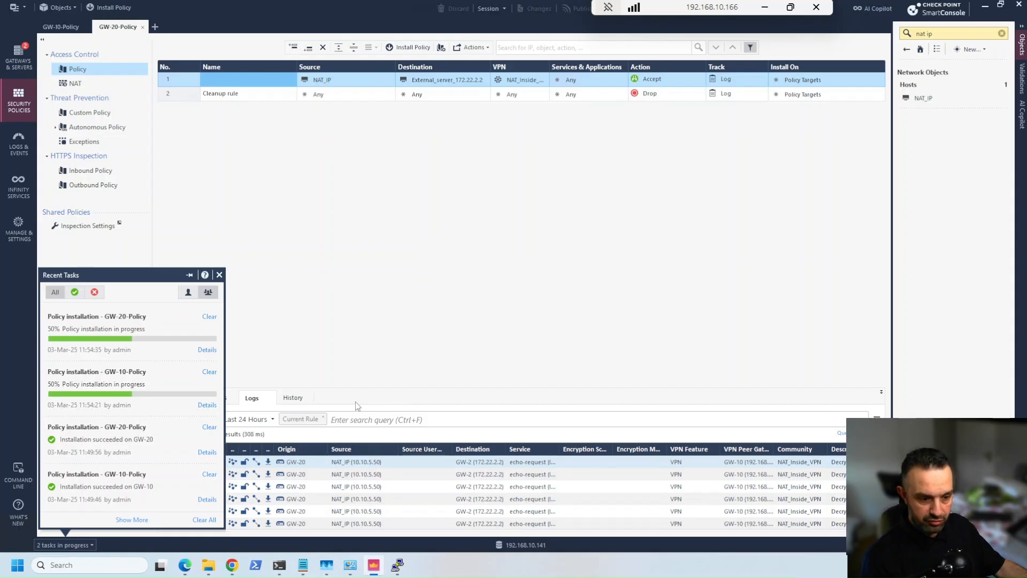
{"action": "left_click", "coordinate": [356, 465]}
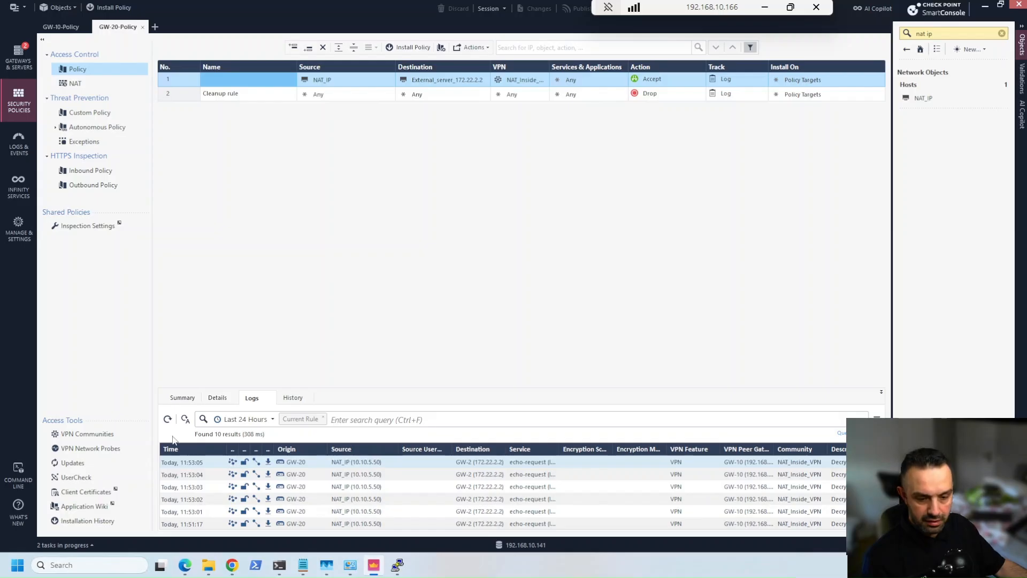
{"action": "left_click", "coordinate": [63, 544]}
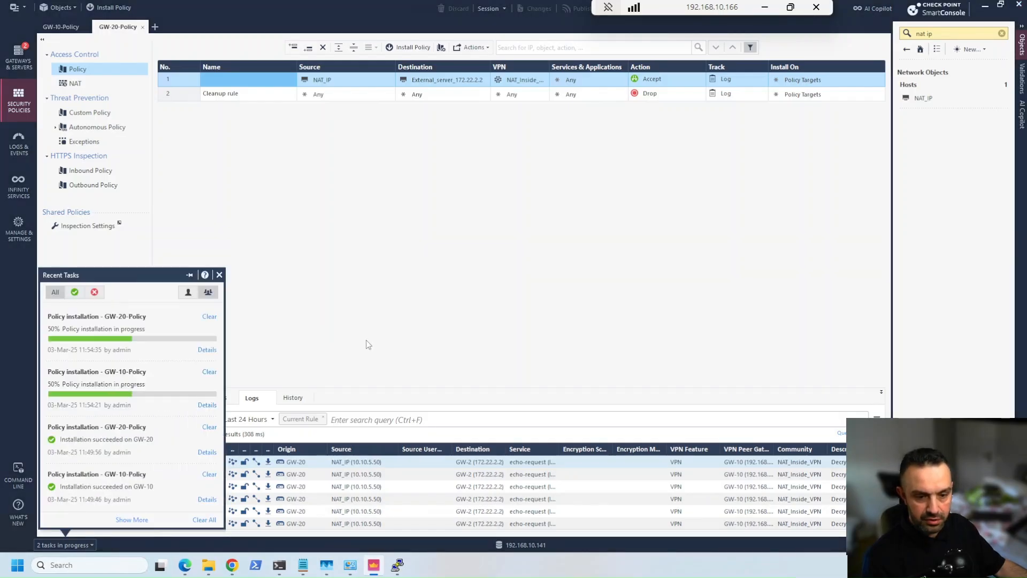
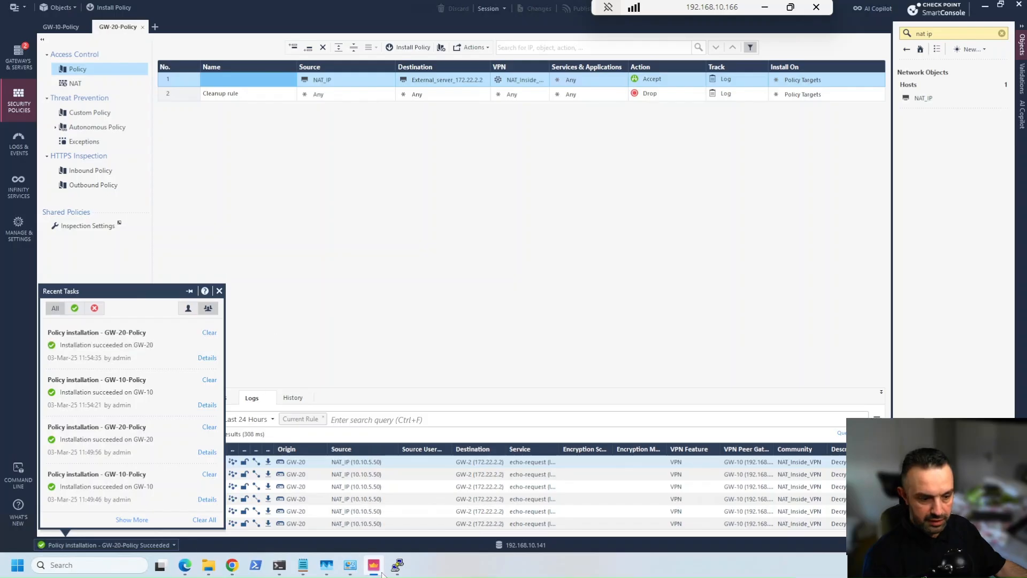
Step: Switch to the EVE topology in the browser, open the VPC6 console and display its IP configuration with "show ip"
{"action": "mouse_move", "coordinate": [397, 568]}
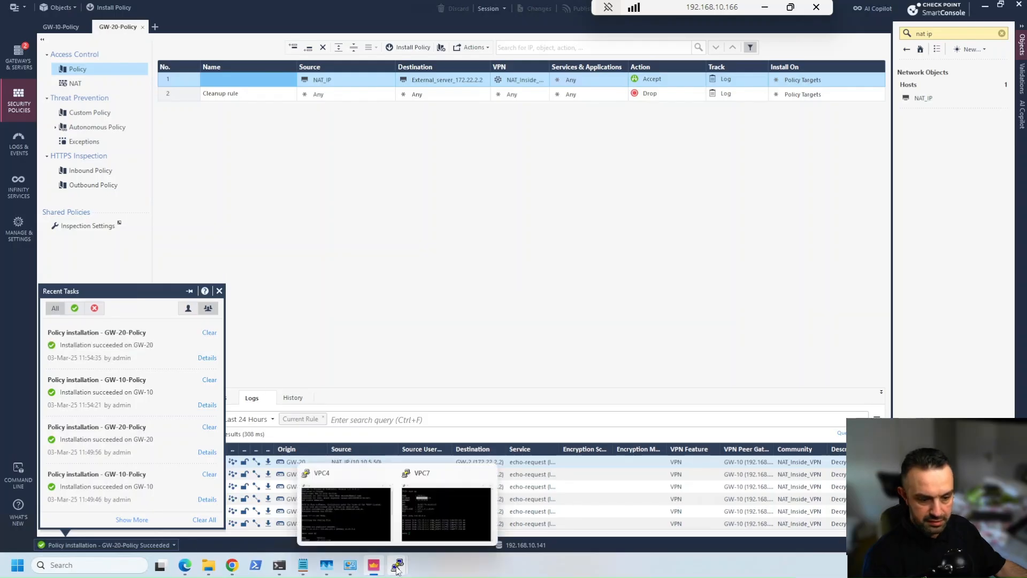
{"action": "left_click", "coordinate": [184, 565]}
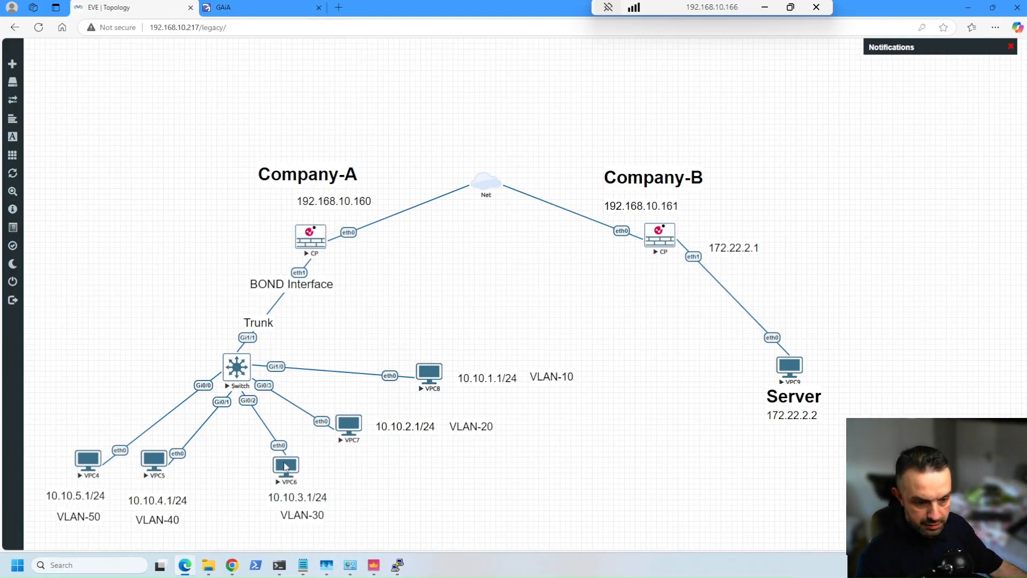
{"action": "left_click", "coordinate": [286, 466]}
{"action": "left_click", "coordinate": [563, 89]}
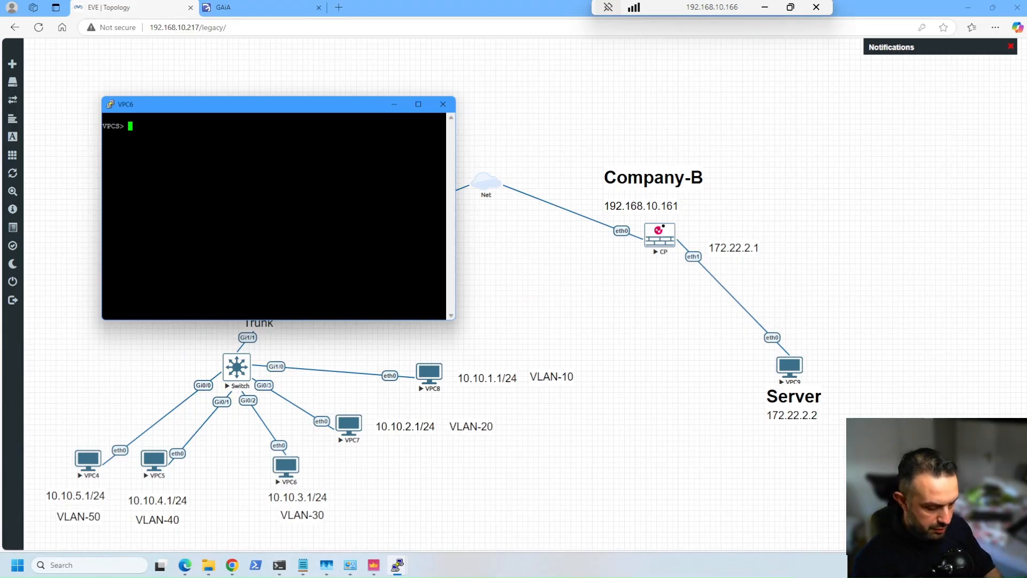
{"action": "type", "text": "show ip"}
{"action": "key", "text": "Return"}
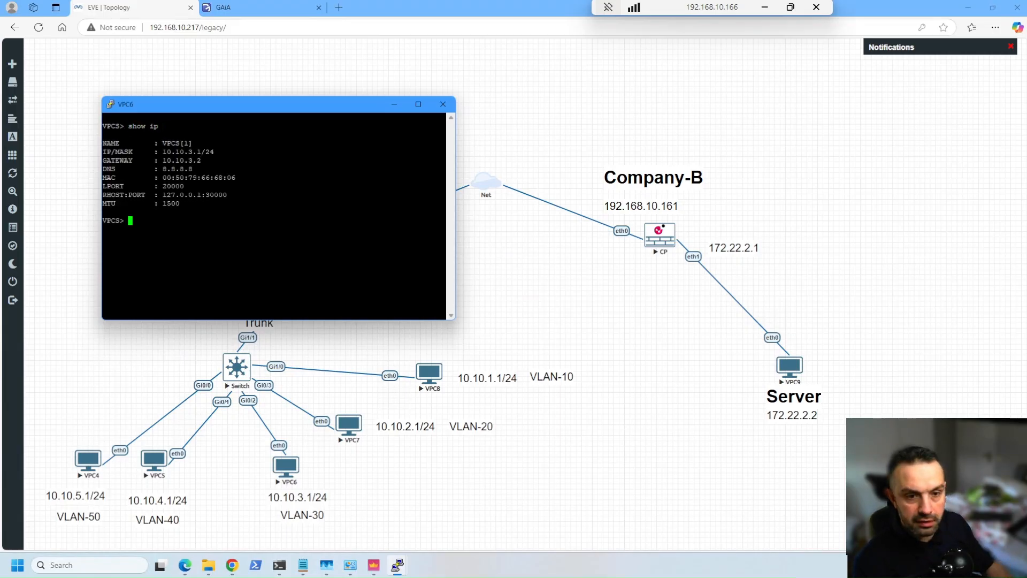
Step: Ping the server 172.22.2.2 from VPC6, and return to SmartConsole
{"action": "type", "text": "ping "}
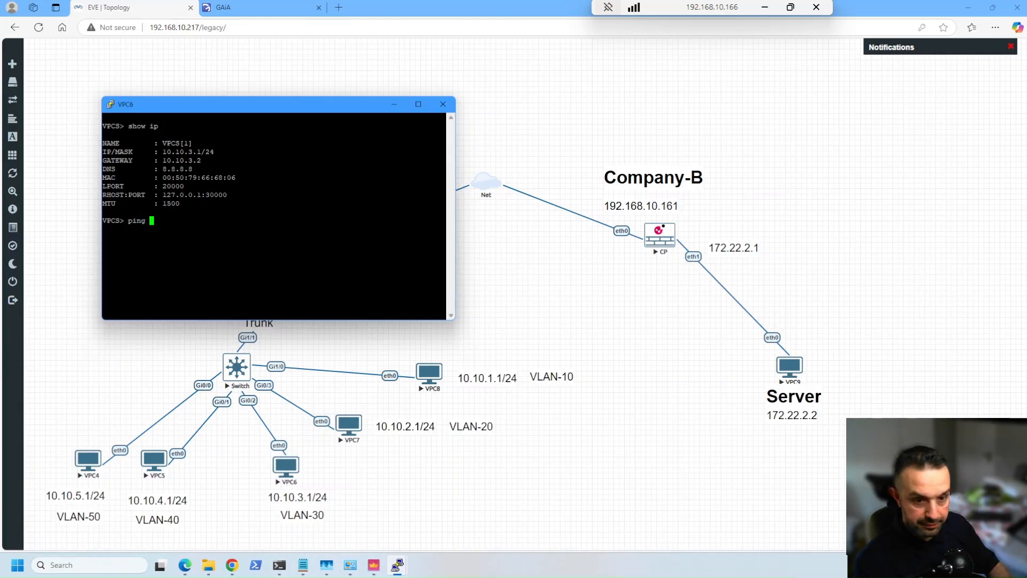
{"action": "type", "text": "172."}
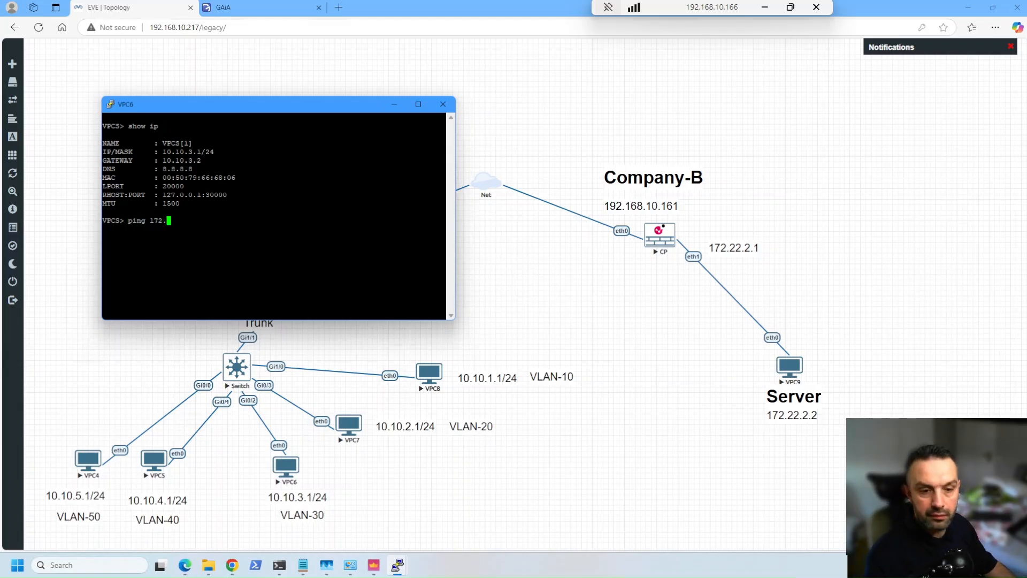
{"action": "type", "text": "22.2.2"}
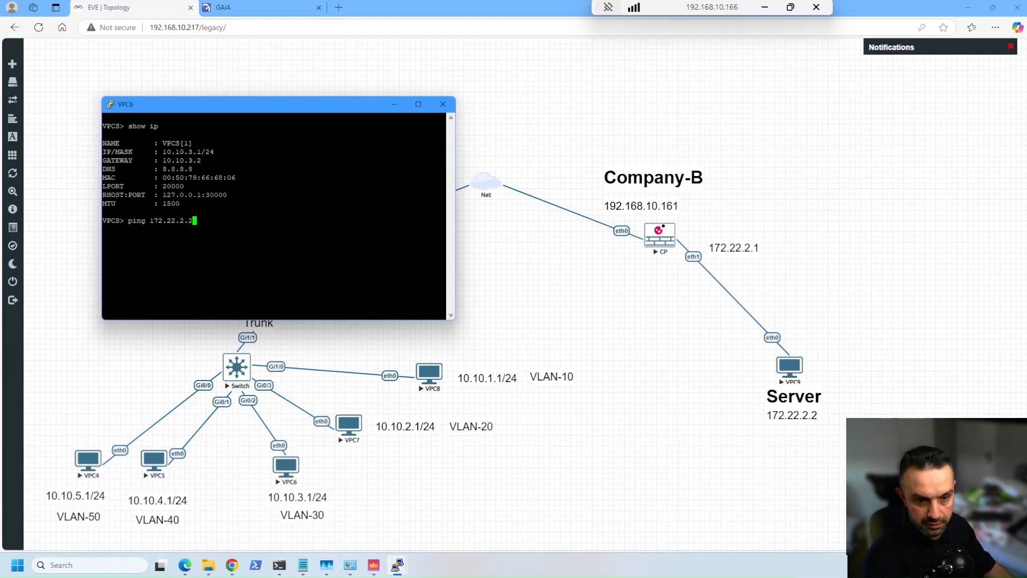
{"action": "key", "text": "Return"}
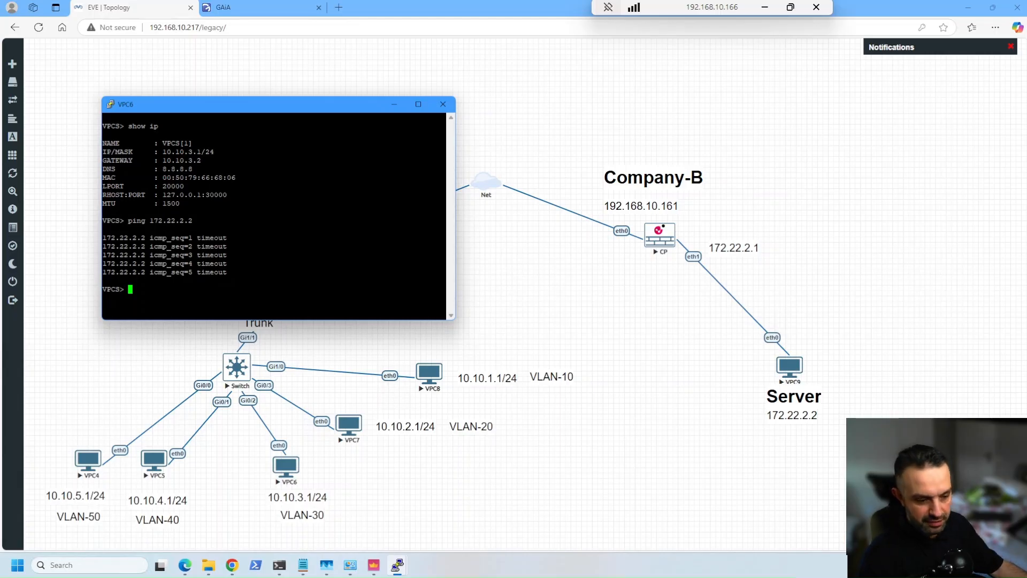
{"action": "left_click", "coordinate": [373, 564]}
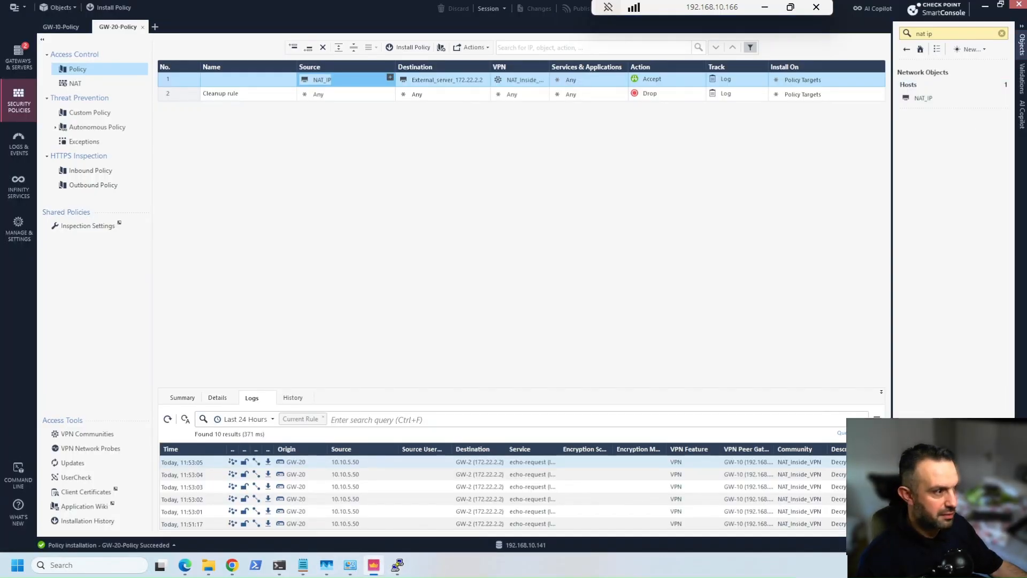
{"action": "left_click", "coordinate": [963, 50]}
{"action": "left_click", "coordinate": [969, 76]}
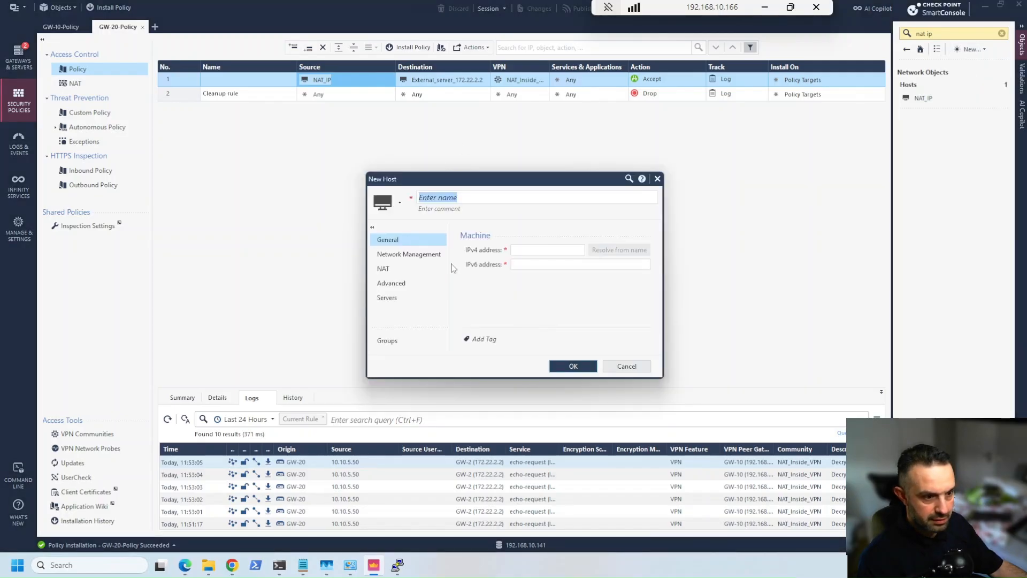
{"action": "left_click", "coordinate": [657, 180]}
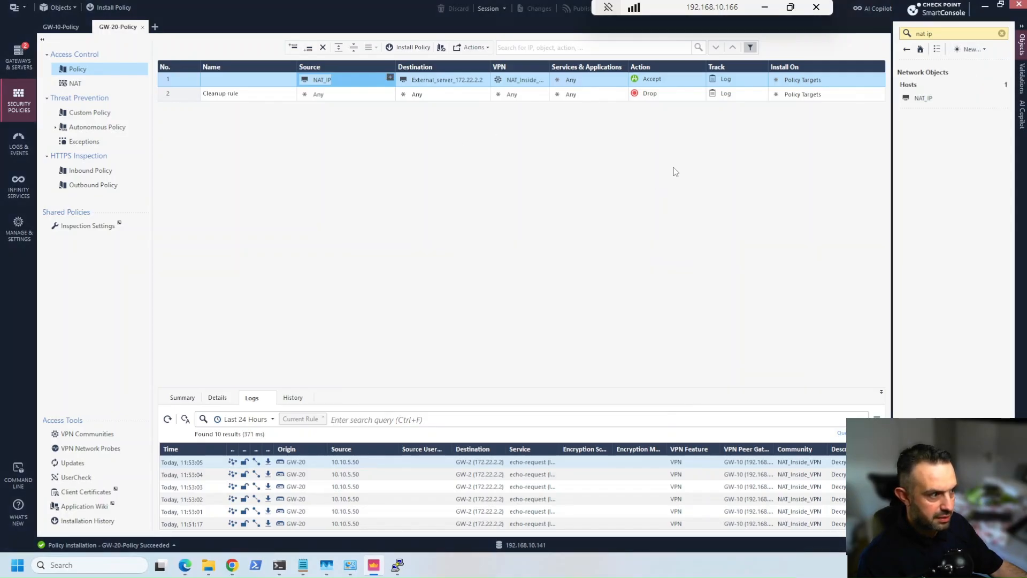
Step: Open the NAT_Inside_VPN community and check GW-10's VPN domain configuration, leaving both dialogs without changes
{"action": "left_click", "coordinate": [101, 434]}
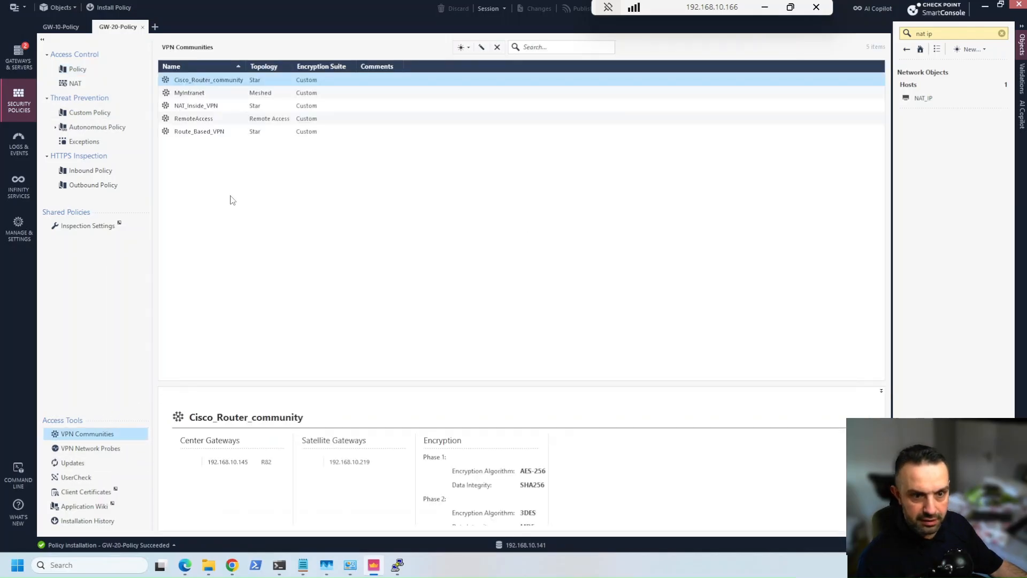
{"action": "double_click", "coordinate": [199, 106]}
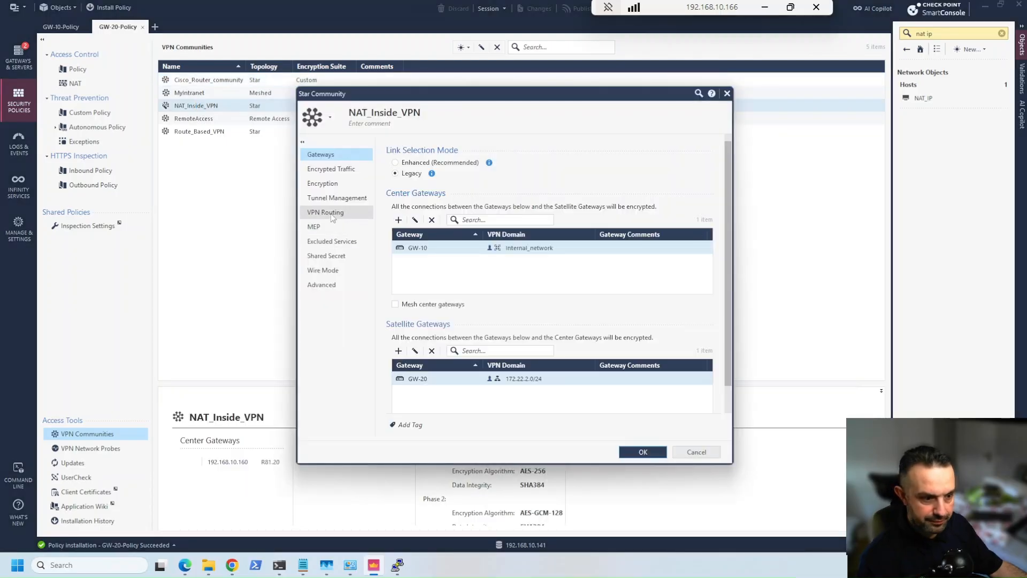
{"action": "double_click", "coordinate": [527, 249]}
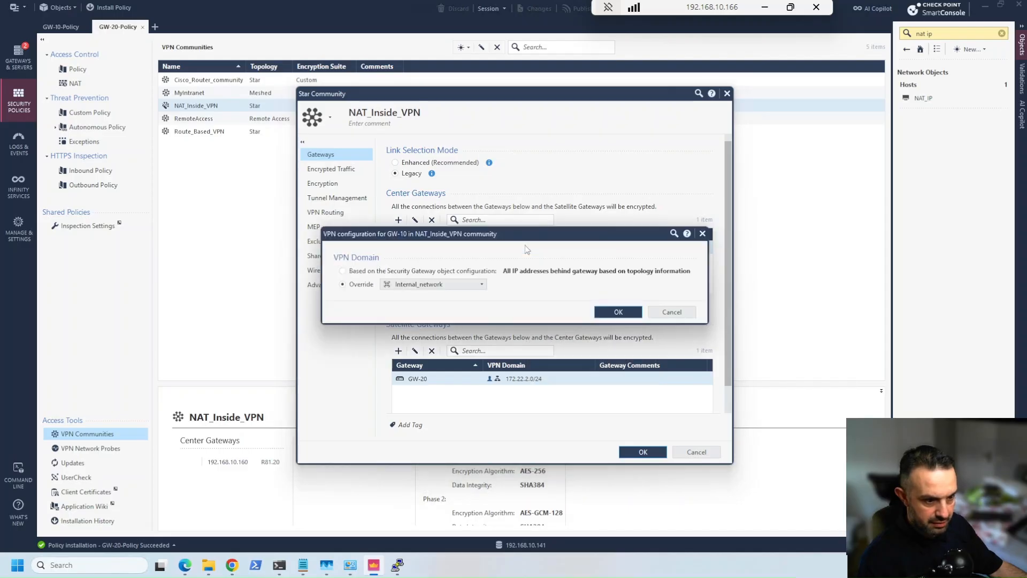
{"action": "left_click", "coordinate": [667, 311]}
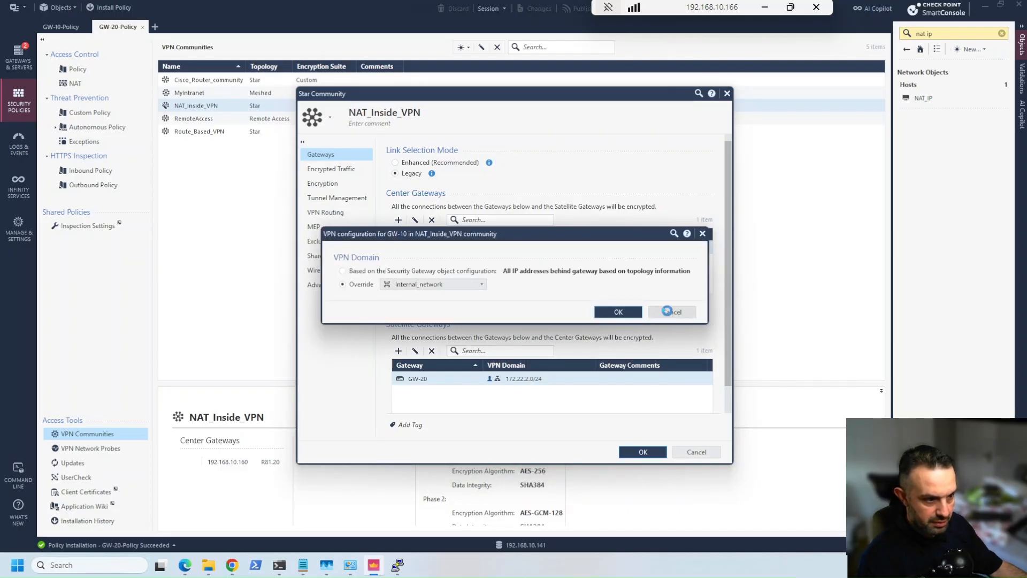
{"action": "left_click", "coordinate": [571, 310]}
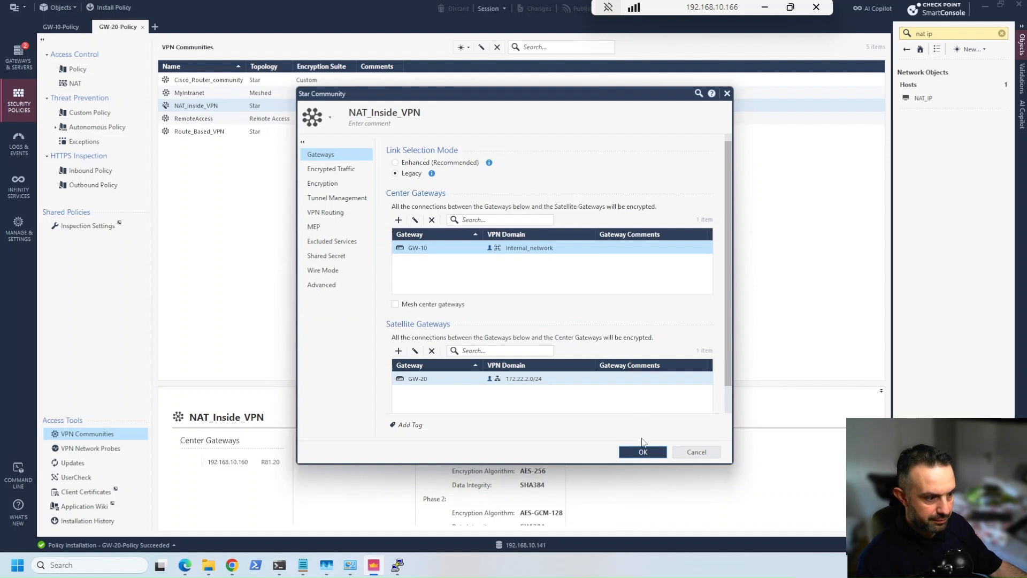
{"action": "left_click", "coordinate": [696, 452]}
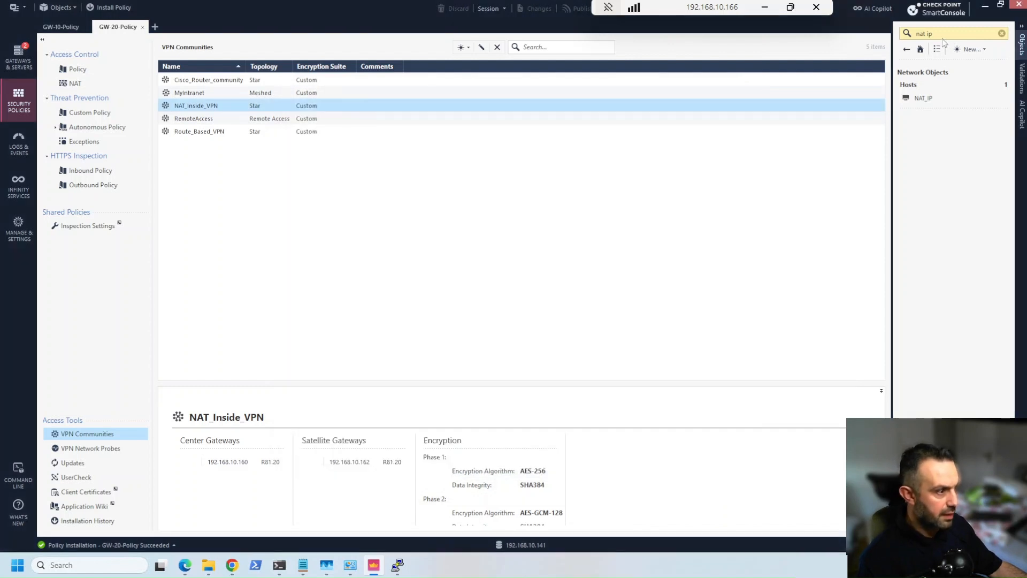
Step: Create a network object named 100.100.100.0/24 with IPv4 network address 100.100.100.0 and net mask 255.255.255.0
{"action": "left_click", "coordinate": [930, 34]}
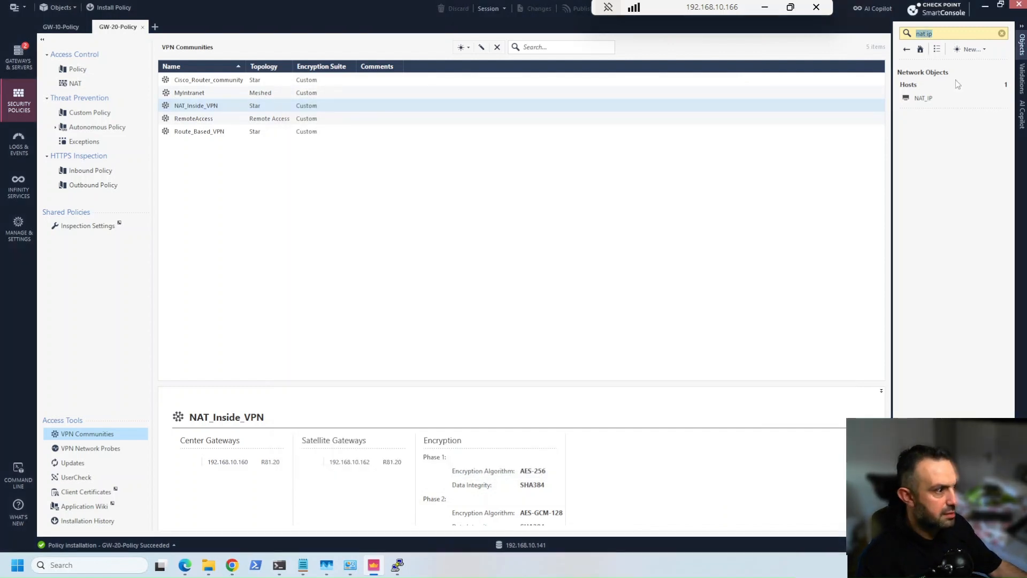
{"action": "left_click", "coordinate": [980, 49]}
{"action": "left_click", "coordinate": [974, 65]}
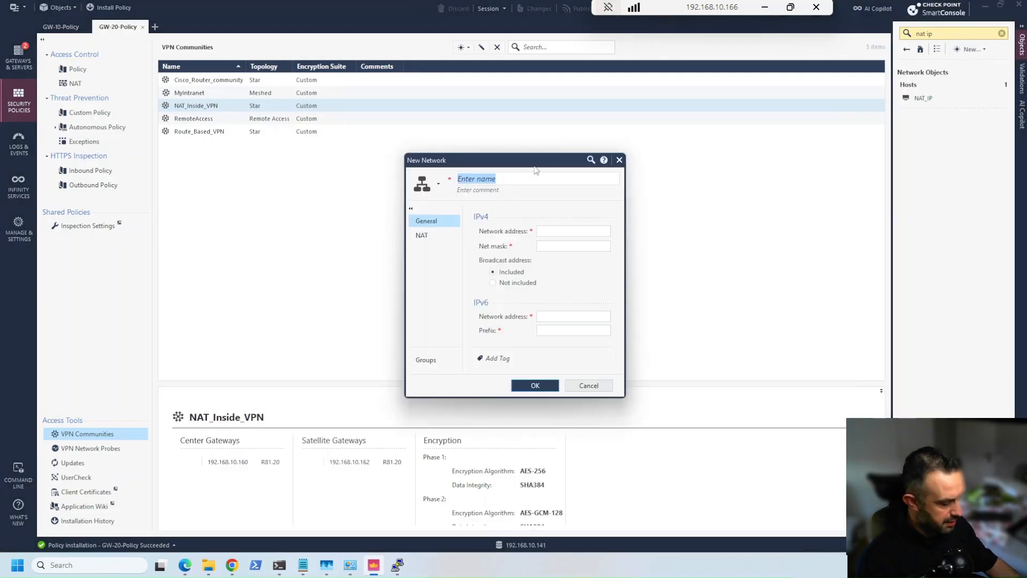
{"action": "type", "text": "100.100.100"}
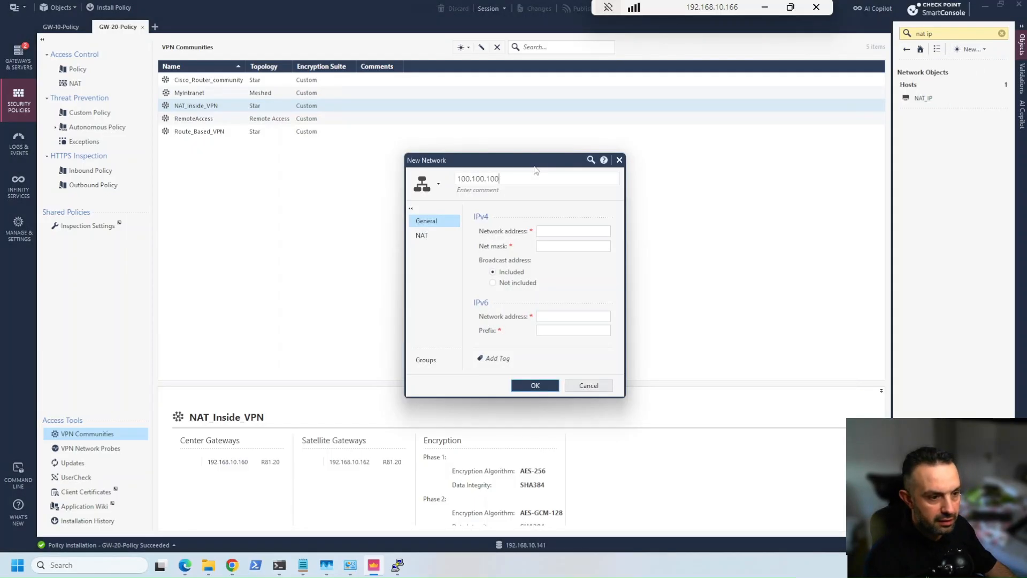
{"action": "type", "text": ".0"}
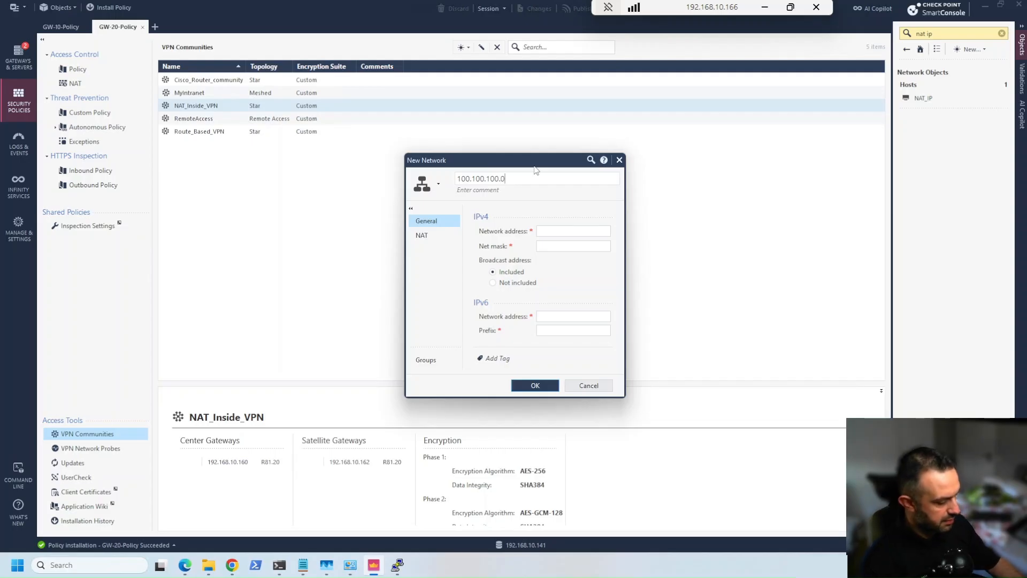
{"action": "type", "text": "/24"}
{"action": "key", "text": "Tab"}
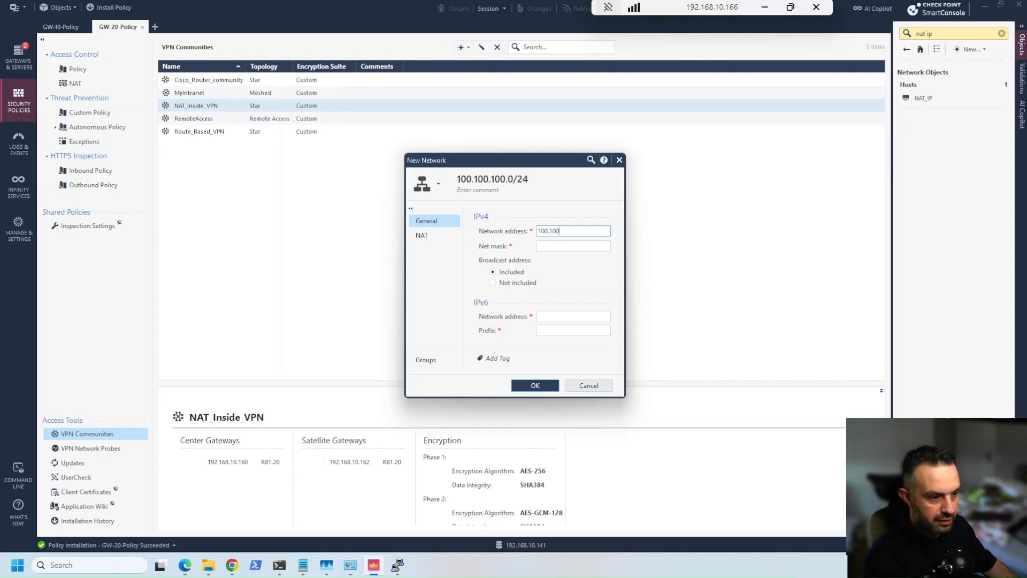
{"action": "type", "text": "100.100.100.0"}
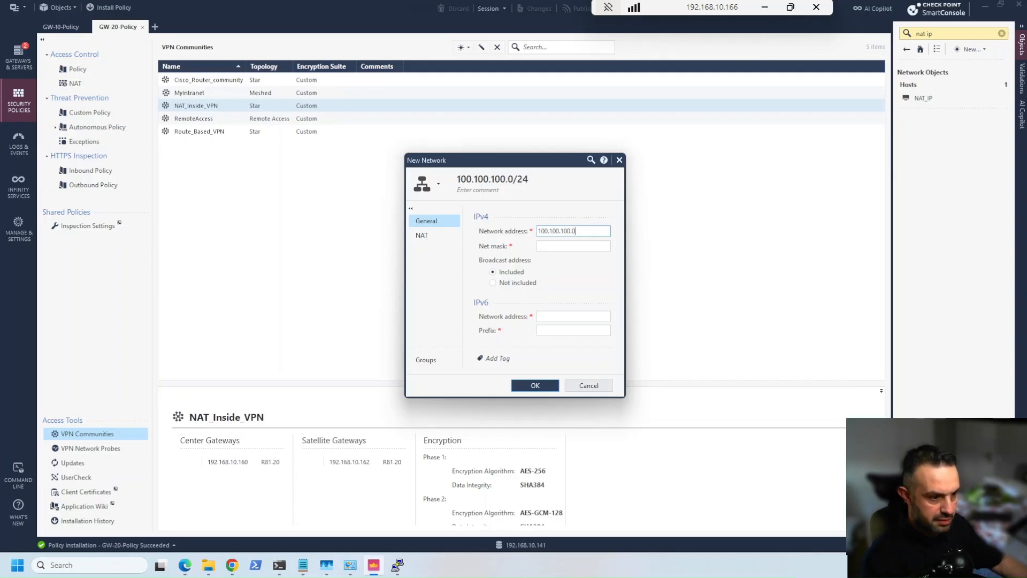
{"action": "key", "text": "Tab"}
{"action": "type", "text": "25"}
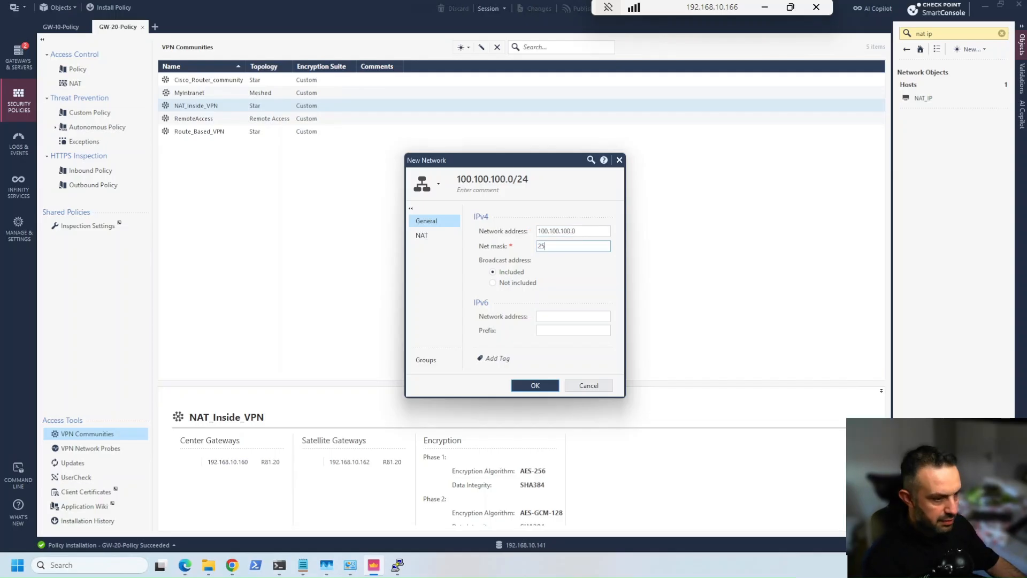
{"action": "type", "text": "5.255.255"}
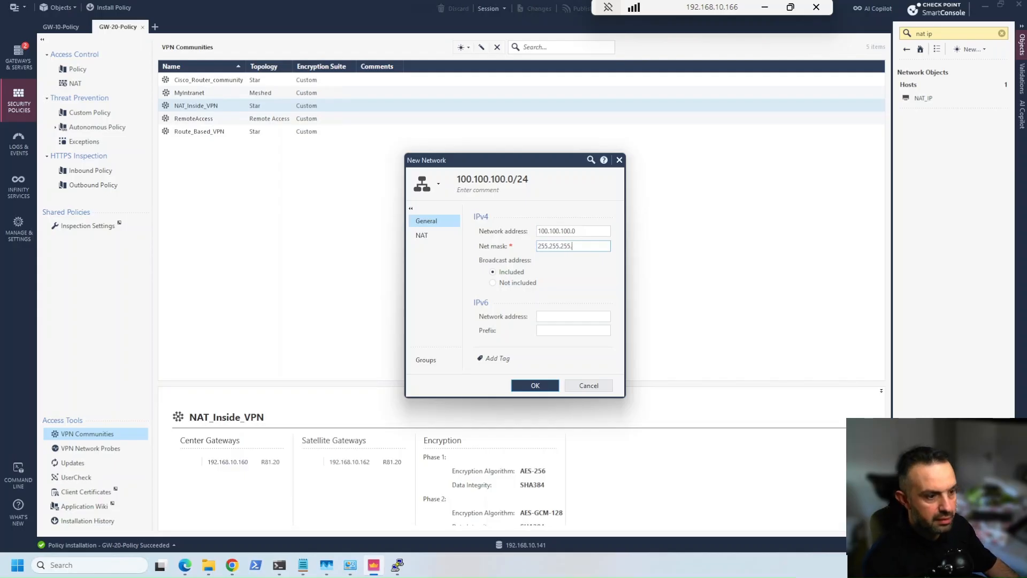
{"action": "type", "text": ".0"}
{"action": "left_click", "coordinate": [527, 385]}
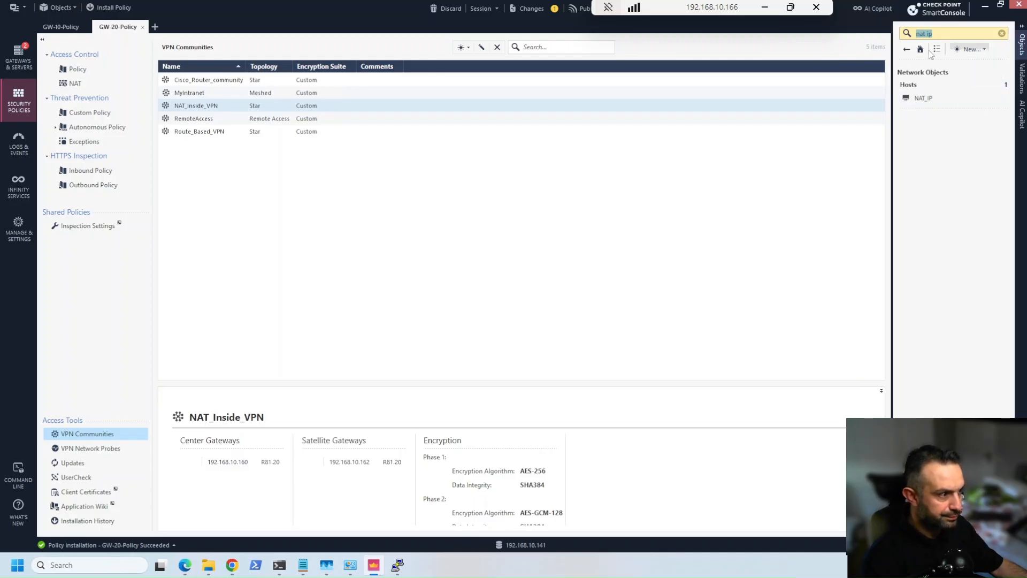
Step: Find the Internal_network group by searching the objects for "inter", and add the 100.100.100.0/24 network to it
{"action": "left_click", "coordinate": [909, 51]}
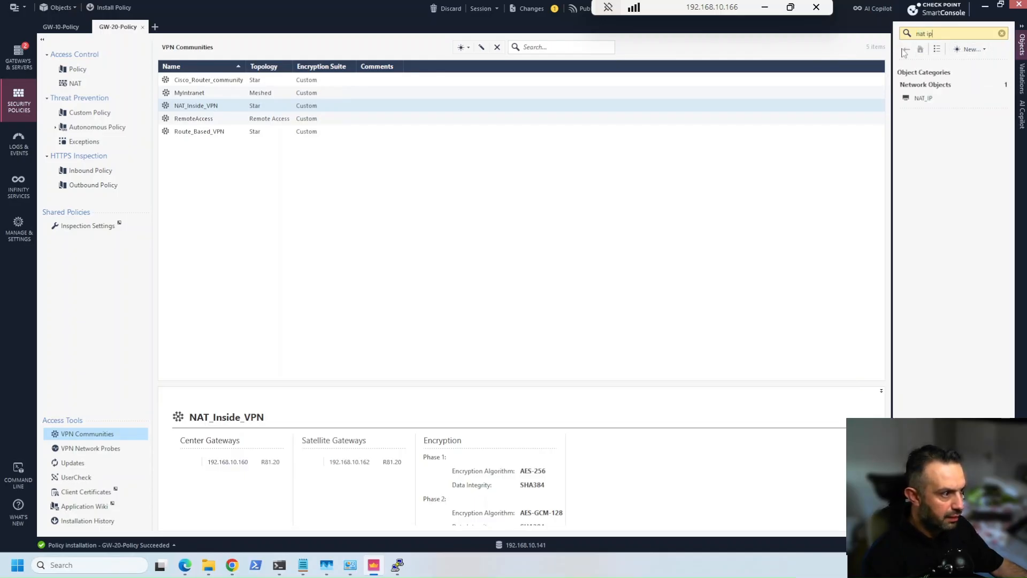
{"action": "left_click", "coordinate": [1002, 33]}
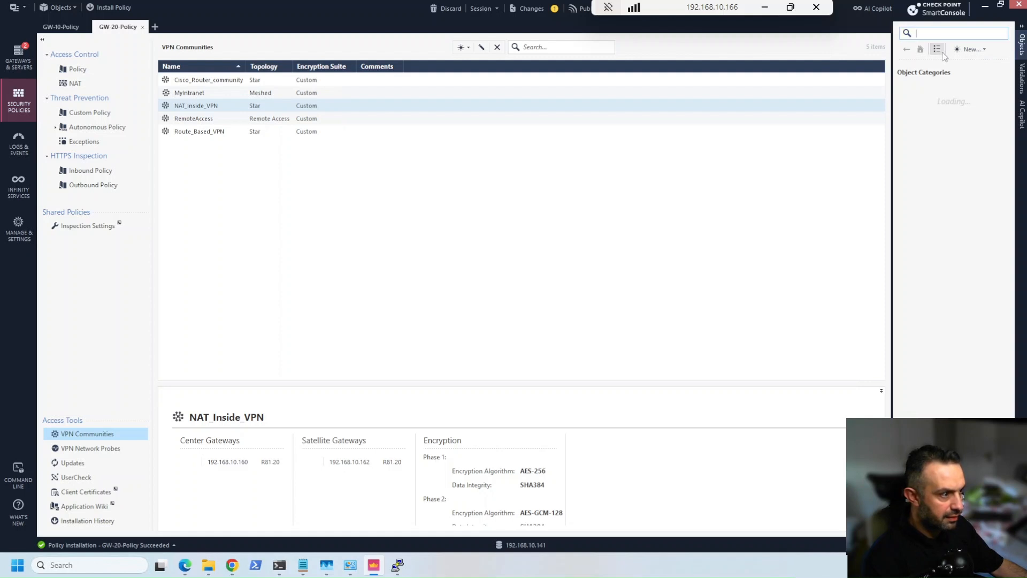
{"action": "left_click", "coordinate": [966, 50]}
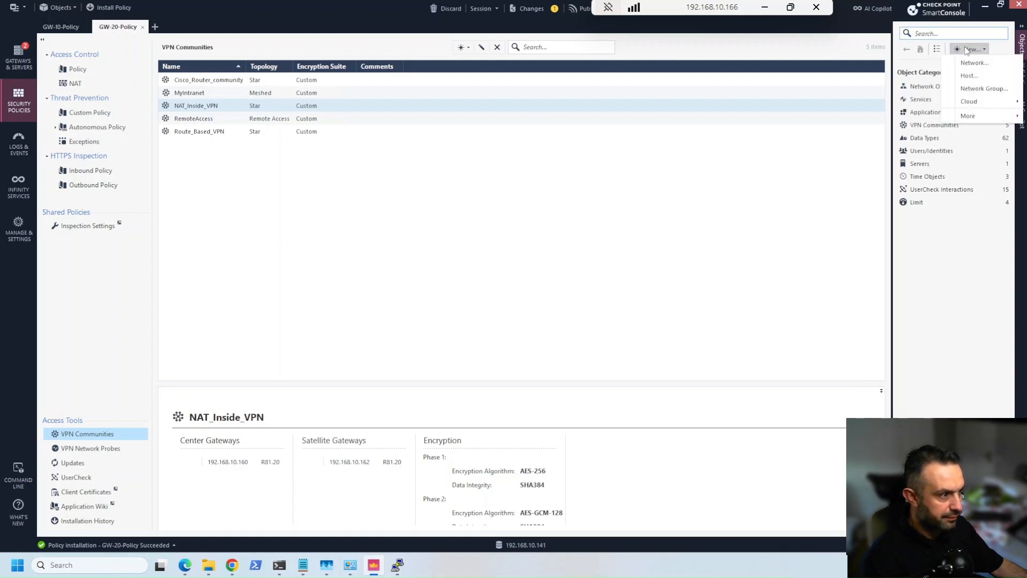
{"action": "left_click", "coordinate": [960, 35]}
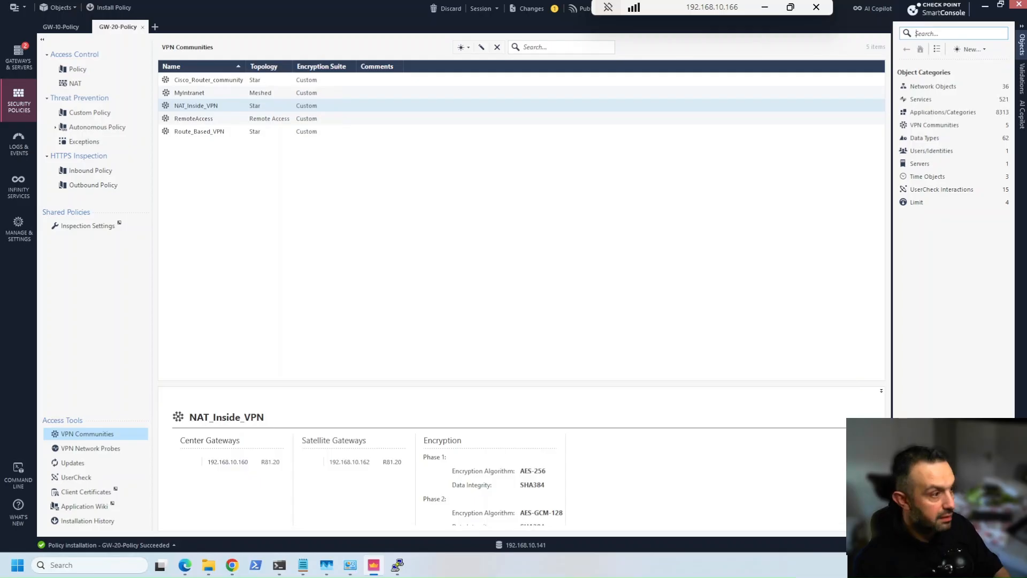
{"action": "left_click", "coordinate": [955, 34]}
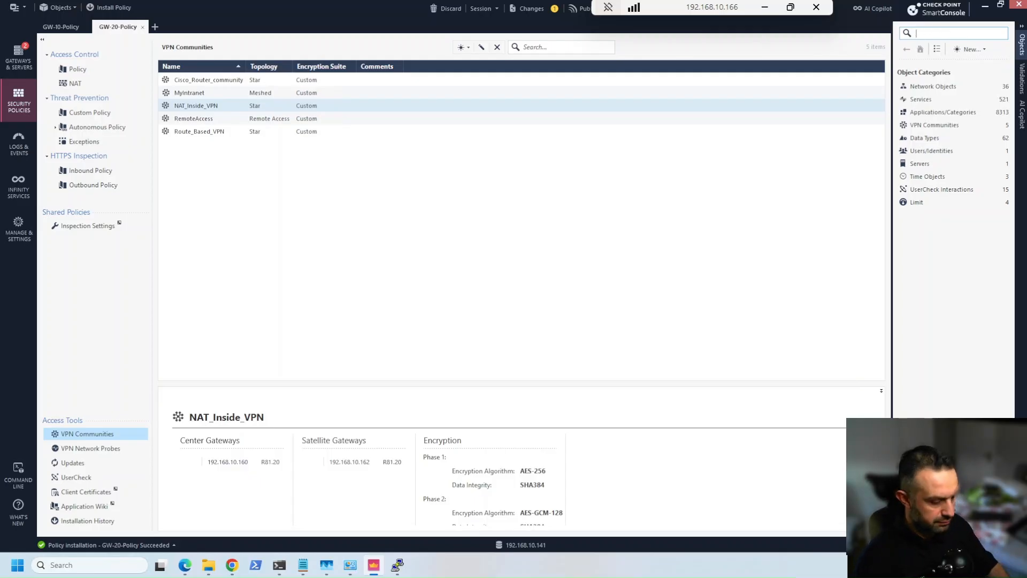
{"action": "type", "text": "inter"}
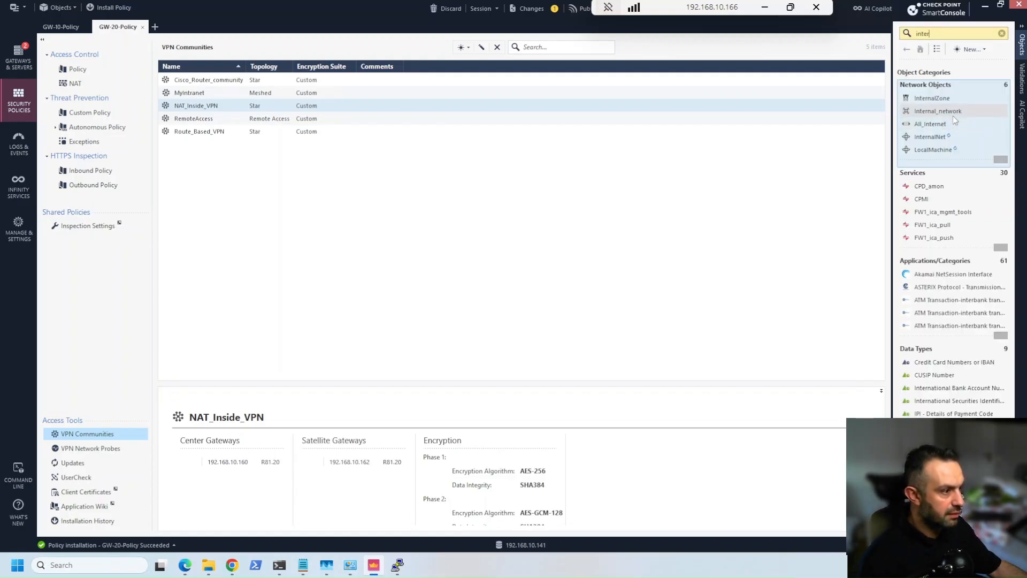
{"action": "mouse_move", "coordinate": [967, 94]}
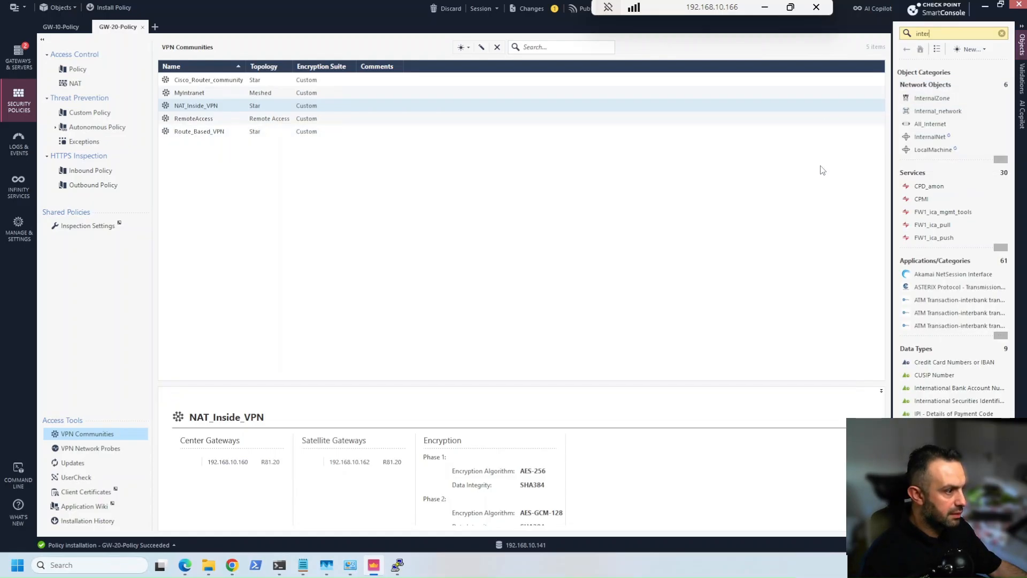
{"action": "double_click", "coordinate": [931, 111]}
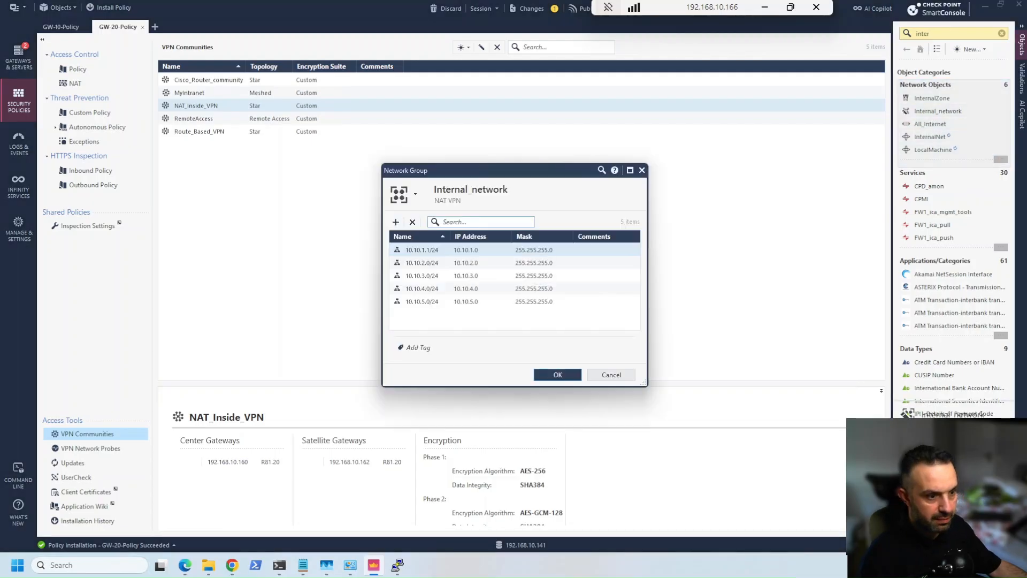
{"action": "left_click", "coordinate": [395, 222]}
{"action": "left_click", "coordinate": [404, 283]}
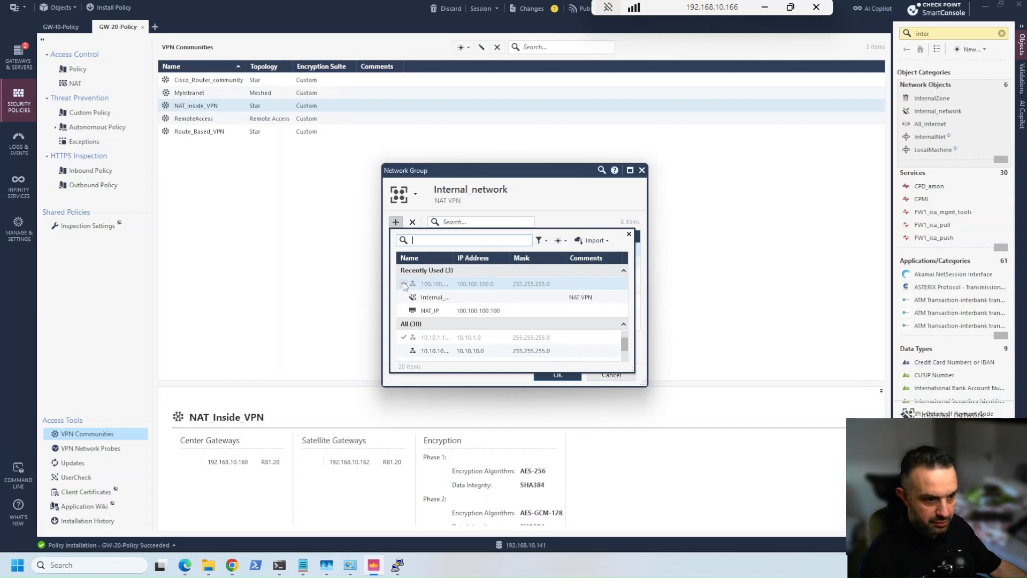
{"action": "left_click", "coordinate": [629, 234]}
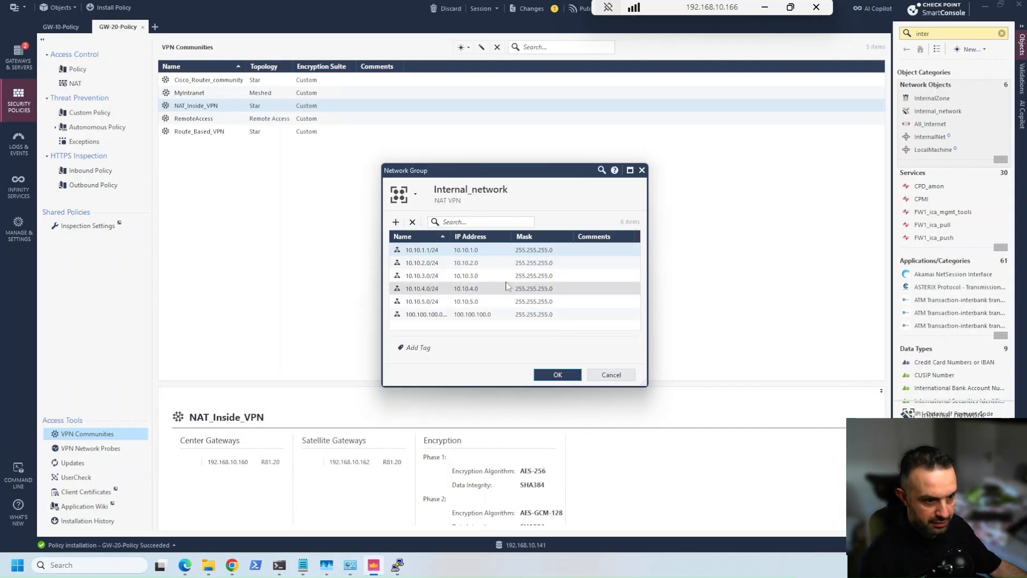
{"action": "left_click", "coordinate": [557, 375]}
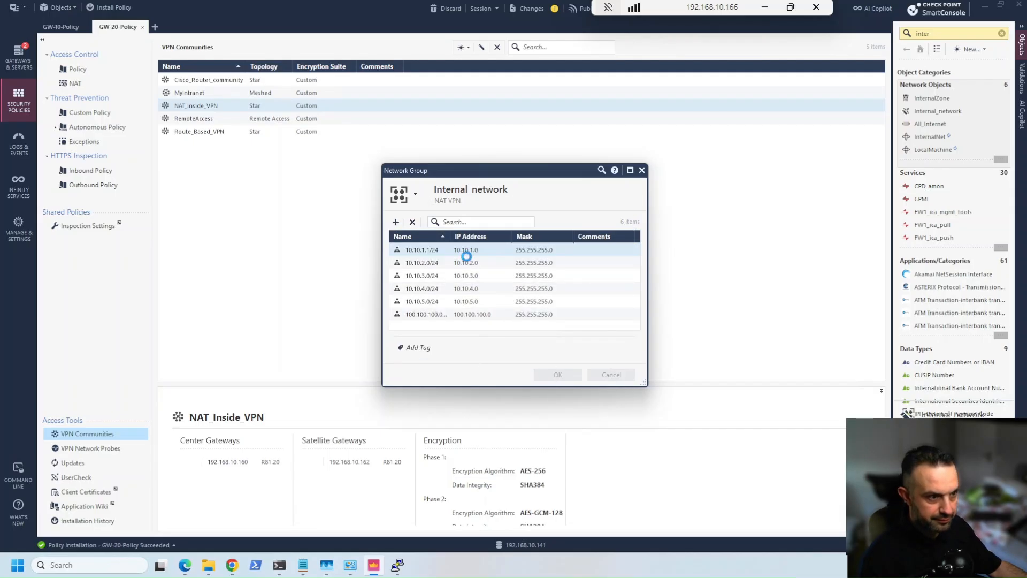
Step: Publish the session changes and install GW-10-Policy on GW-10 with Access Control and Threat Prevention
{"action": "left_click", "coordinate": [110, 8]}
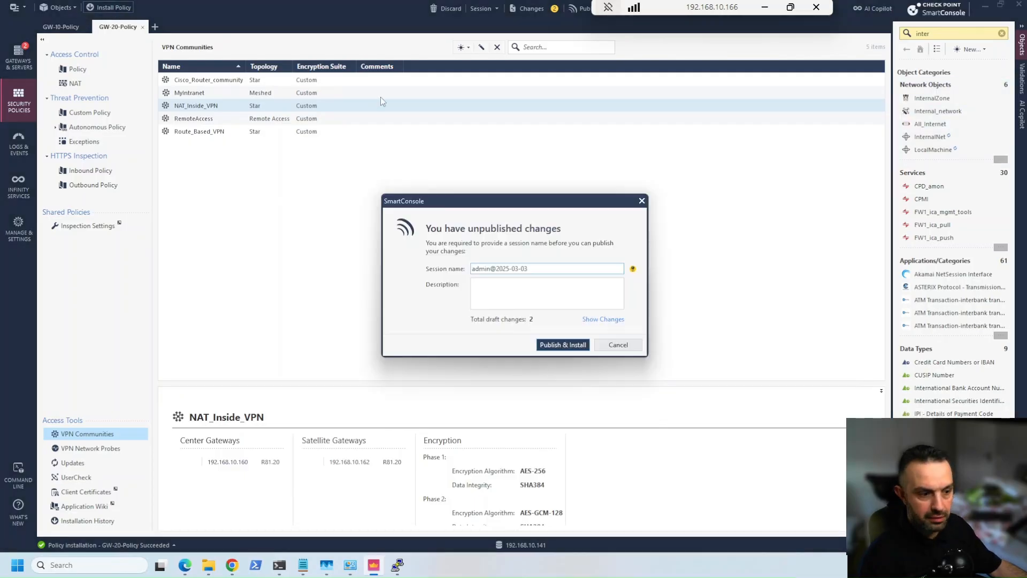
{"action": "left_click", "coordinate": [544, 345]}
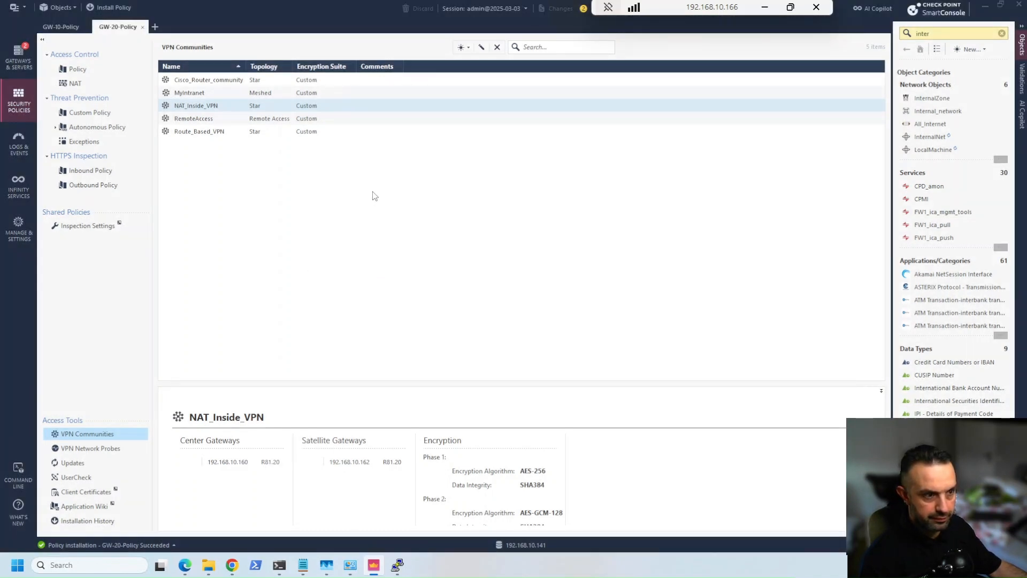
{"action": "key", "text": "ctrl+shift+Return"}
{"action": "left_click", "coordinate": [511, 150]}
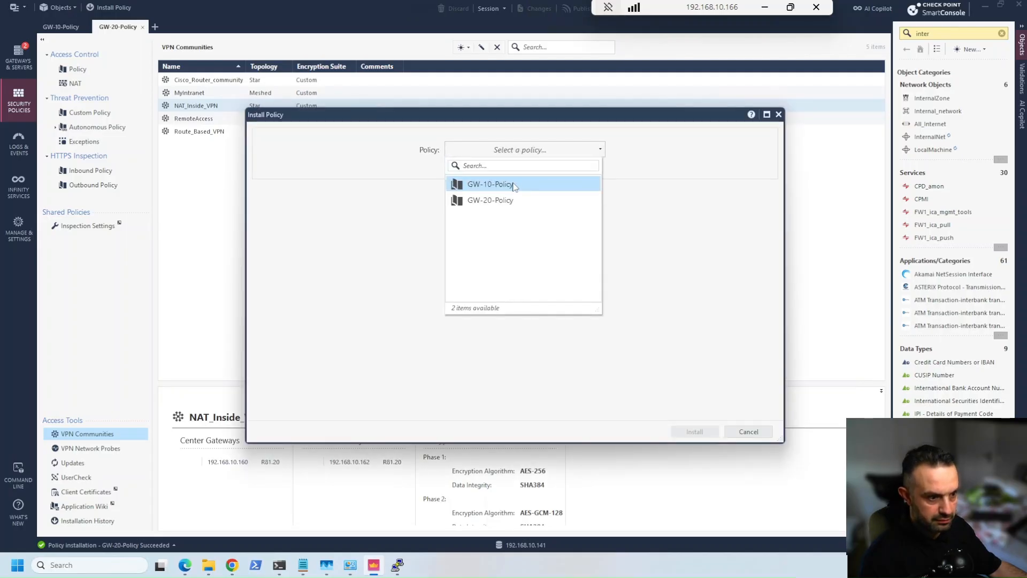
{"action": "left_click", "coordinate": [512, 185]}
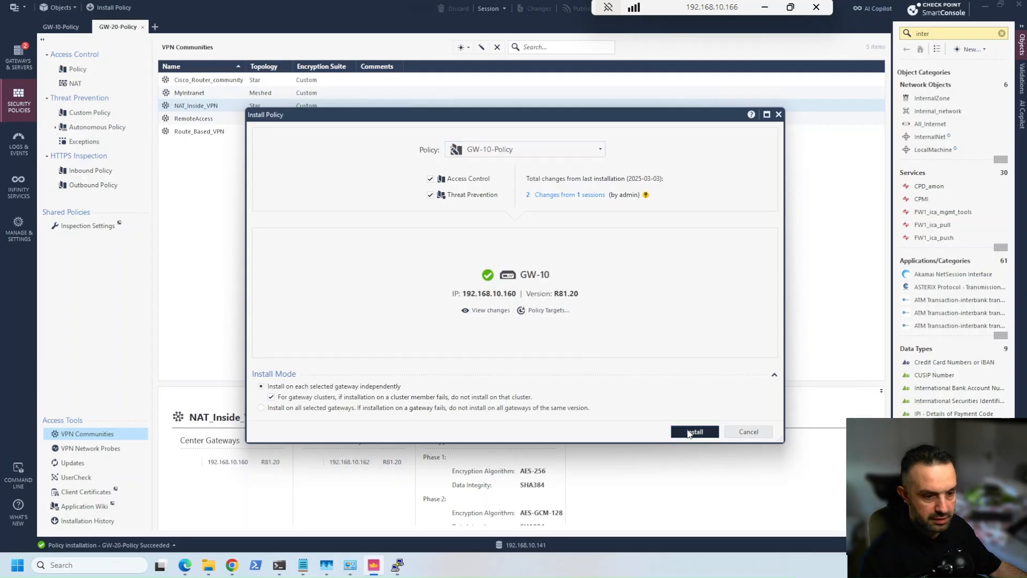
{"action": "left_click", "coordinate": [695, 432]}
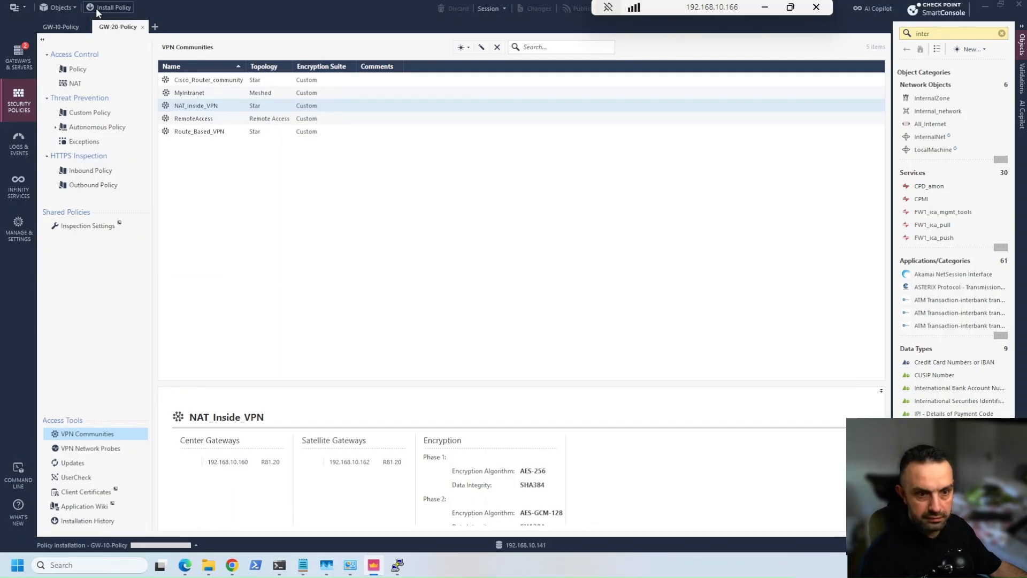
Step: Install GW-20-Policy on GW-20 with Access Control and Threat Prevention, and dismiss the recent tasks list
{"action": "left_click", "coordinate": [97, 11]}
{"action": "left_click", "coordinate": [523, 150]}
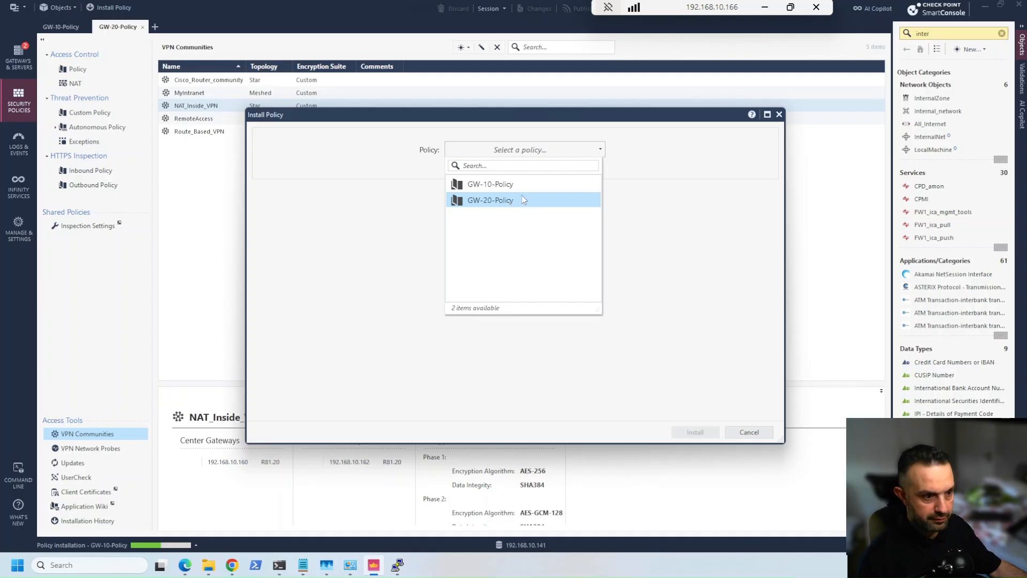
{"action": "left_click", "coordinate": [503, 199]}
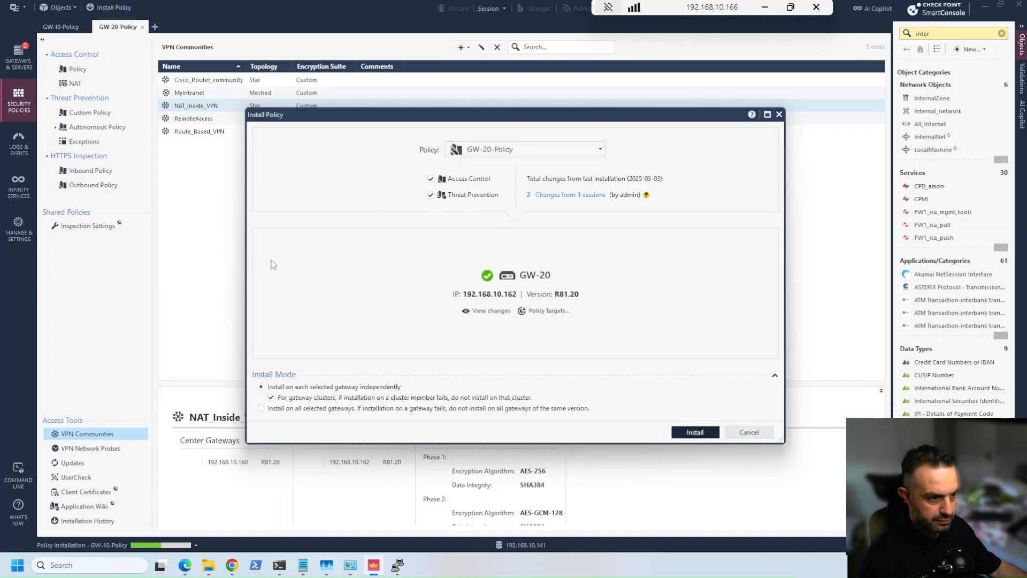
{"action": "key", "text": "Return"}
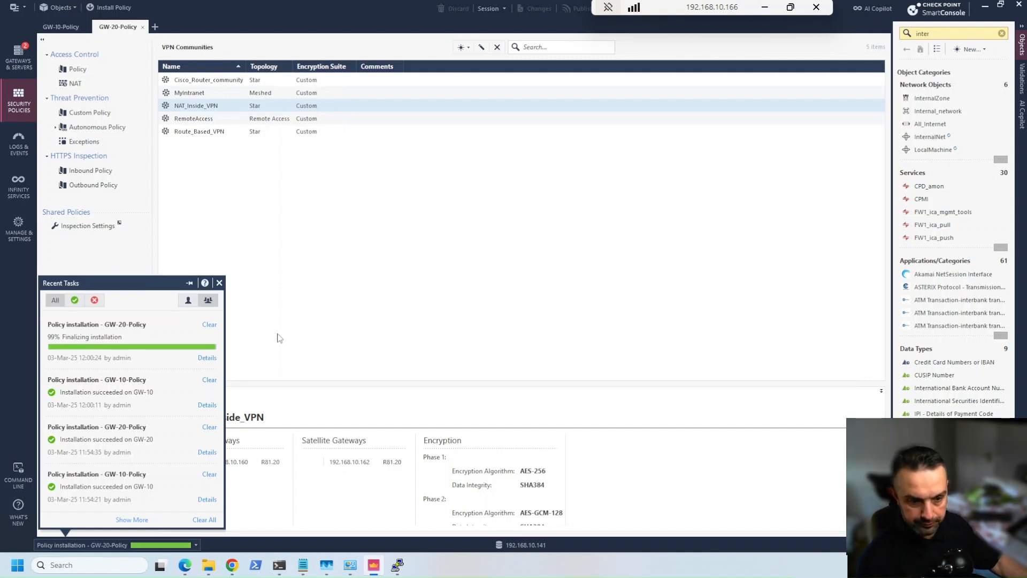
{"action": "left_click", "coordinate": [323, 328]}
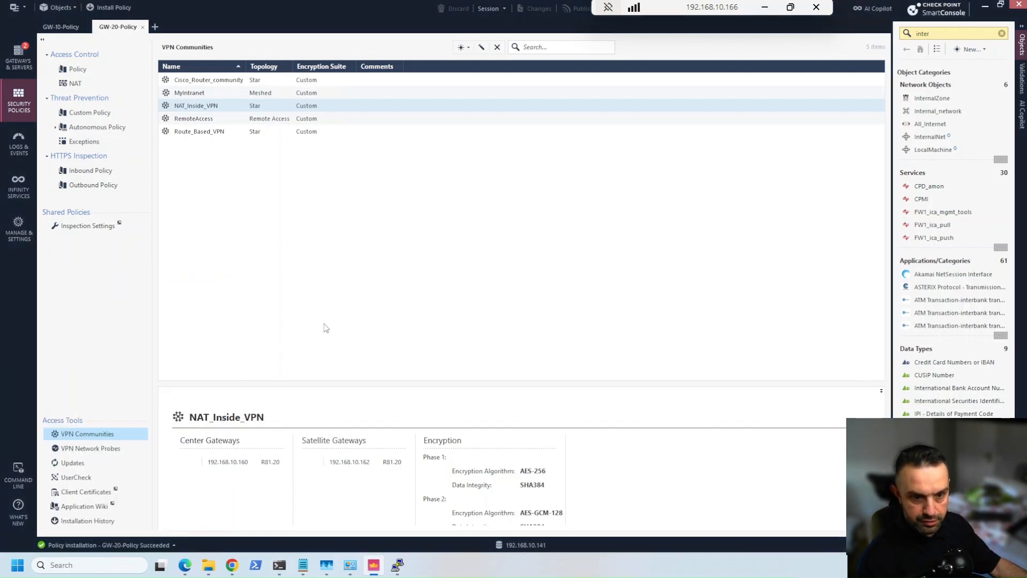
Step: Switch to the VPC6 console and repeat the ping to the server 172.22.2.2
{"action": "mouse_move", "coordinate": [397, 569]}
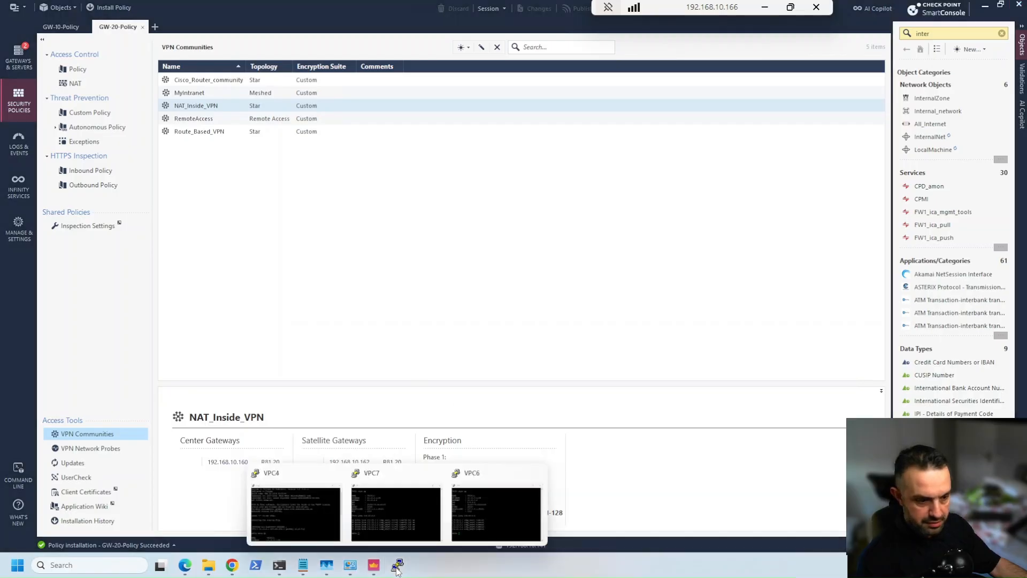
{"action": "left_click", "coordinate": [499, 524]}
{"action": "key", "text": "Up"}
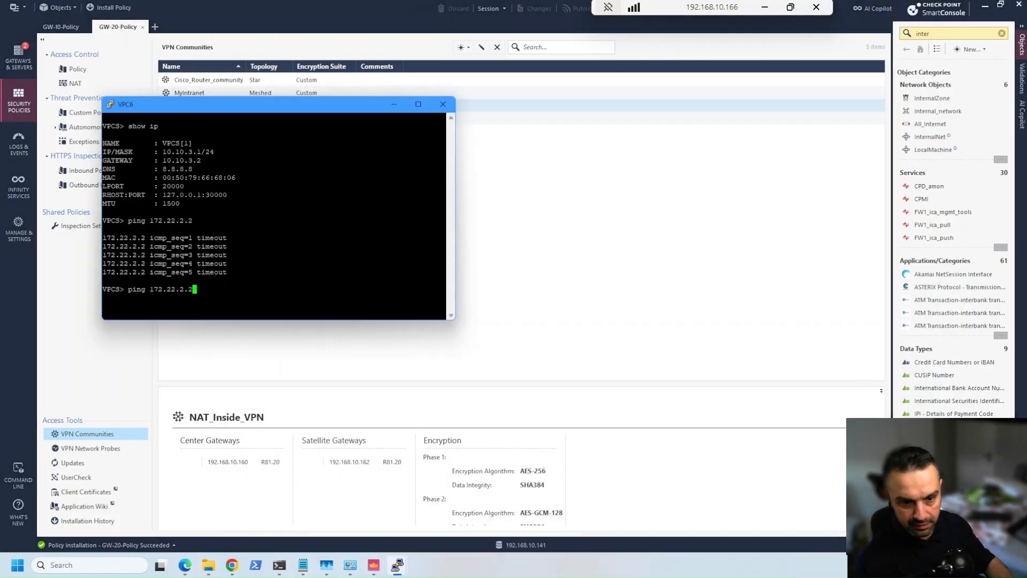
{"action": "key", "text": "Return"}
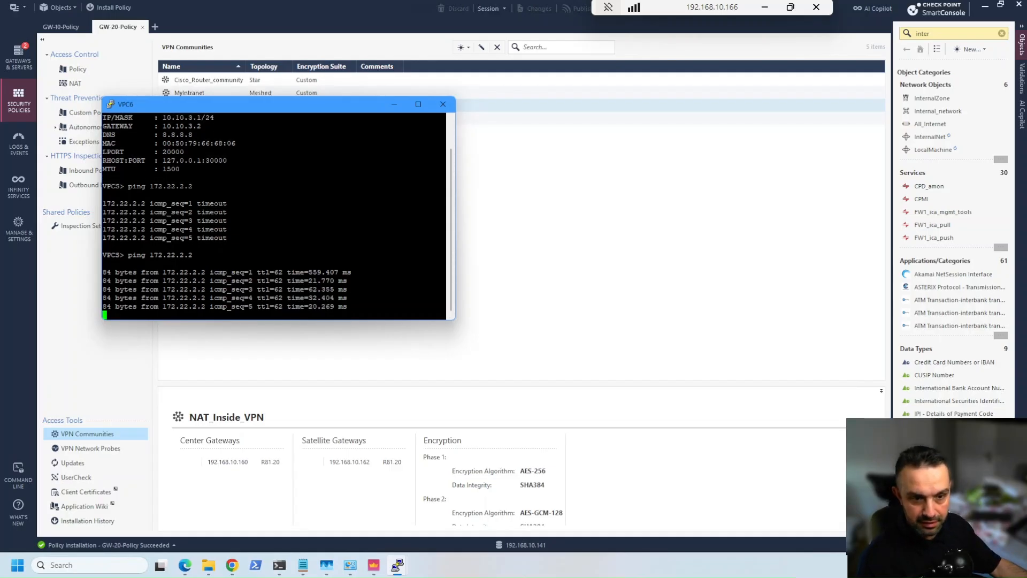
Step: Search the SmartConsole logs for VPC6's address 10.10.3.1 and check the NAT details of the newest entry
{"action": "scroll", "coordinate": [273, 217], "scroll_direction": "up", "scroll_amount": 2}
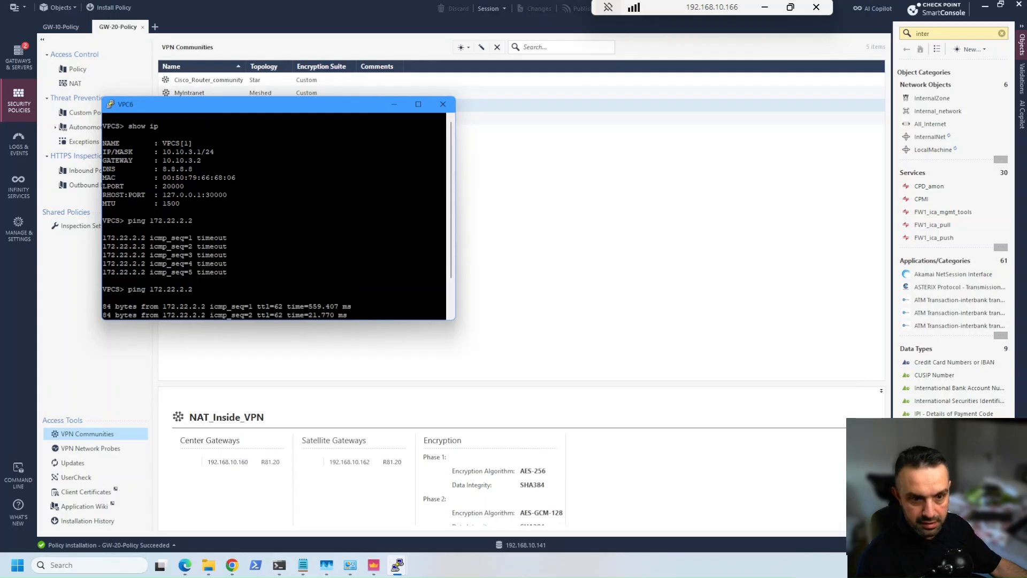
{"action": "left_click_drag", "start_coordinate": [158, 152], "coordinate": [201, 151]}
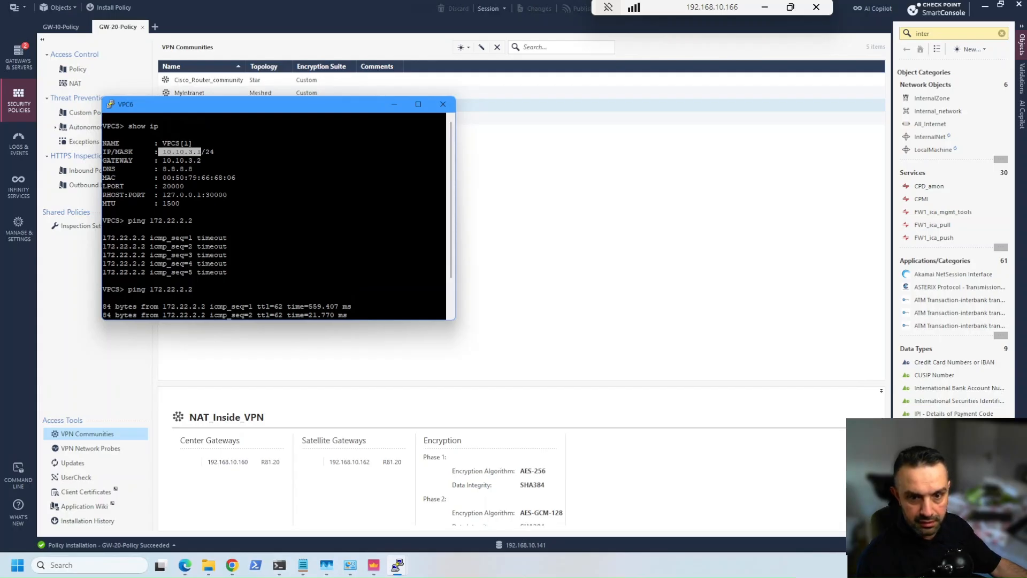
{"action": "left_click", "coordinate": [18, 144]}
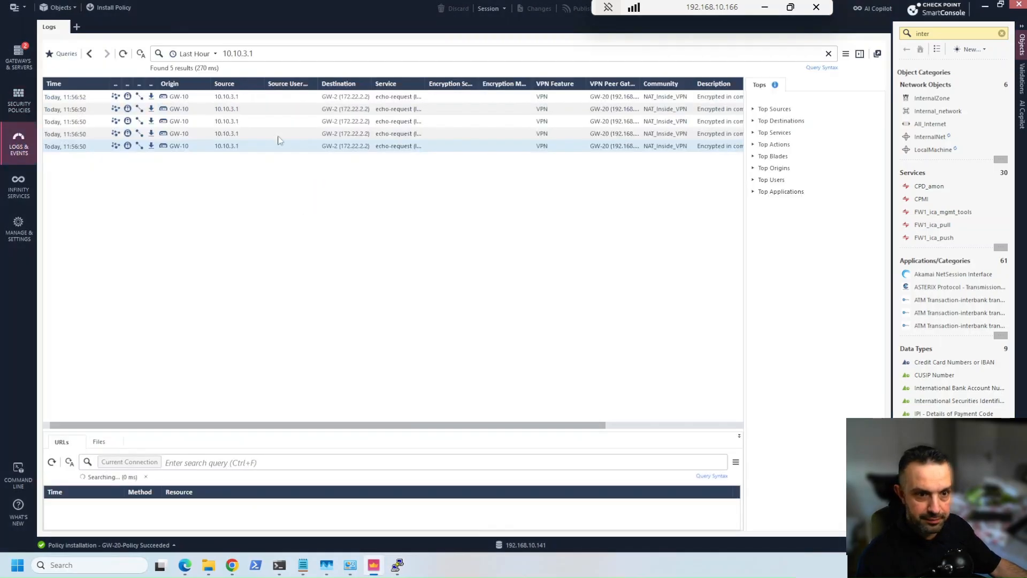
{"action": "left_click_drag", "start_coordinate": [258, 54], "coordinate": [172, 57]}
{"action": "type", "text": "10.10.3.1"}
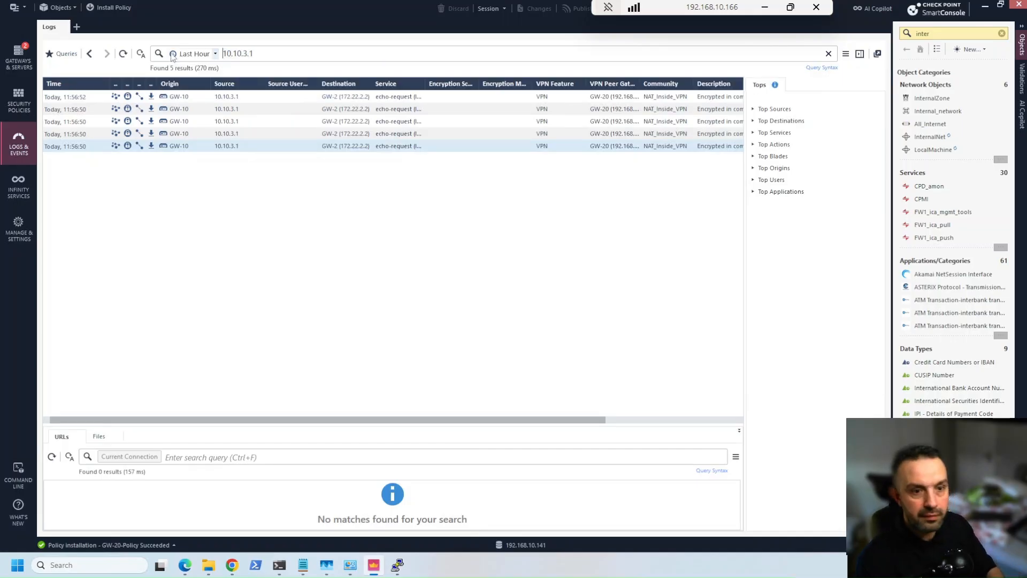
{"action": "key", "text": "Return"}
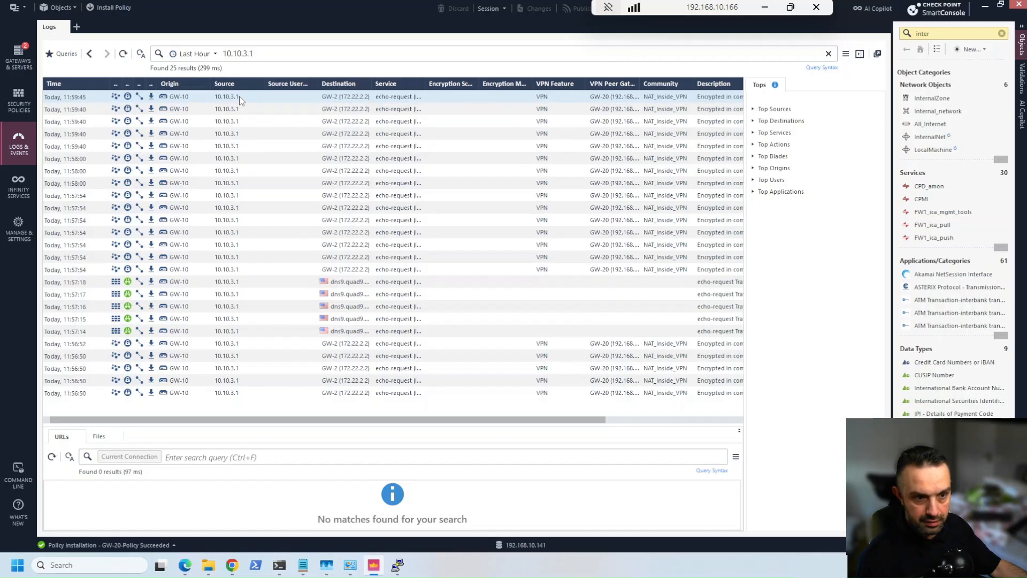
{"action": "double_click", "coordinate": [239, 99]}
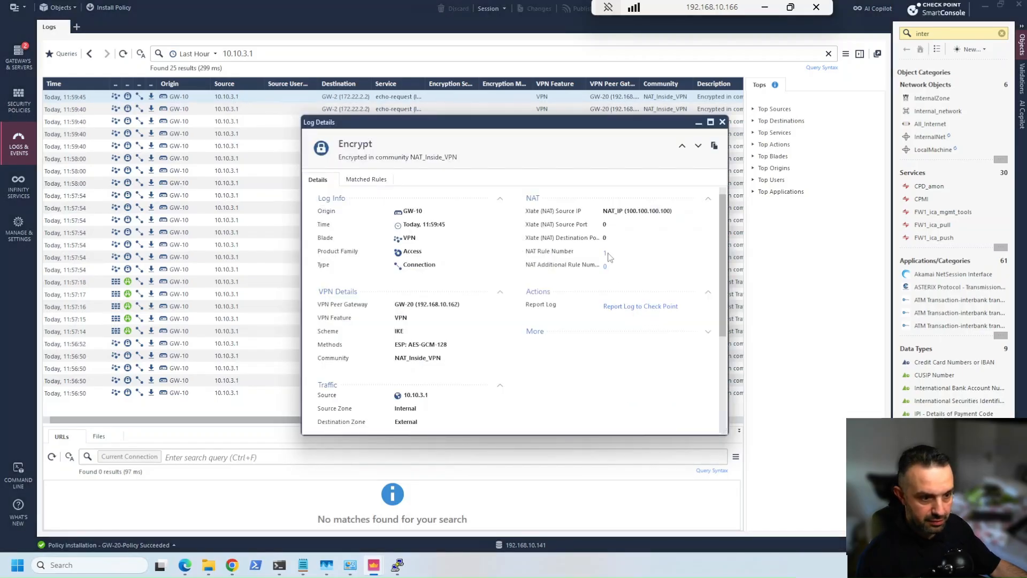
{"action": "left_click", "coordinate": [722, 122]}
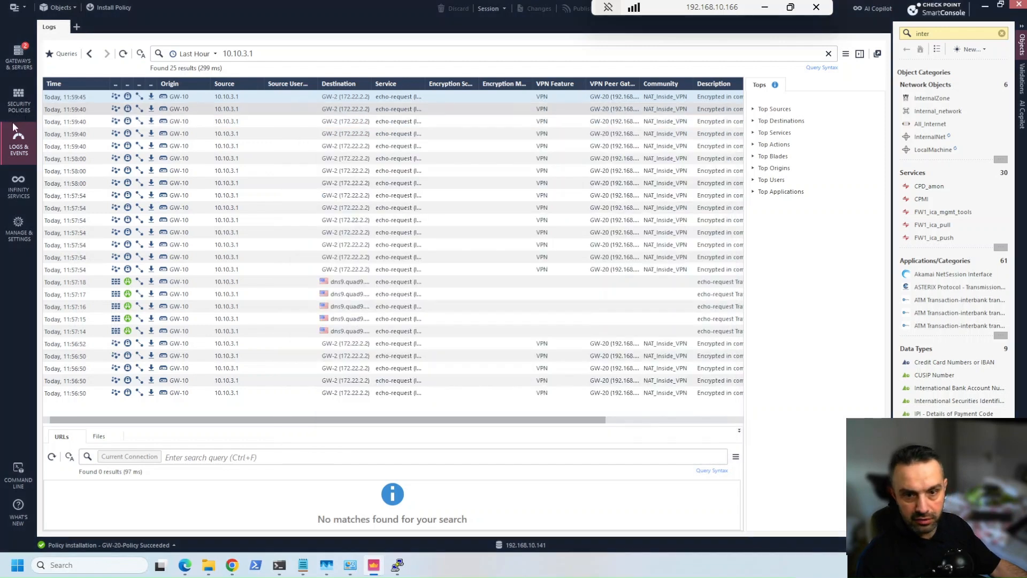
Step: Review rule 1 and its logs in GW-20-Policy's access control policy, and switch to the EVE topology in the browser
{"action": "left_click", "coordinate": [19, 98]}
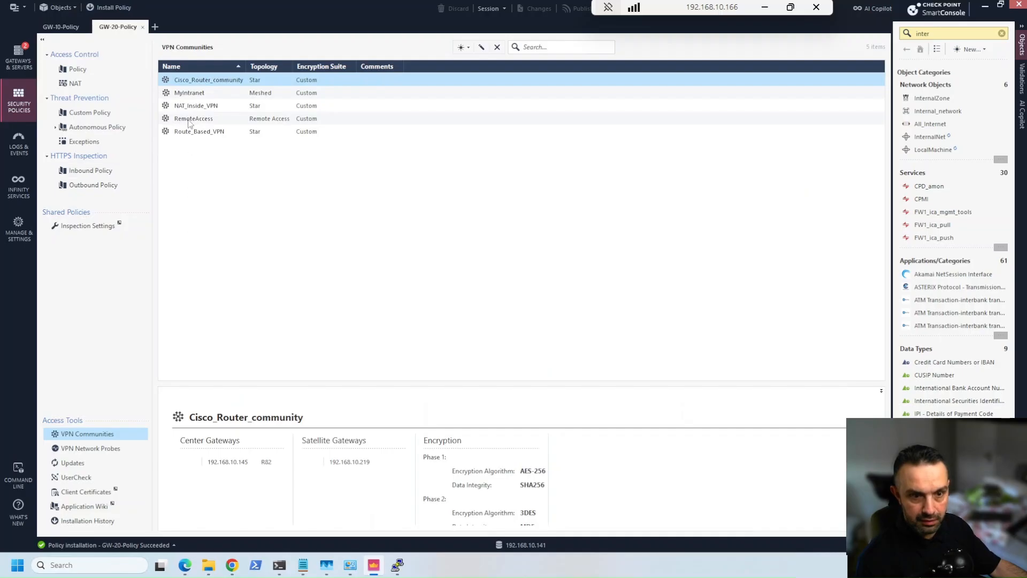
{"action": "left_click", "coordinate": [77, 69]}
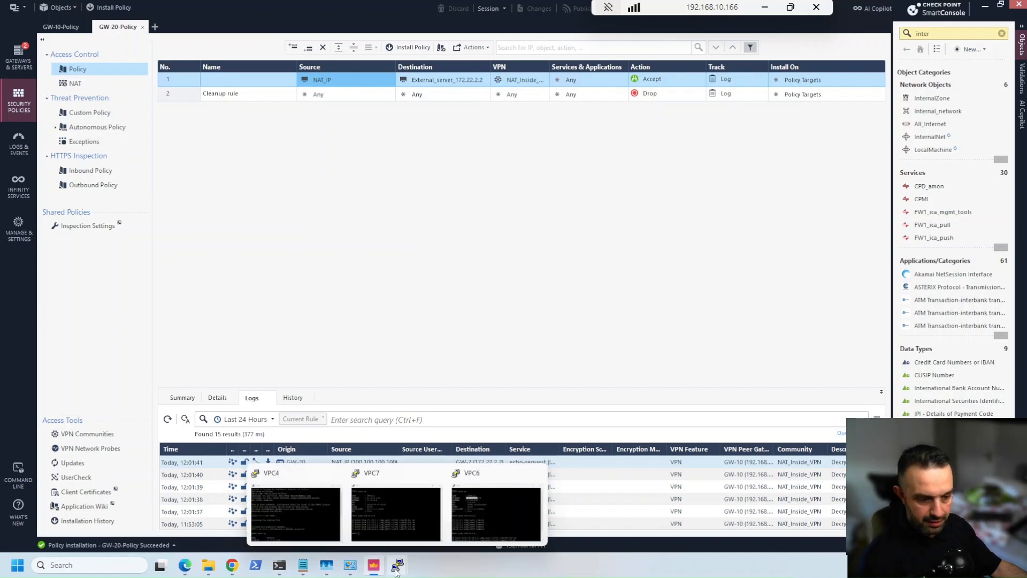
{"action": "left_click", "coordinate": [186, 564]}
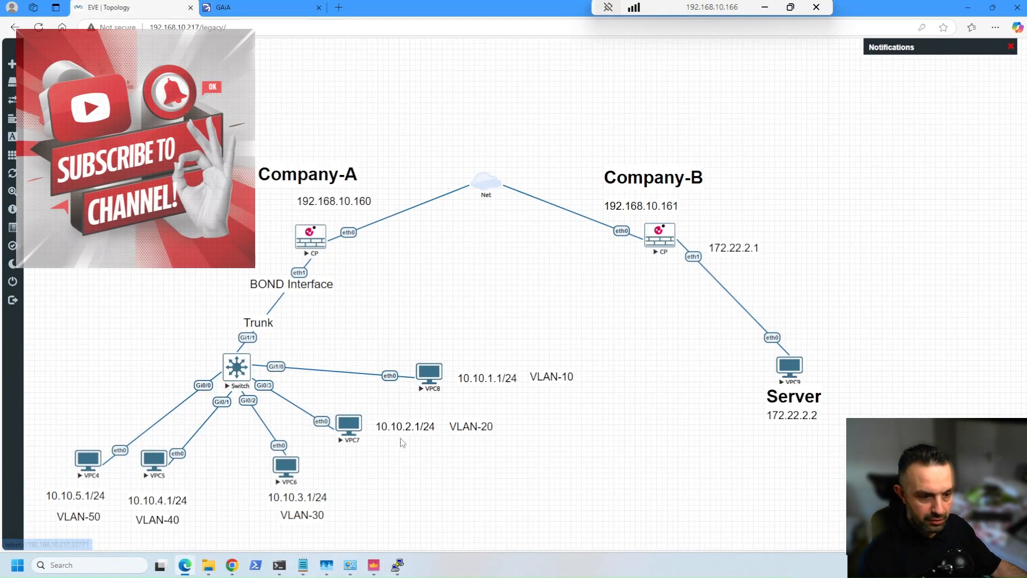